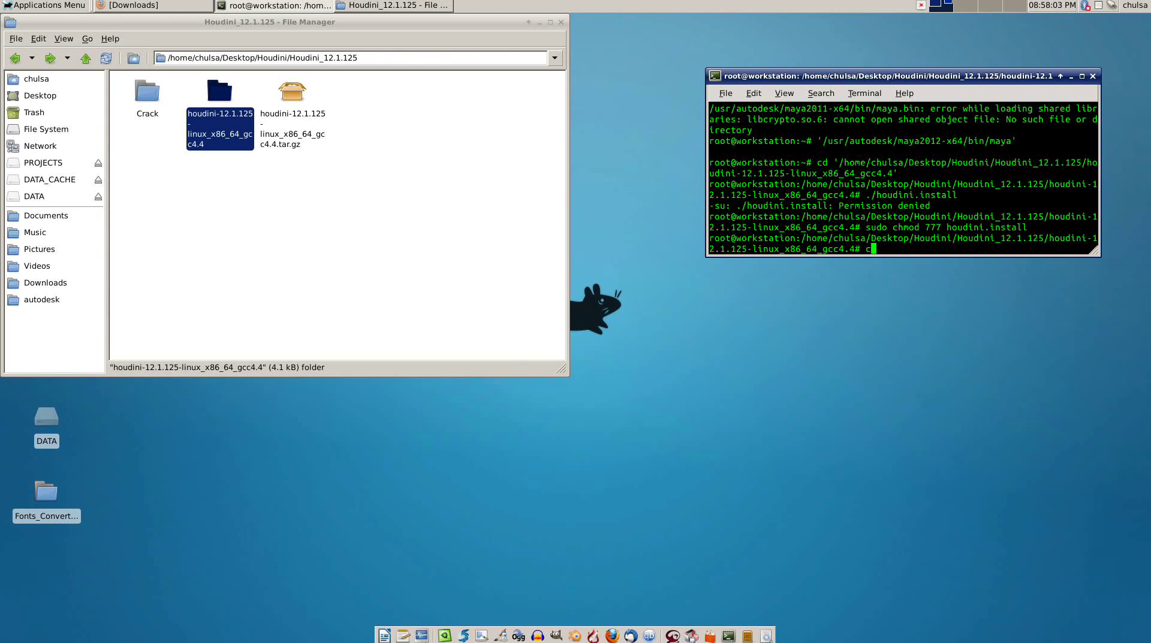
# Start a cd command in the terminal, move the terminal lower, and show the Applications Menu System list
pyautogui.write('d')
pyautogui.moveTo(824, 77); pyautogui.dragTo(734, 193)
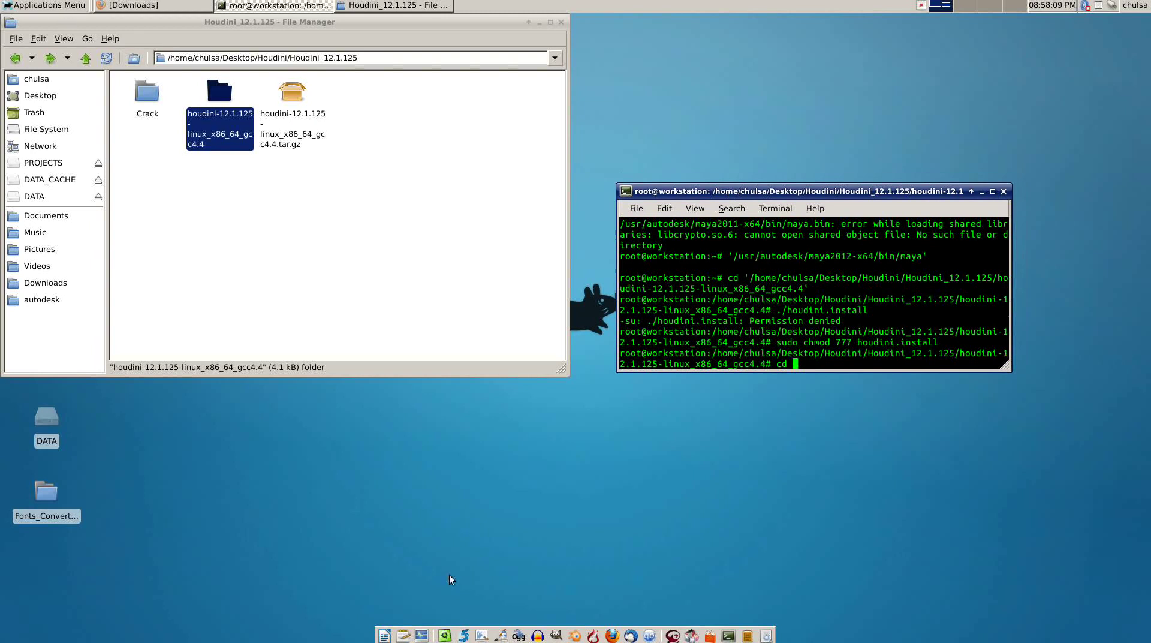
pyautogui.click(68, 11)
pyautogui.moveTo(101, 93)
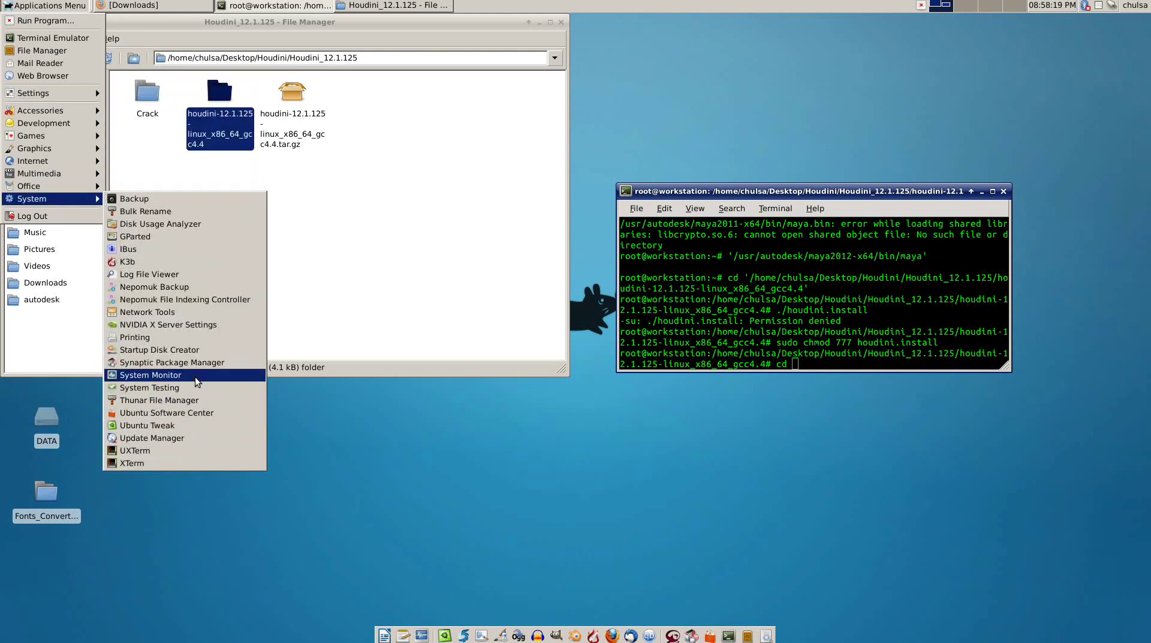
# Open System Monitor's System tab and highlight the kernel 3.2.0-34-generic and i7-2600 processor lines
pyautogui.click(197, 375)
pyautogui.moveTo(222, 24); pyautogui.dragTo(493, 158)
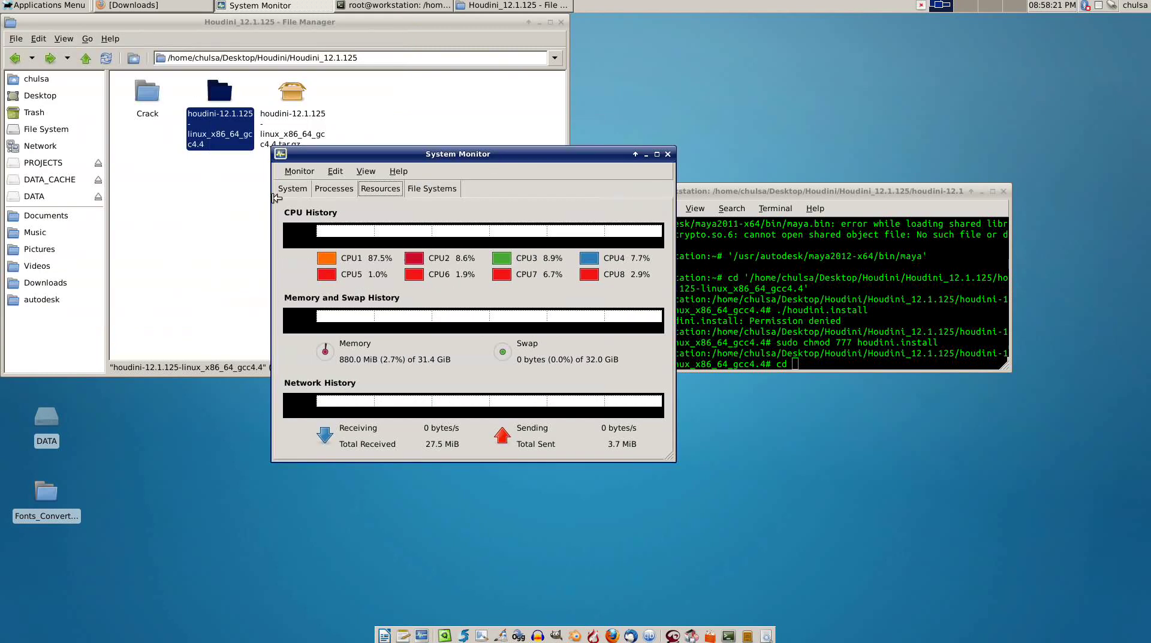
pyautogui.click(290, 189)
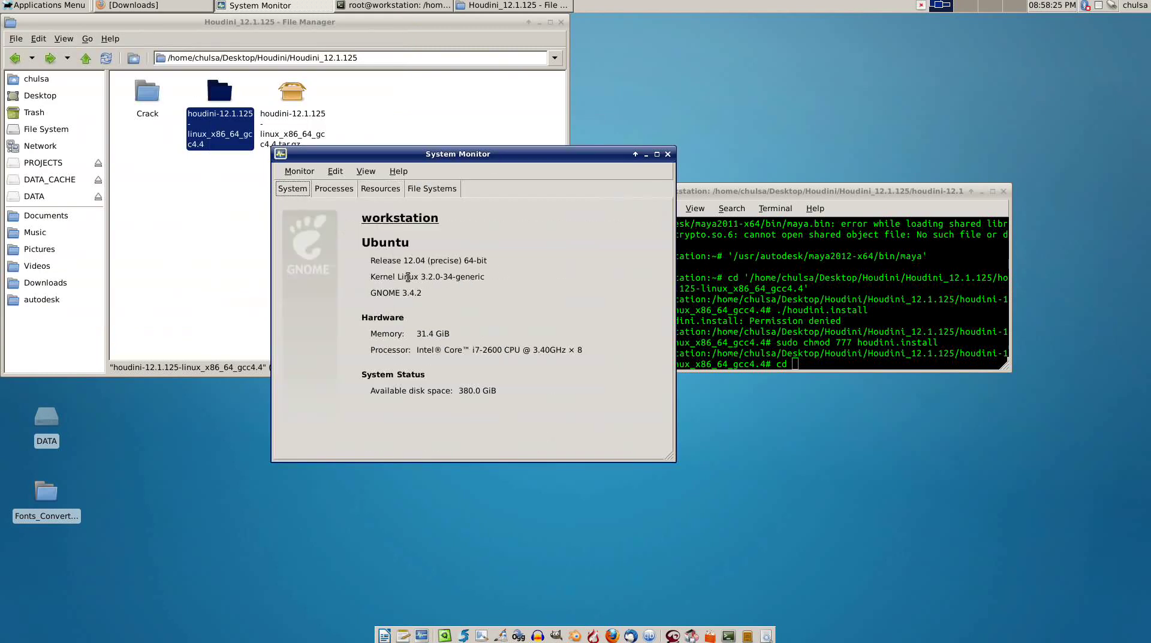
pyautogui.moveTo(404, 276); pyautogui.dragTo(519, 272)
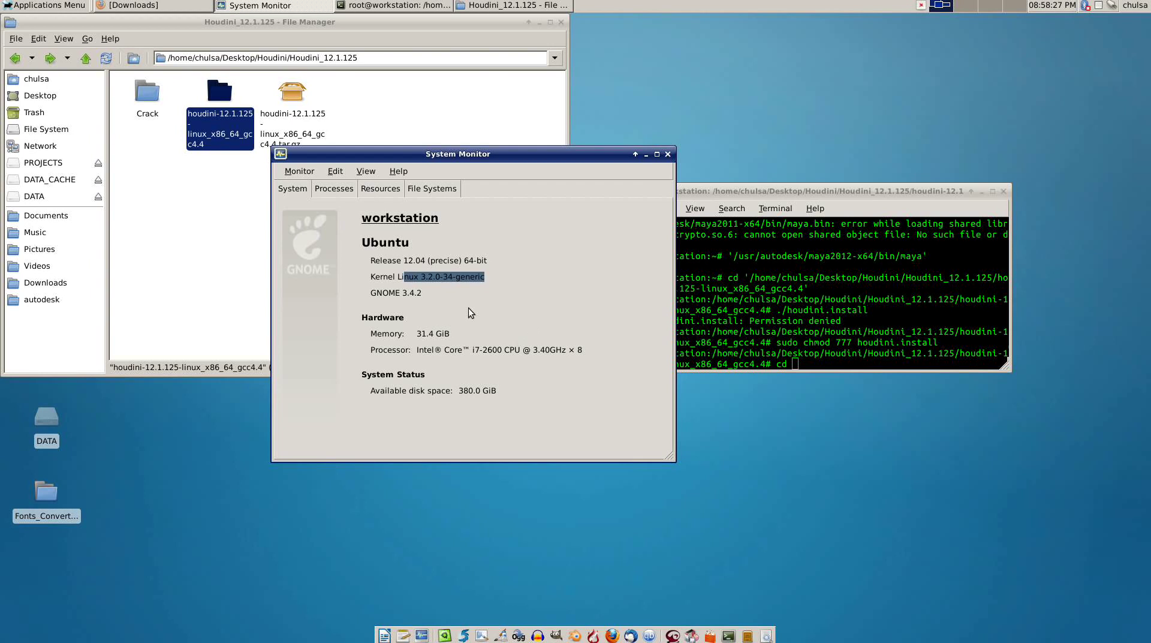
pyautogui.moveTo(453, 347); pyautogui.dragTo(593, 348)
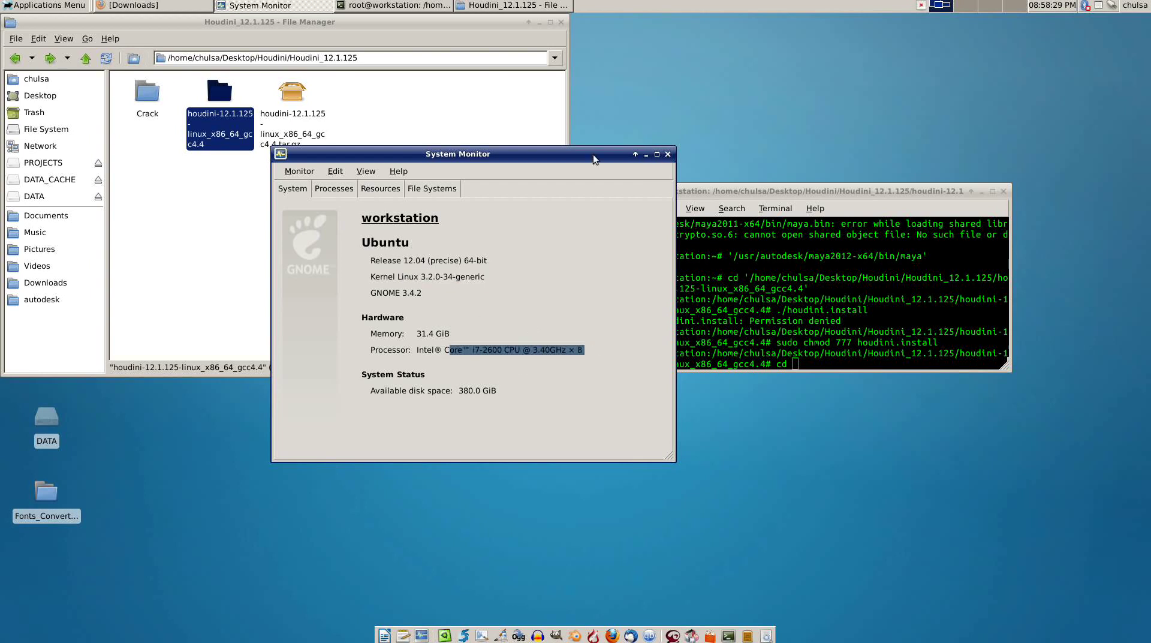
pyautogui.moveTo(587, 155); pyautogui.dragTo(507, 254)
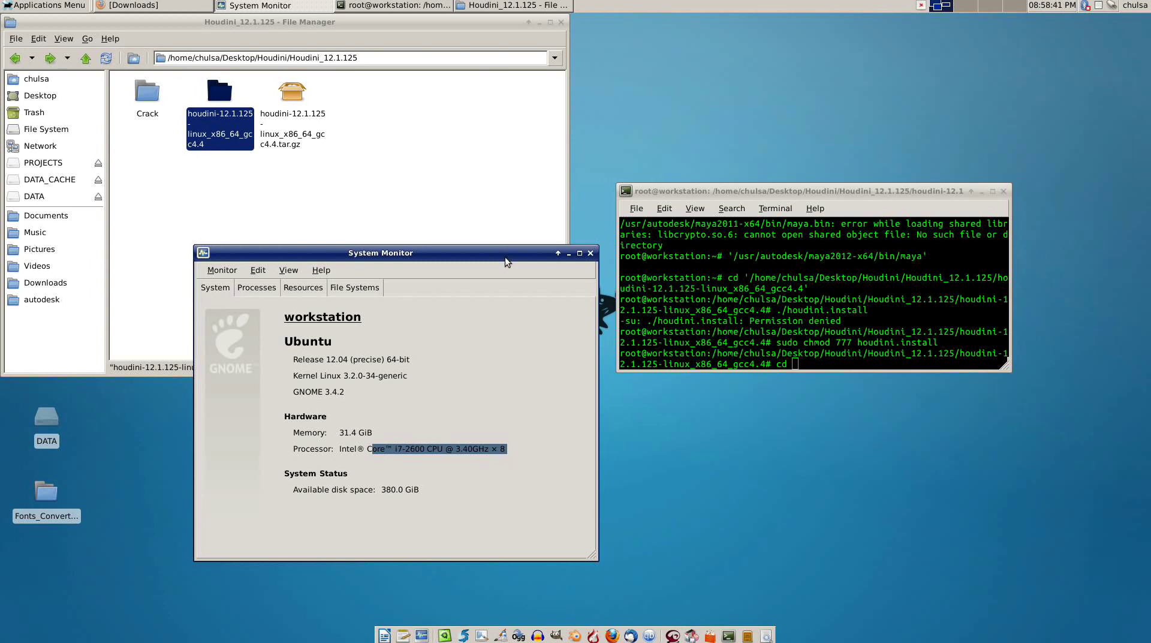
pyautogui.moveTo(505, 256)
pyautogui.mouseDown()
pyautogui.moveTo(523, 254)
pyautogui.moveTo(497, 254)
pyautogui.mouseUp()
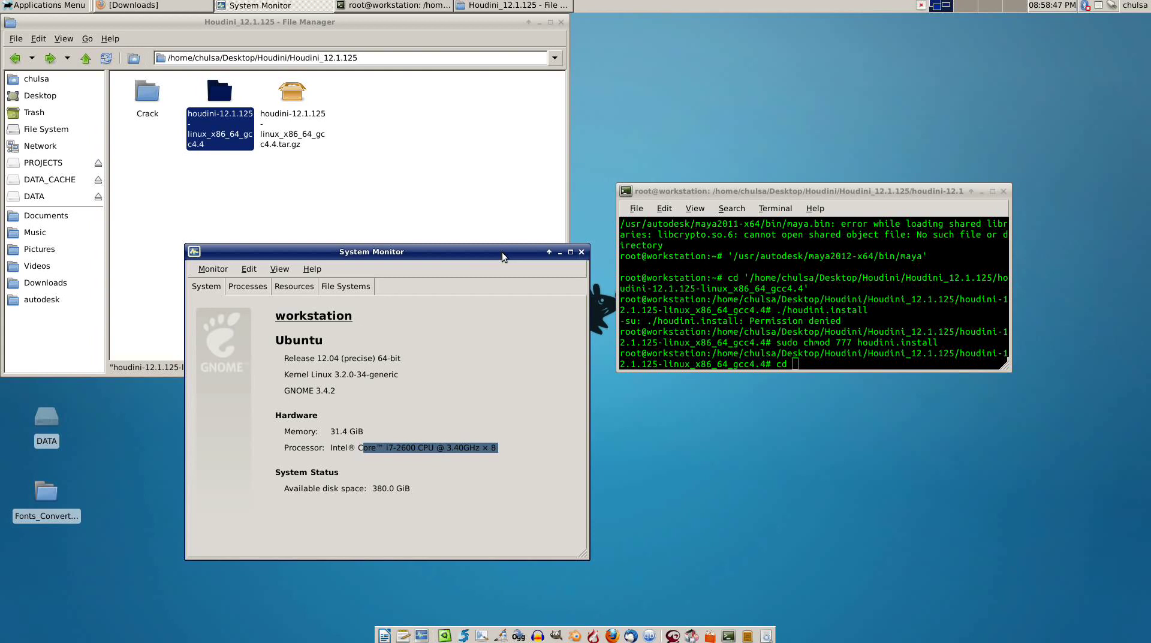
pyautogui.moveTo(504, 252); pyautogui.dragTo(525, 252)
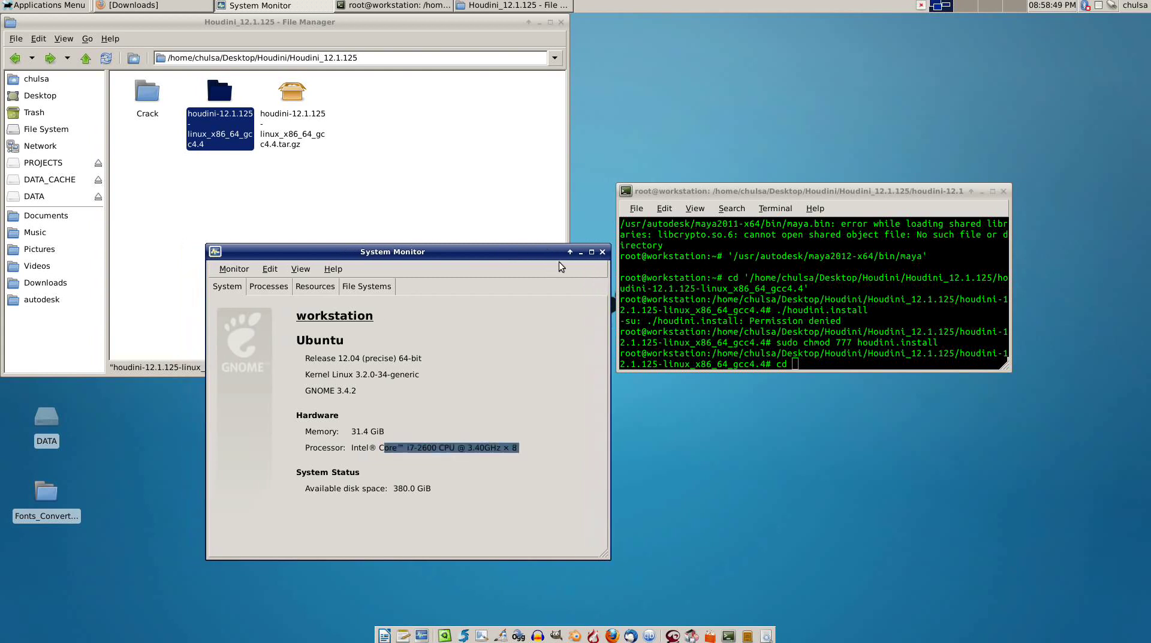
# Close System Monitor and cd into the houdini-12.1.125-linux_x86_64_gcc4.4 folder by dragging it into the terminal
pyautogui.click(602, 252)
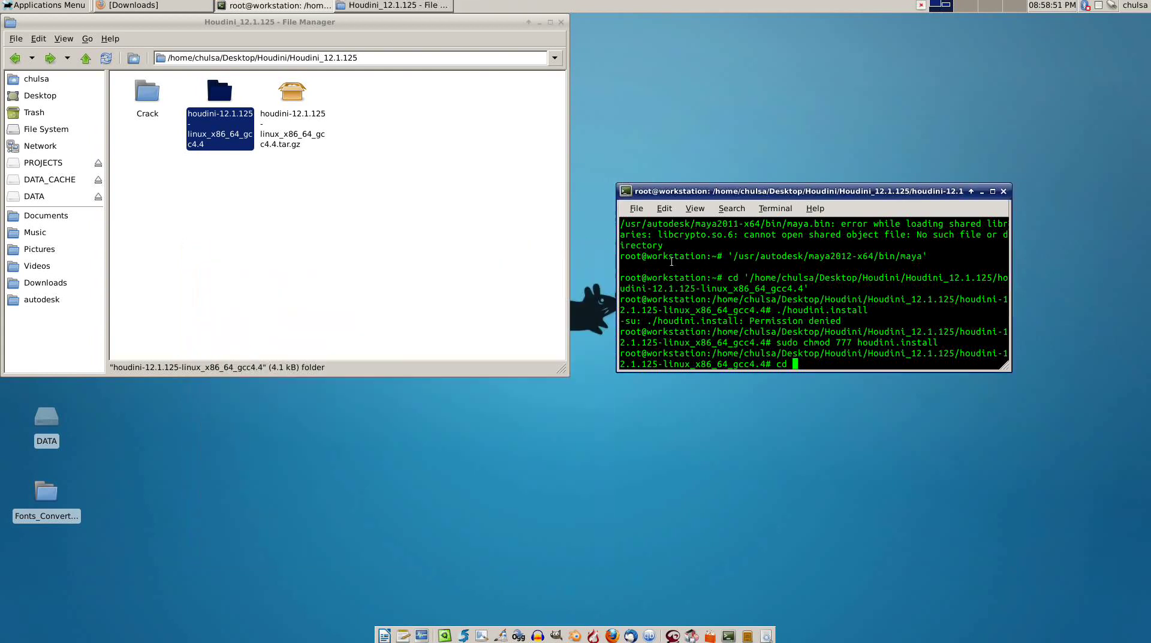
pyautogui.click(311, 242)
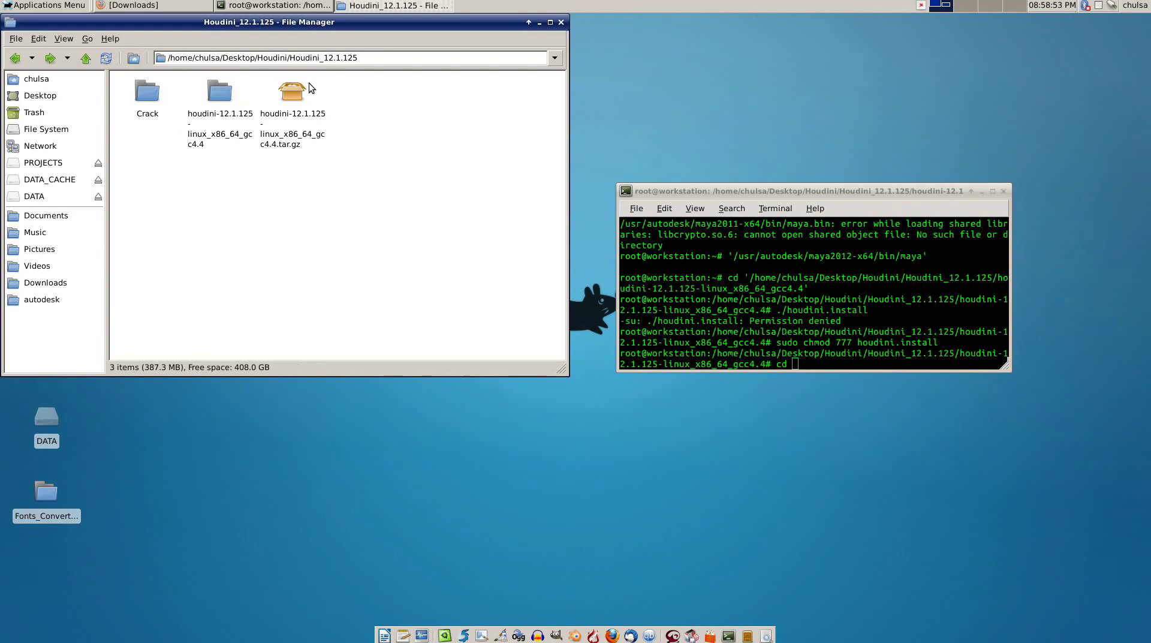
pyautogui.click(296, 96)
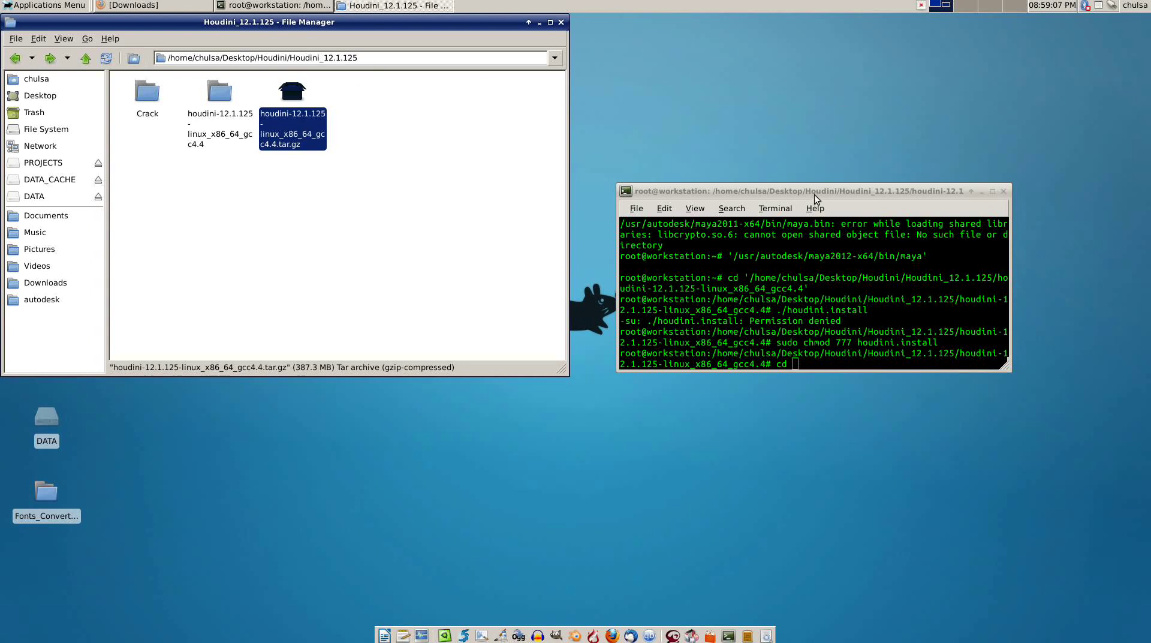
pyautogui.moveTo(814, 192); pyautogui.dragTo(816, 173)
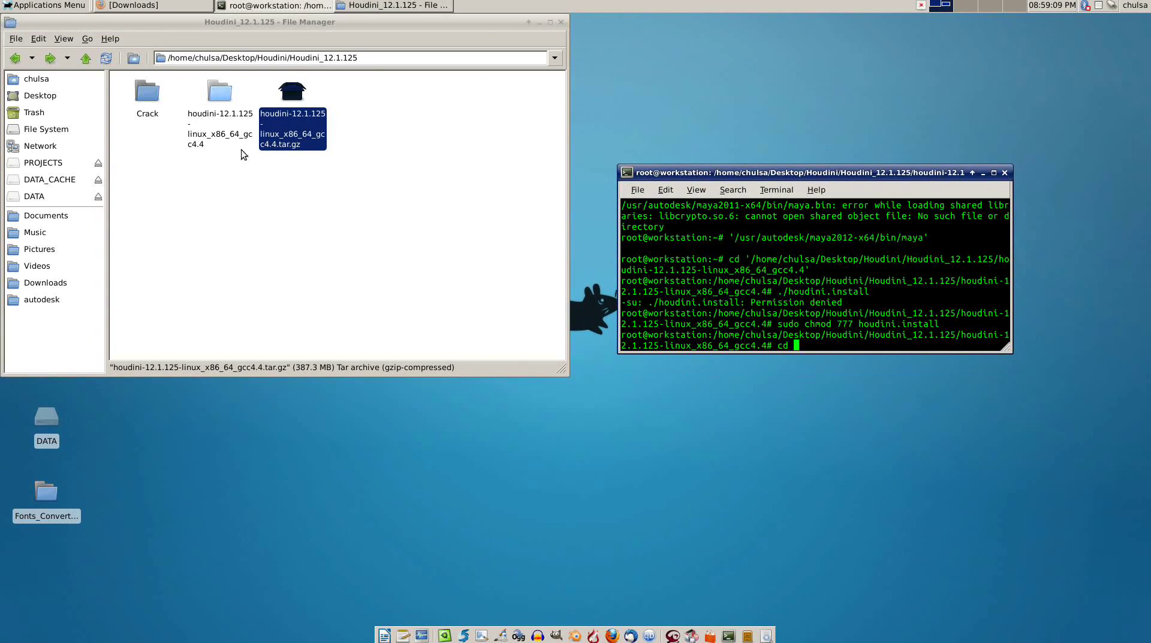
pyautogui.moveTo(219, 93); pyautogui.dragTo(786, 261)
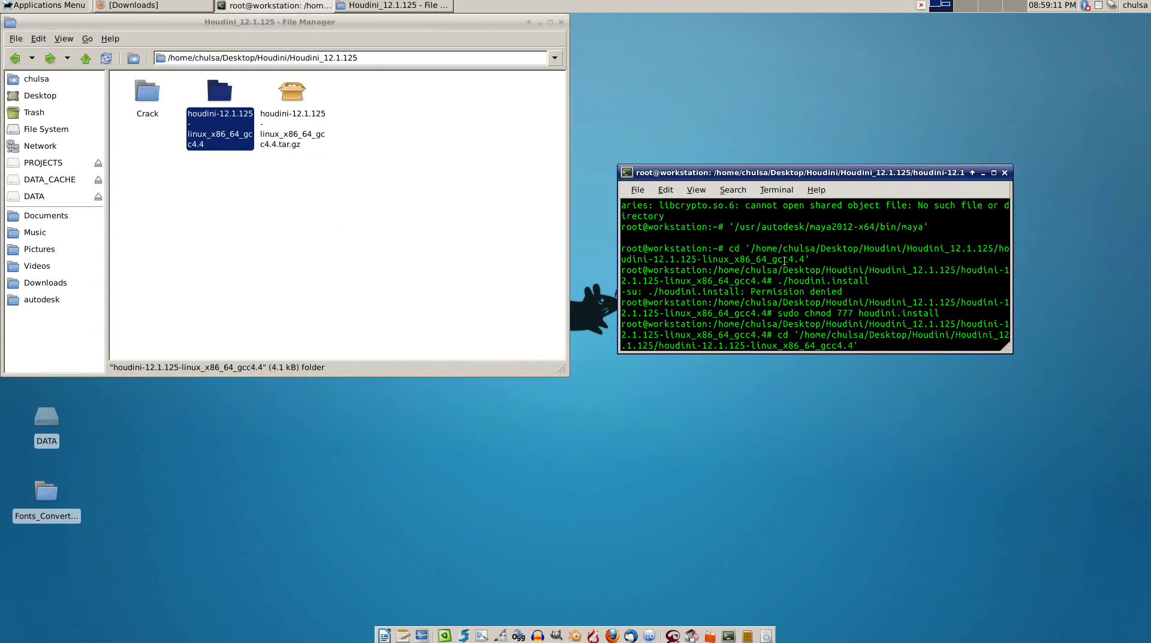
pyautogui.press('Return')
# Run sudo chmod 777 houdini.install and type ./houdini.install to start the installer
pyautogui.write('sudo')
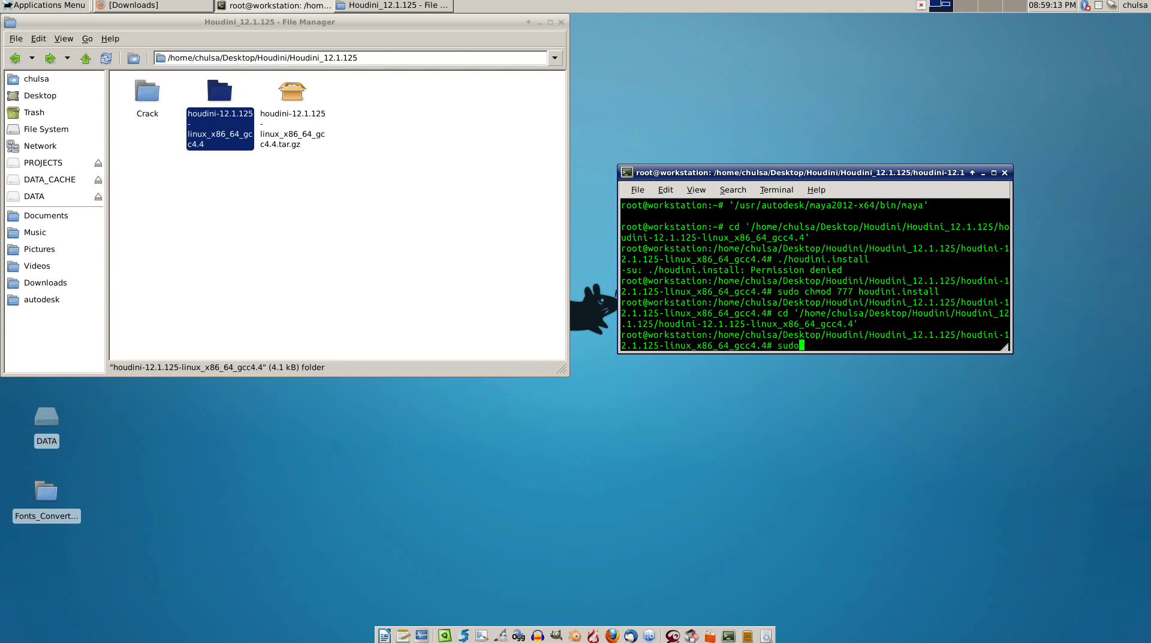
pyautogui.write(' chmod 777 s')
pyautogui.press('BackSpace')
pyautogui.write('houdinin')
pyautogui.press('BackSpace')
pyautogui.write('.install')
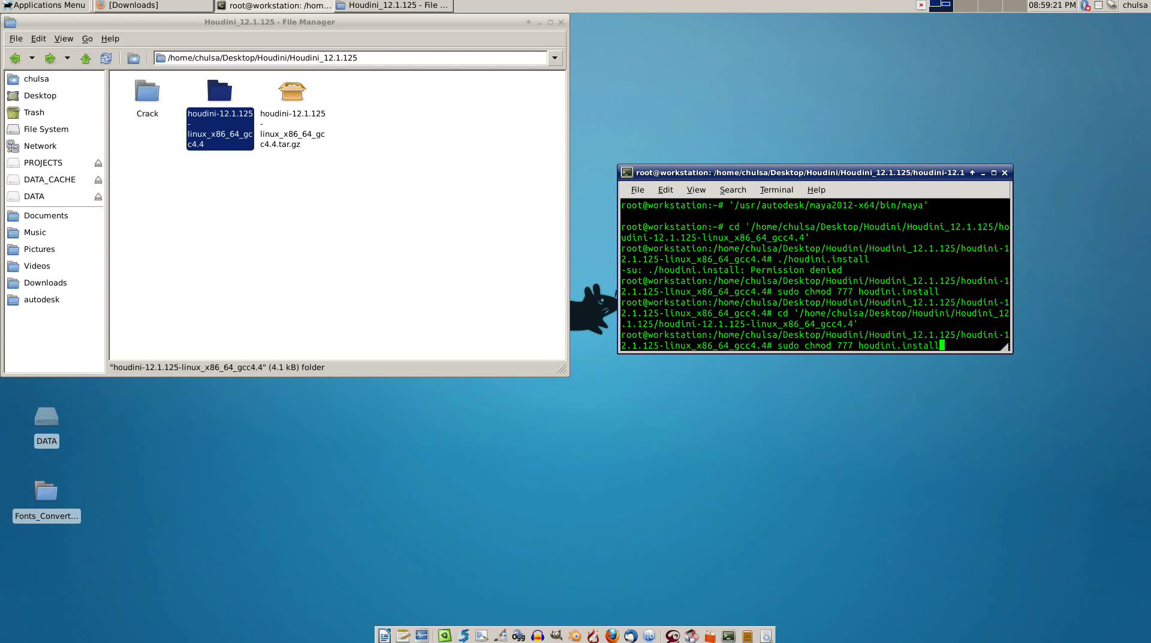
pyautogui.press('Return')
pyautogui.write('./h')
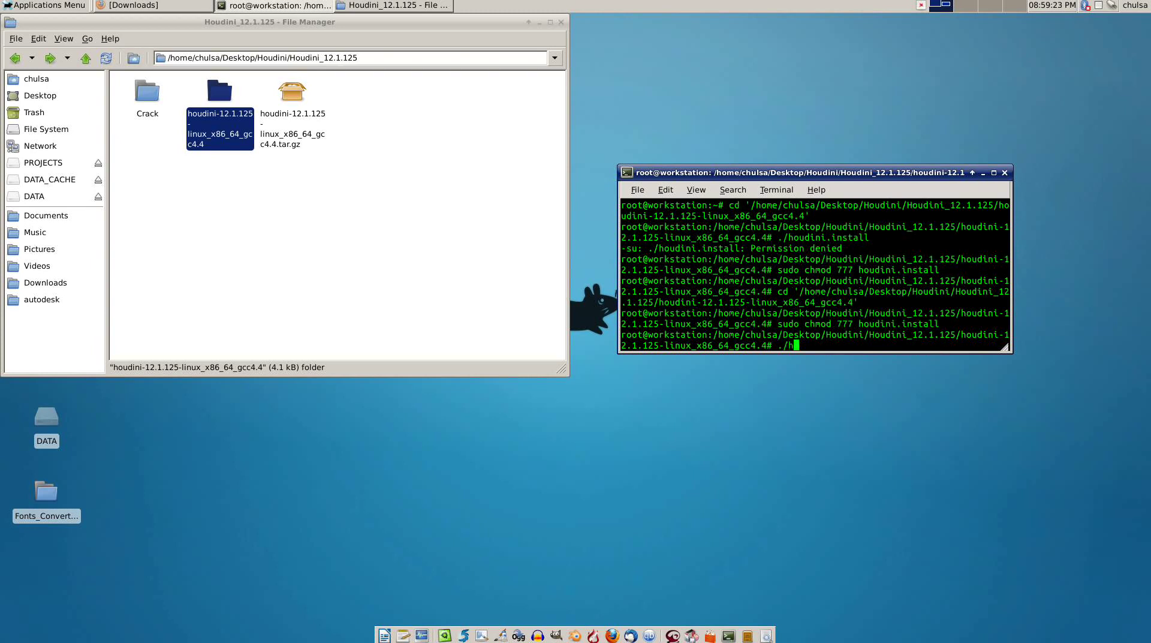
pyautogui.write('oudini.install')
# Launch the Houdini installer and move the terminal to the top right, enlarging it
pyautogui.press('Return')
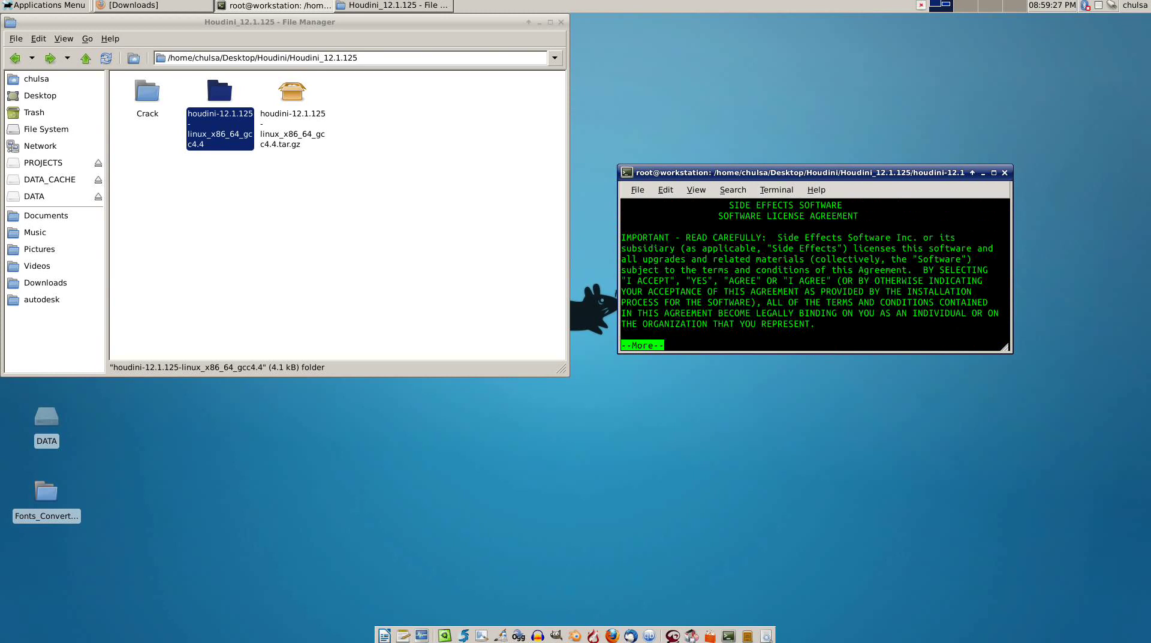
pyautogui.press('Return')
pyautogui.press('Return')
pyautogui.press('Return')
pyautogui.press('Return')
pyautogui.press('Return')
pyautogui.press('Return')
pyautogui.press('Return')
pyautogui.press('Return')
pyautogui.press('Return')
pyautogui.press('Return')
pyautogui.press('Return')
pyautogui.press('Return')
pyautogui.press('Return')
pyautogui.press('Return')
pyautogui.moveTo(868, 175); pyautogui.dragTo(834, 24)
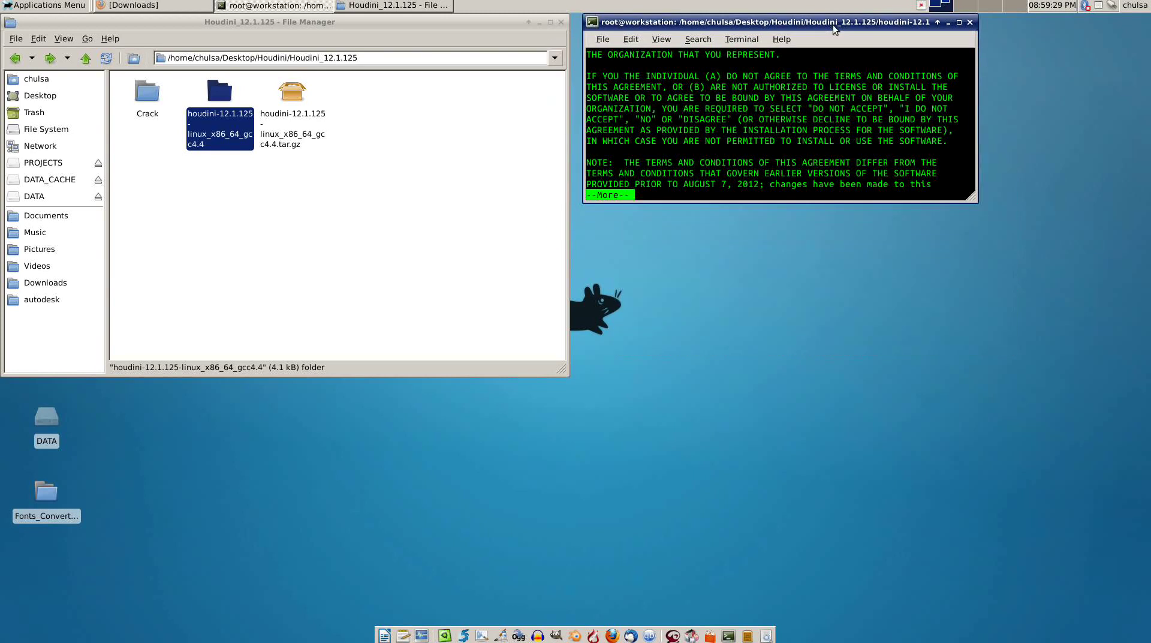
pyautogui.moveTo(968, 195); pyautogui.dragTo(1132, 368)
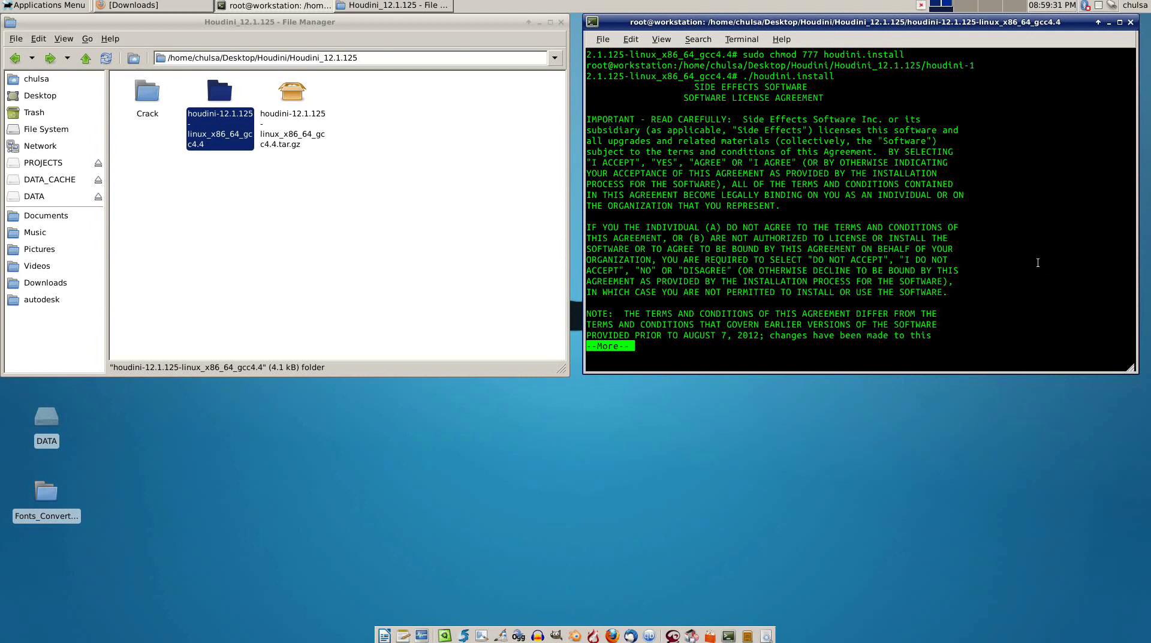
# Page through the Side Effects license sections and definitions until the agree prompt appears
pyautogui.press('Return')
pyautogui.press('Return')
pyautogui.press('Return')
pyautogui.press('Return')
pyautogui.press('Return')
pyautogui.press('Return')
pyautogui.press('Return')
pyautogui.press('Return')
pyautogui.press('Return')
pyautogui.press('Return')
pyautogui.press('Return')
pyautogui.press('Return')
pyautogui.press('Return')
pyautogui.press('Return')
pyautogui.press('Return')
pyautogui.press('Return')
pyautogui.press('Return')
pyautogui.press('Return')
pyautogui.press('Return')
pyautogui.press('Return')
pyautogui.press('Return')
pyautogui.press('Return')
pyautogui.press('Return')
pyautogui.press('Return')
pyautogui.press('Return')
pyautogui.press('Return')
pyautogui.press('Return')
pyautogui.press('Return')
pyautogui.press('Return')
pyautogui.press('Return')
pyautogui.press('Return')
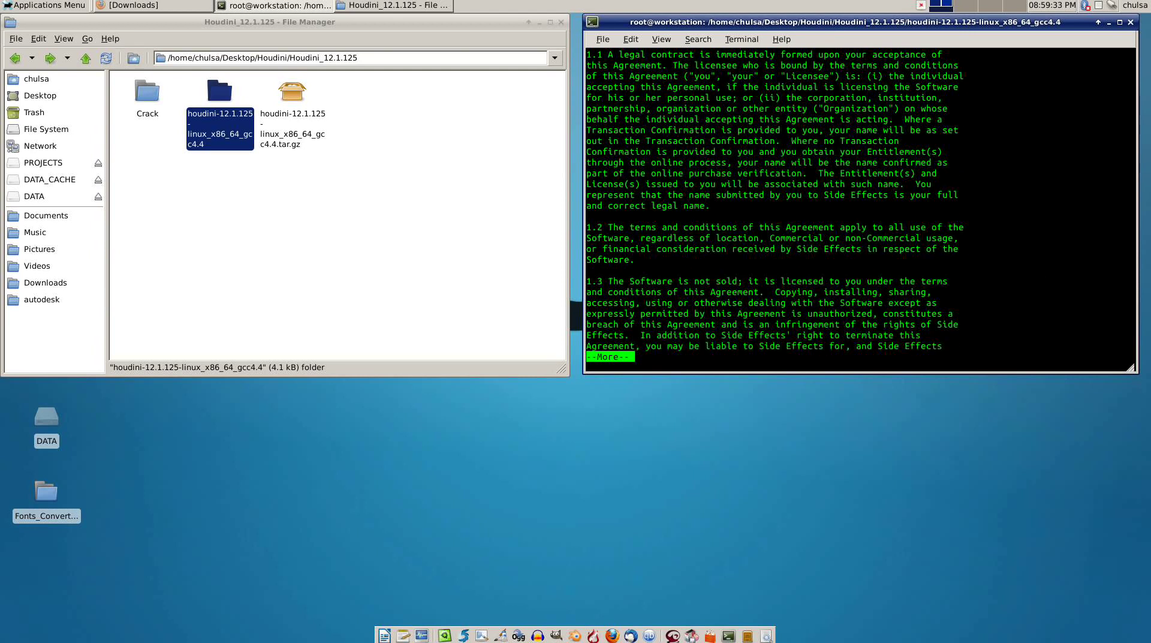
pyautogui.press('Return')
pyautogui.press('Return')
pyautogui.press('Return')
pyautogui.press('Return')
pyautogui.press('Return')
pyautogui.press('Return')
pyautogui.press('Return')
pyautogui.press('Return')
pyautogui.press('Return')
pyautogui.press('Return')
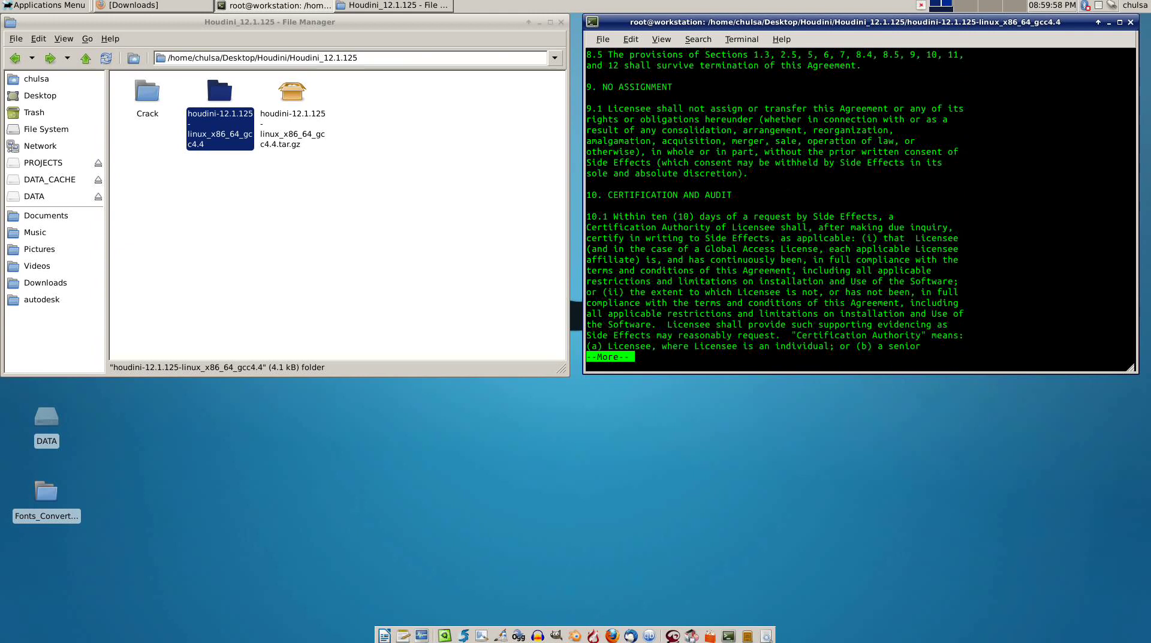
pyautogui.press('Return')
pyautogui.press('Return')
pyautogui.press('Return')
pyautogui.press('Return')
pyautogui.press('Return')
pyautogui.press('Return')
pyautogui.press('Return')
pyautogui.press('Return')
pyautogui.press('Return')
pyautogui.press('Return')
pyautogui.press('Return')
pyautogui.press('Return')
pyautogui.press('Return')
pyautogui.press('Return')
pyautogui.press('Return')
pyautogui.press('Return')
pyautogui.press('Return')
pyautogui.press('Return')
pyautogui.press('Return')
pyautogui.press('Return')
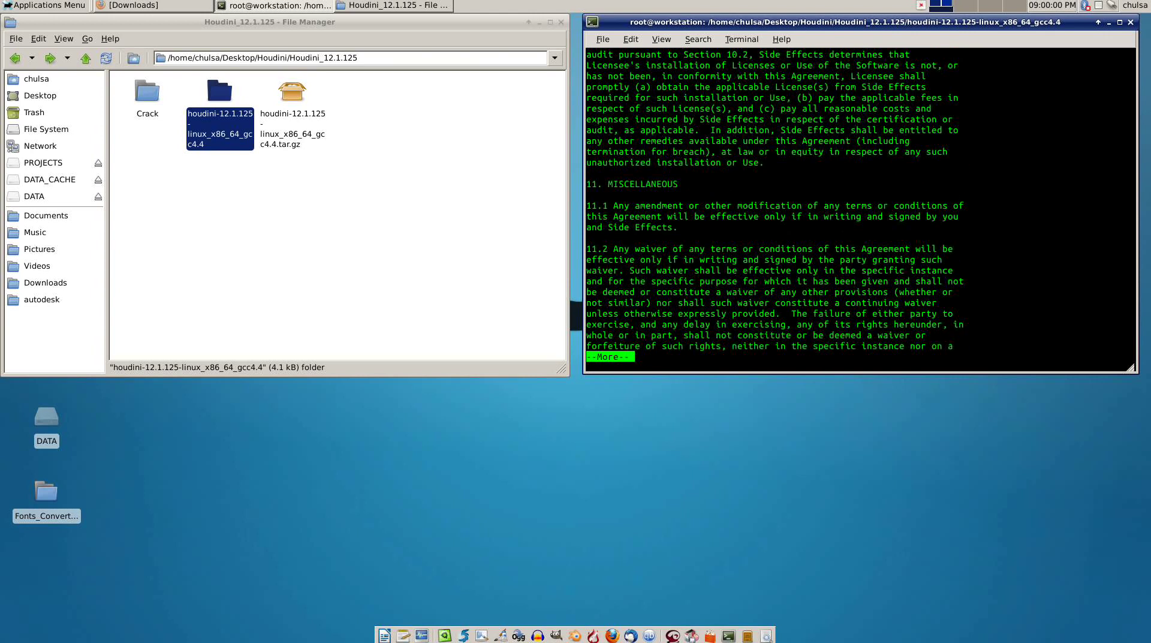
pyautogui.press('Return')
pyautogui.press('Return')
pyautogui.press('Return')
pyautogui.press('Return')
pyautogui.press('Return')
pyautogui.press('Return')
pyautogui.press('Return')
pyautogui.press('Return')
pyautogui.press('Return')
pyautogui.press('Return')
pyautogui.press('Return')
pyautogui.press('Return')
pyautogui.press('Return')
pyautogui.press('Return')
pyautogui.press('Return')
pyautogui.press('Return')
pyautogui.press('Return')
pyautogui.press('Return')
pyautogui.press('Return')
pyautogui.press('Return')
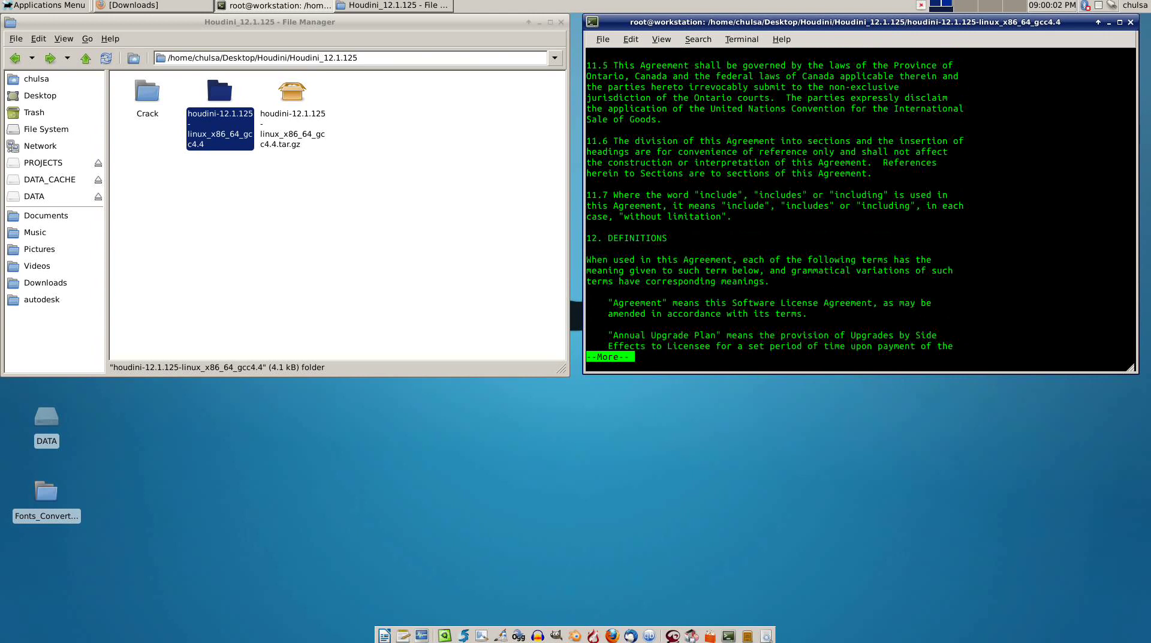
pyautogui.press('Return')
pyautogui.press('Return')
pyautogui.press('Return')
pyautogui.press('Return')
pyautogui.press('Return')
pyautogui.press('Return')
pyautogui.press('Return')
pyautogui.press('Return')
pyautogui.press('Return')
pyautogui.press('Return')
pyautogui.press('Return')
pyautogui.press('Return')
pyautogui.press('Return')
pyautogui.press('Return')
pyautogui.press('Return')
pyautogui.press('Return')
pyautogui.press('Return')
pyautogui.press('Return')
pyautogui.press('Return')
pyautogui.press('Return')
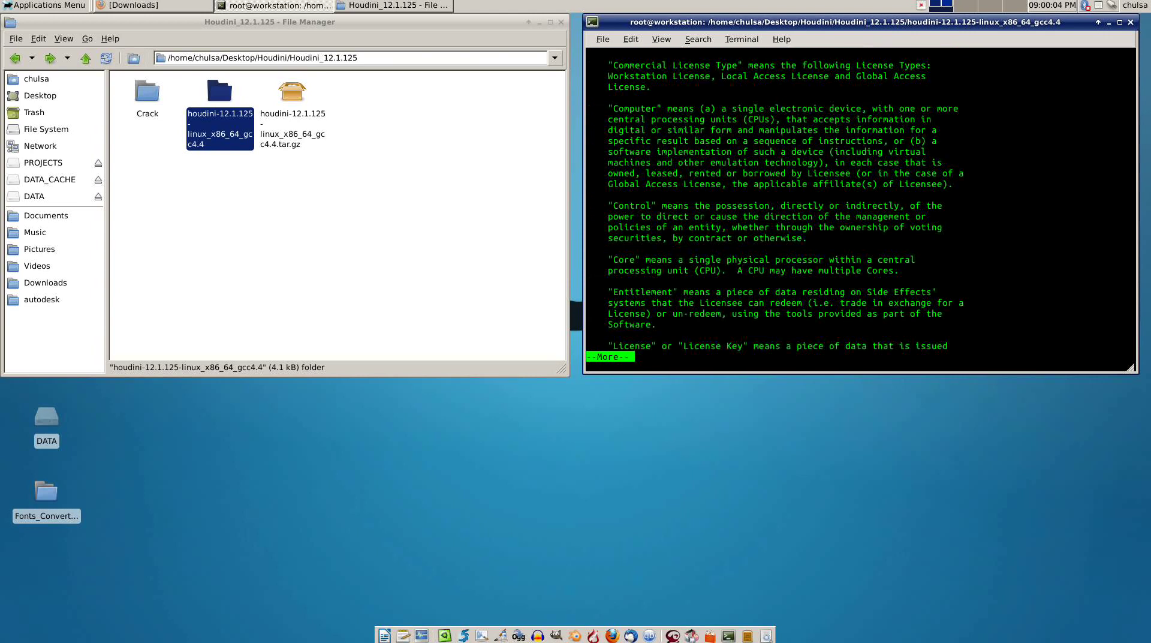
pyautogui.press('Return')
pyautogui.press('Return')
pyautogui.press('Return')
pyautogui.press('Return')
pyautogui.press('Return')
pyautogui.press('Return')
pyautogui.press('Return')
pyautogui.press('Return')
pyautogui.press('Return')
pyautogui.press('Return')
pyautogui.press('Return')
pyautogui.press('Return')
pyautogui.press('Return')
pyautogui.press('Return')
pyautogui.press('Return')
pyautogui.press('Return')
pyautogui.press('Return')
pyautogui.press('Return')
pyautogui.press('Return')
pyautogui.press('Return')
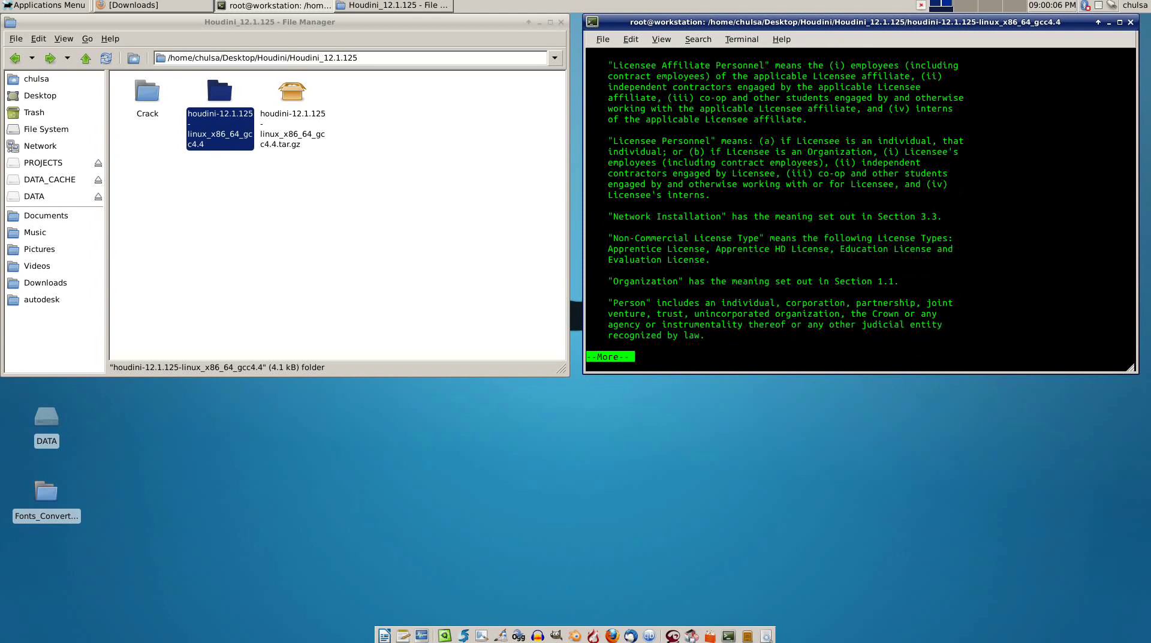
pyautogui.press('Return')
pyautogui.press('Return')
pyautogui.press('Return')
pyautogui.press('Return')
pyautogui.press('Return')
pyautogui.press('Return')
pyautogui.press('Return')
pyautogui.press('Return')
pyautogui.press('Return')
pyautogui.press('Return')
pyautogui.press('Return')
pyautogui.press('Return')
pyautogui.press('Return')
pyautogui.press('Return')
pyautogui.press('Return')
pyautogui.press('Return')
pyautogui.press('Return')
pyautogui.press('Return')
pyautogui.press('Return')
pyautogui.press('Return')
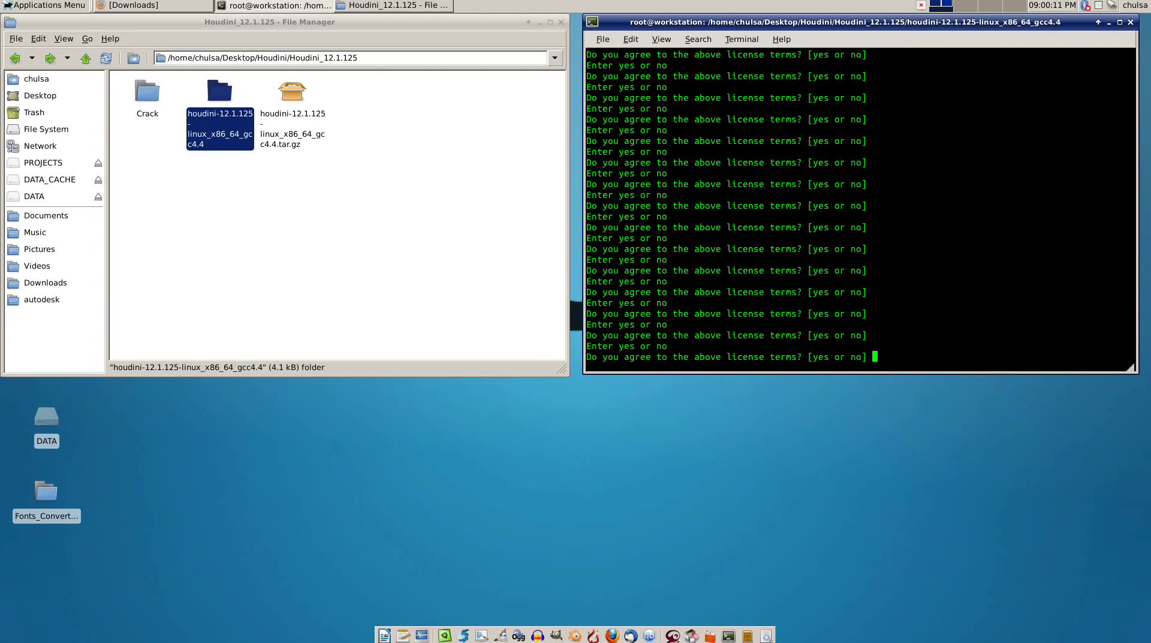
# Accept the licence with yes, page through the installer notes, and widen the installer terminal
pyautogui.write('yes')
pyautogui.press('Return')
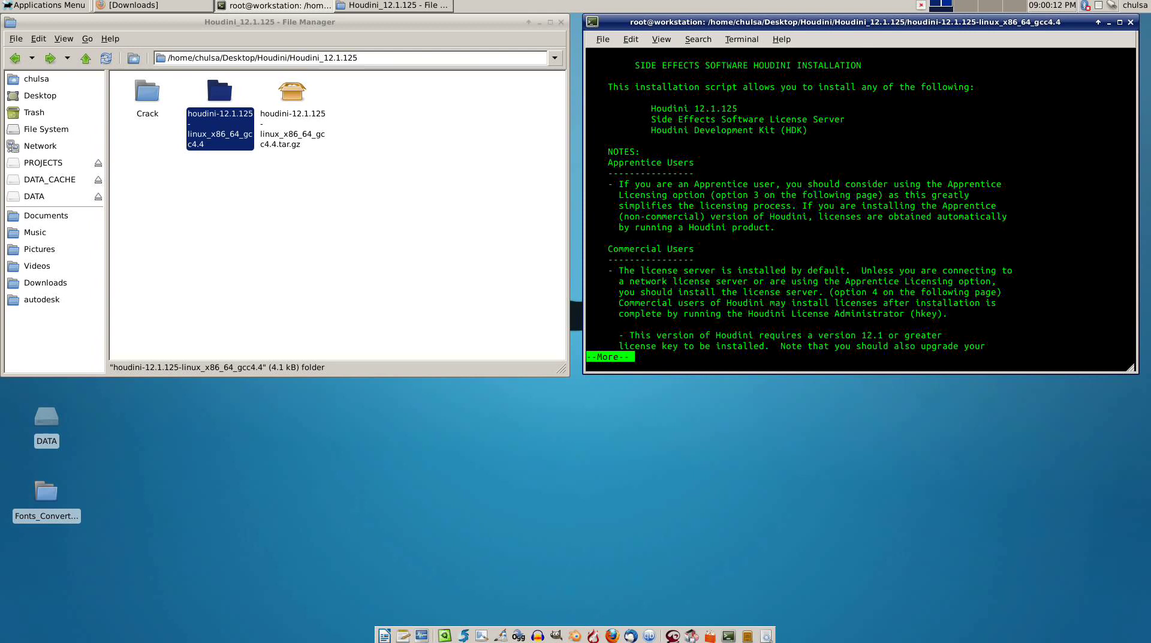
pyautogui.press('Return')
pyautogui.press('Return')
pyautogui.press('Return')
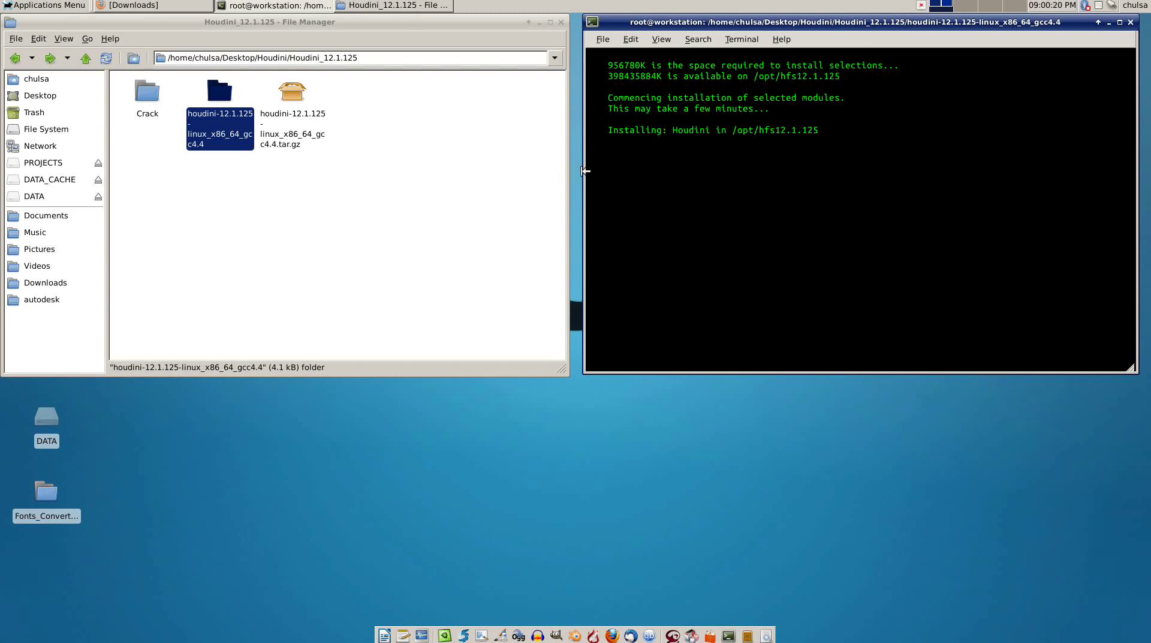
pyautogui.moveTo(583, 171); pyautogui.dragTo(451, 171)
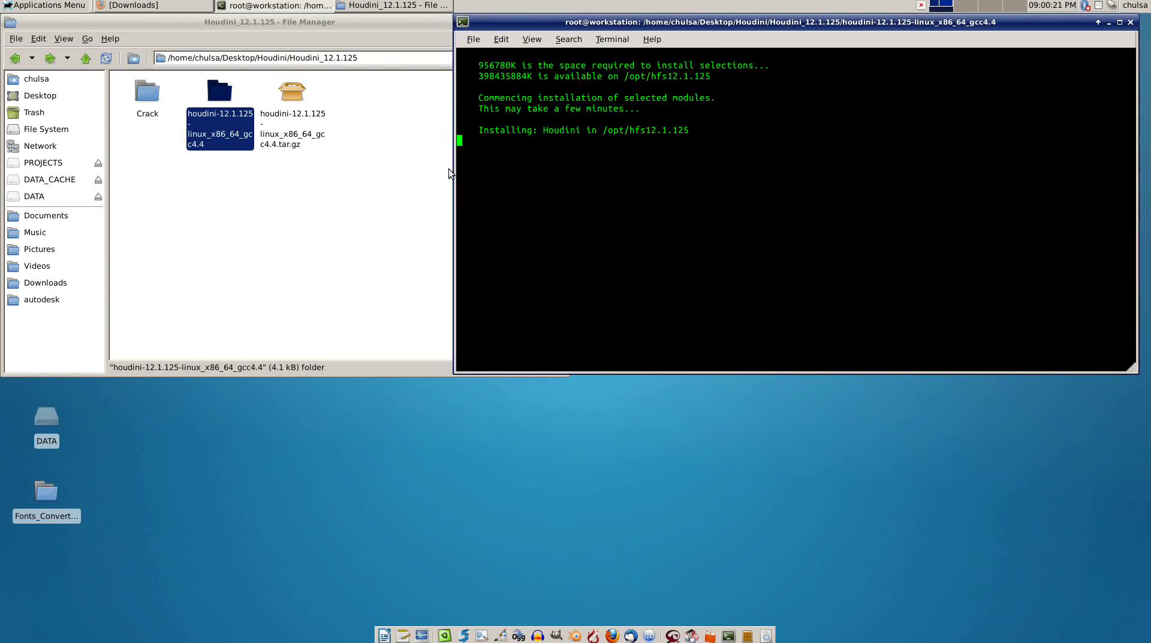
# Open a second terminal and log in as root with su - and the root password
pyautogui.hotkey('ctrl', 'alt', 't')
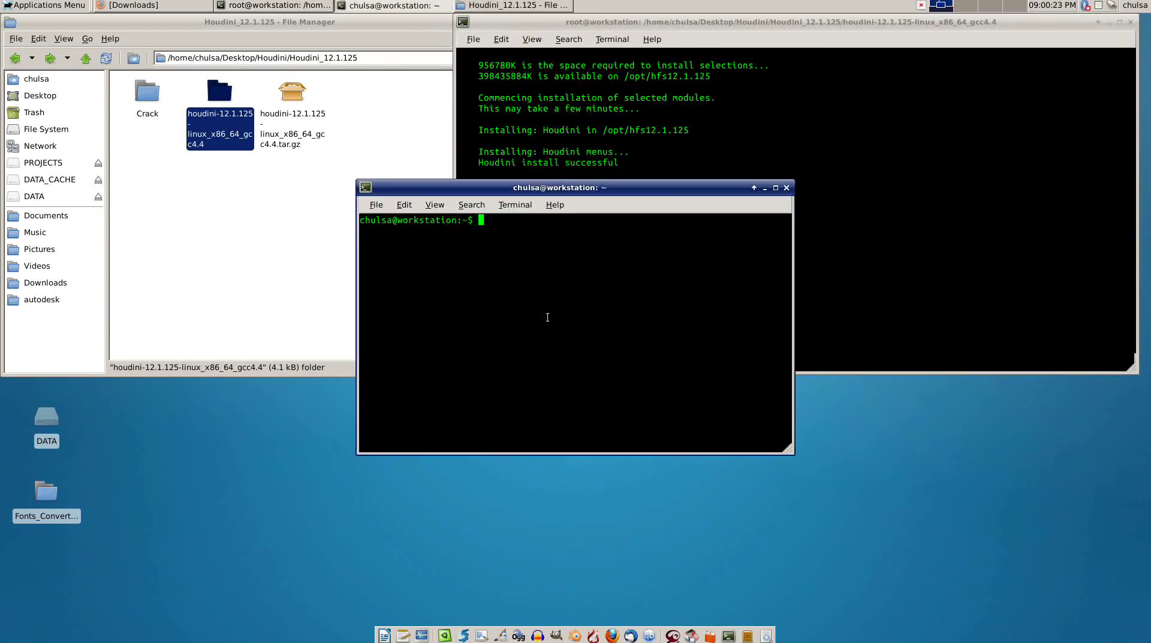
pyautogui.keyDown('alt'); pyautogui.moveTo(547, 317); pyautogui.dragTo(433, 446); pyautogui.keyUp('alt')
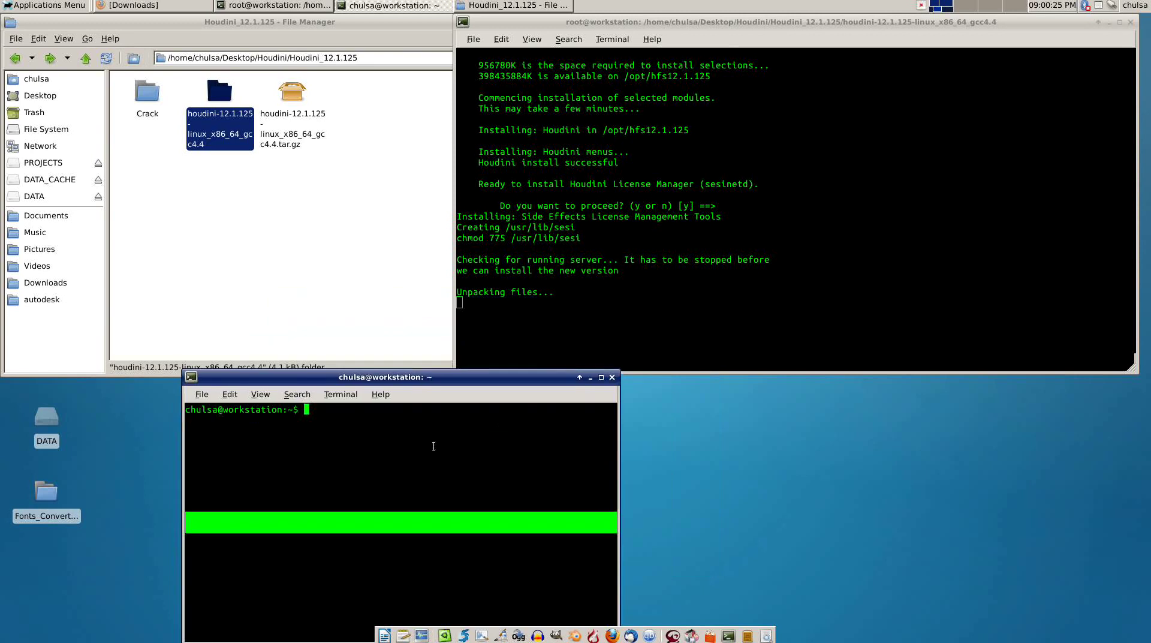
pyautogui.write('su ')
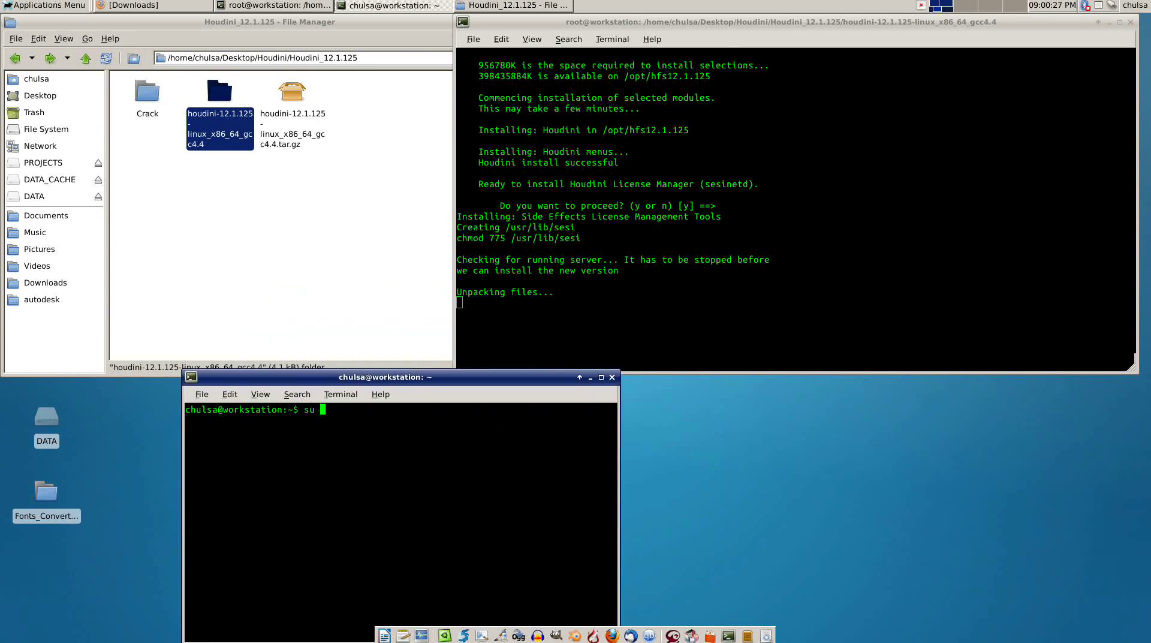
pyautogui.write('-')
pyautogui.press('Return')
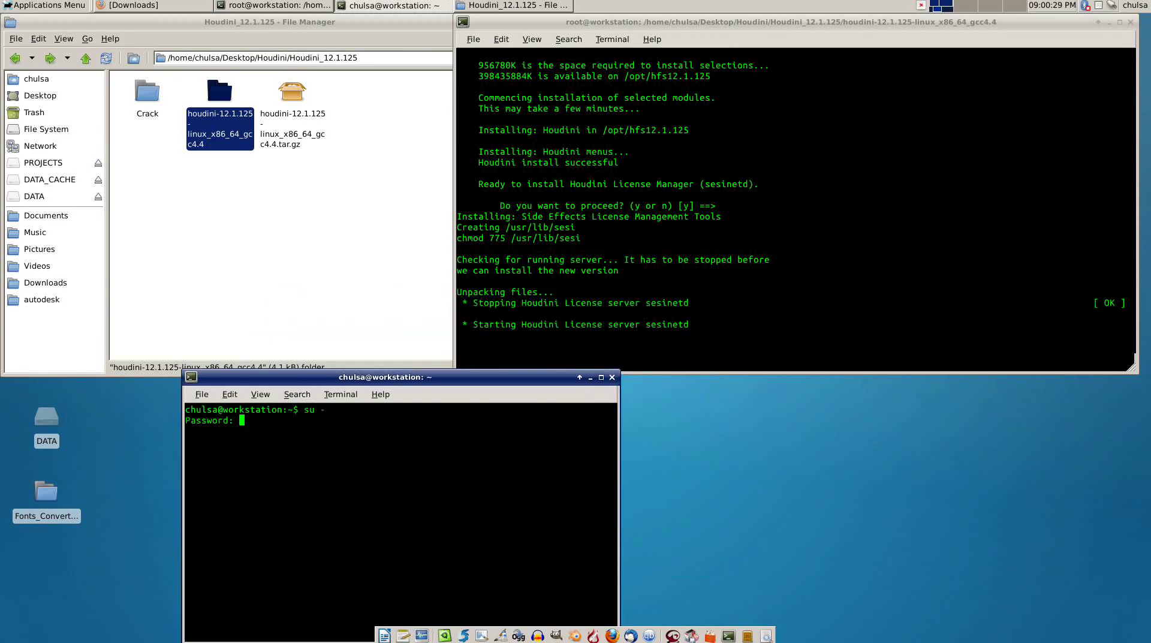
pyautogui.press('Return')
# Open install-lnx.txt from the Crack folder in gedit and move it aside
pyautogui.click(117, 145)
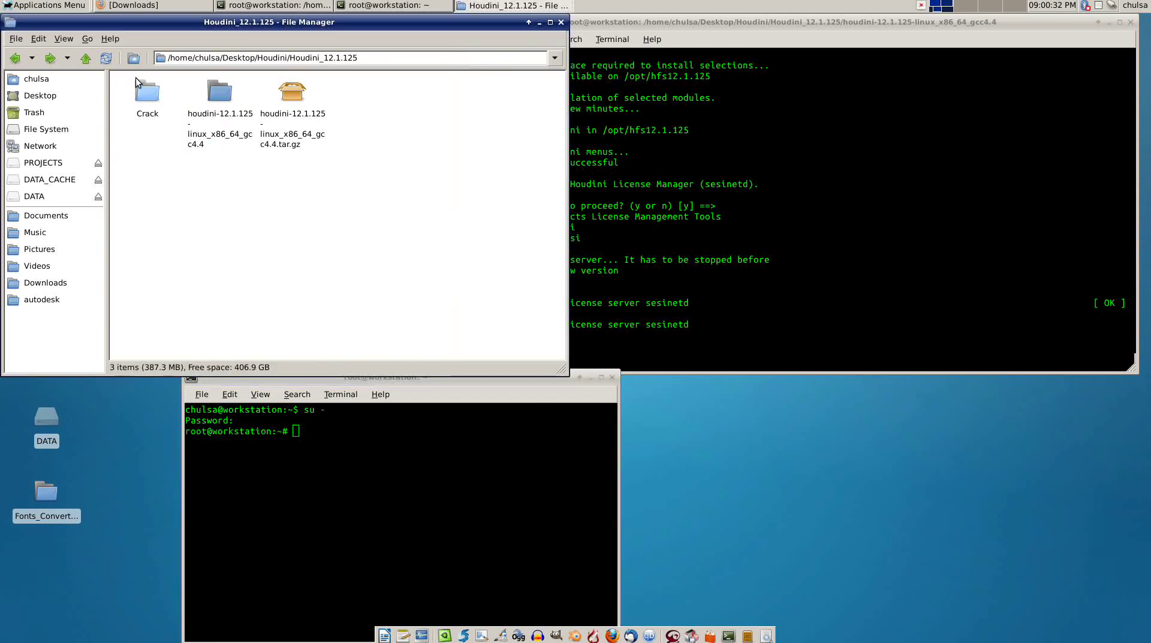
pyautogui.doubleClick(147, 93)
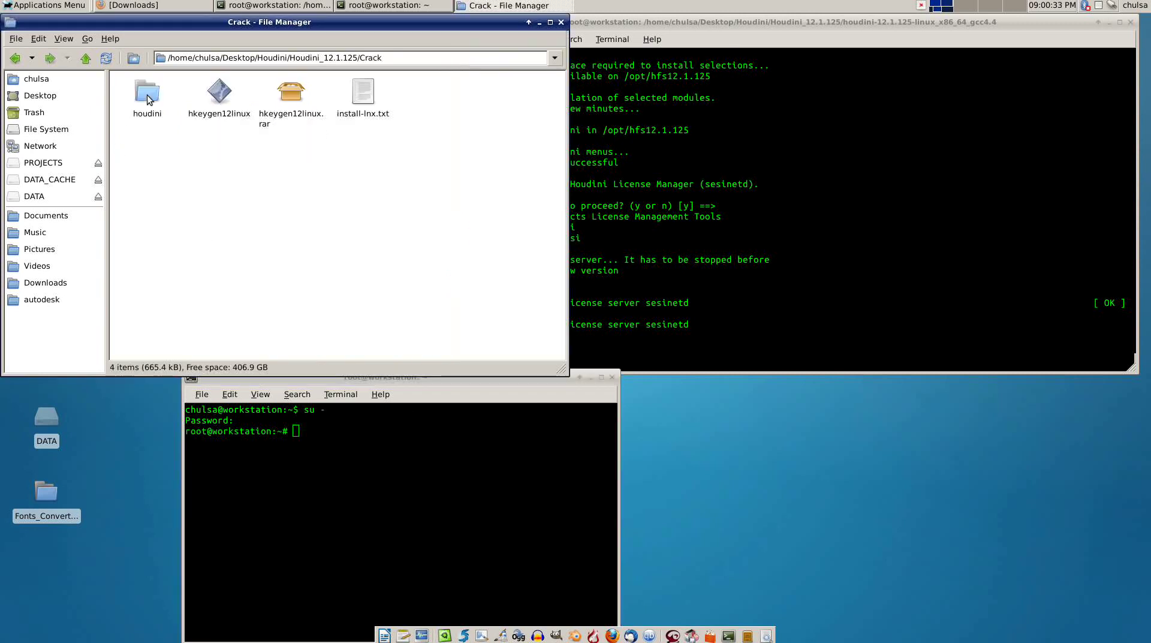
pyautogui.doubleClick(362, 96)
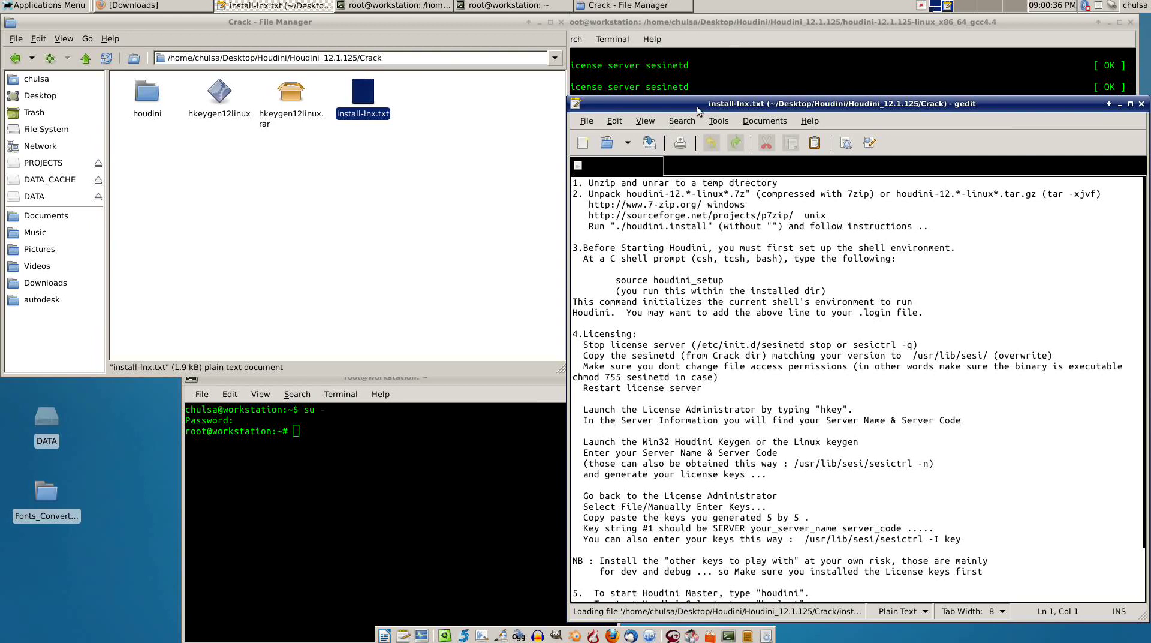
pyautogui.moveTo(699, 104); pyautogui.dragTo(509, 467)
# Run cd ~ in the root terminal, start a new cd, and browse Thunar to /opt
pyautogui.click(827, 228)
pyautogui.write('cd ')
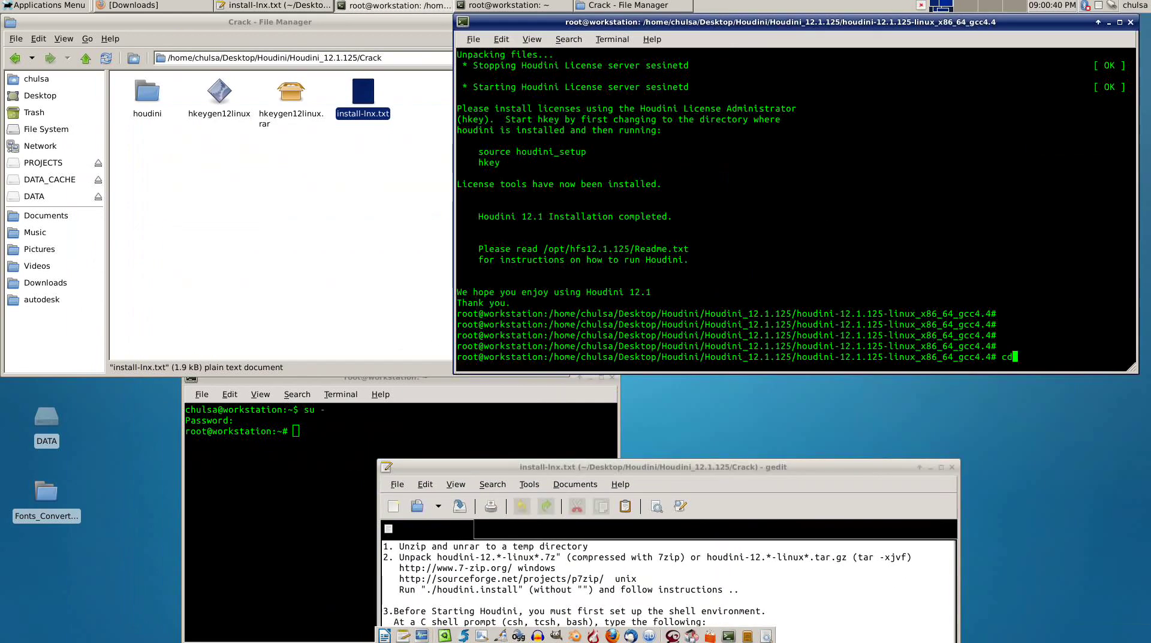
pyautogui.write('~')
pyautogui.press('Return')
pyautogui.write('cd')
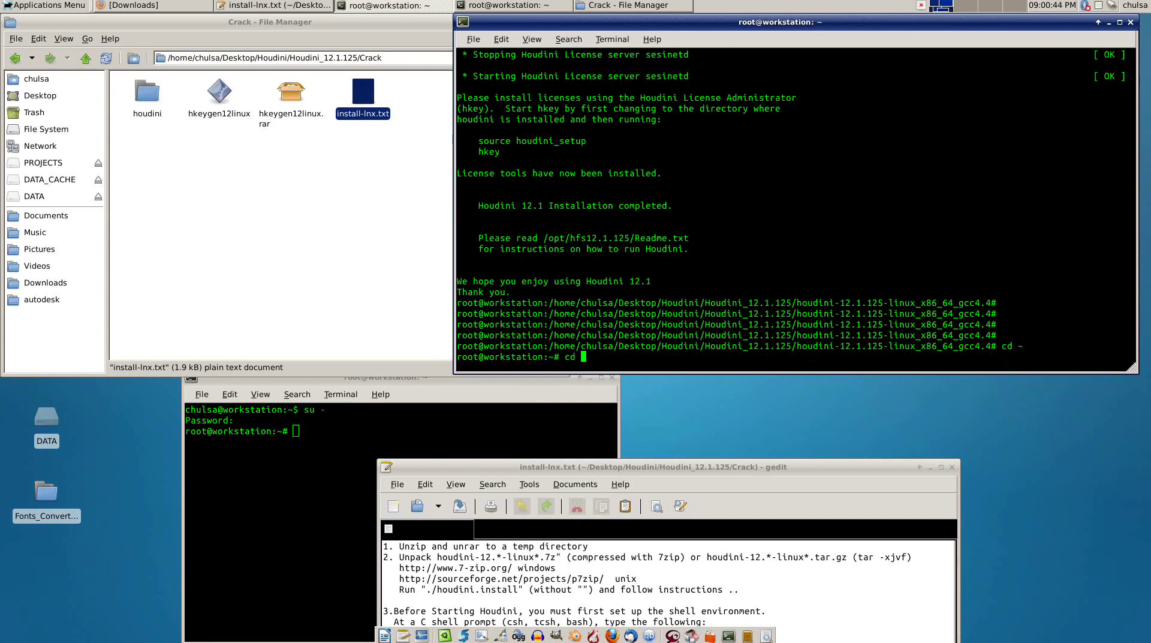
pyautogui.click(60, 129)
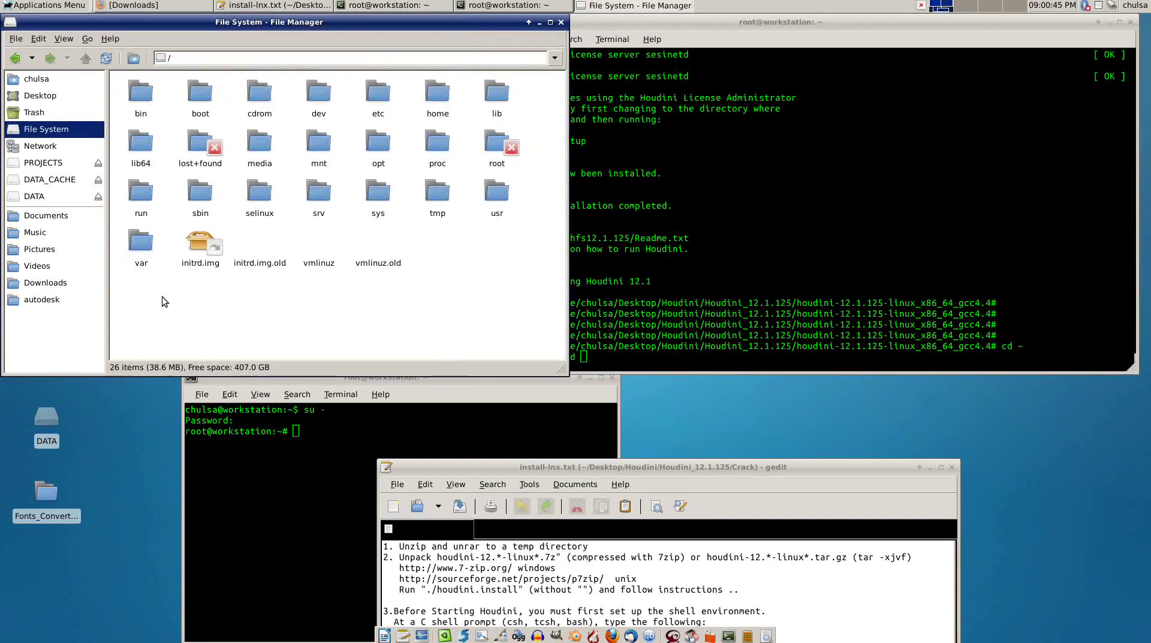
pyautogui.doubleClick(377, 143)
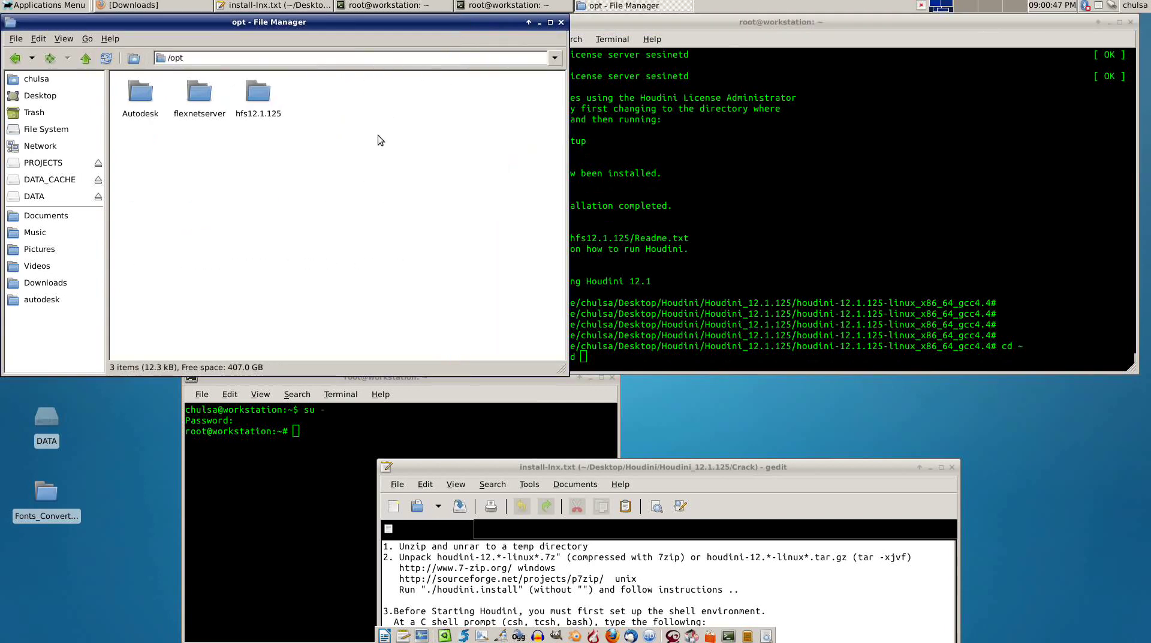
# Change the terminal into /opt/hfs12.1.125 by dragging the folder after cd
pyautogui.moveTo(258, 105); pyautogui.dragTo(815, 143)
pyautogui.press('Return')
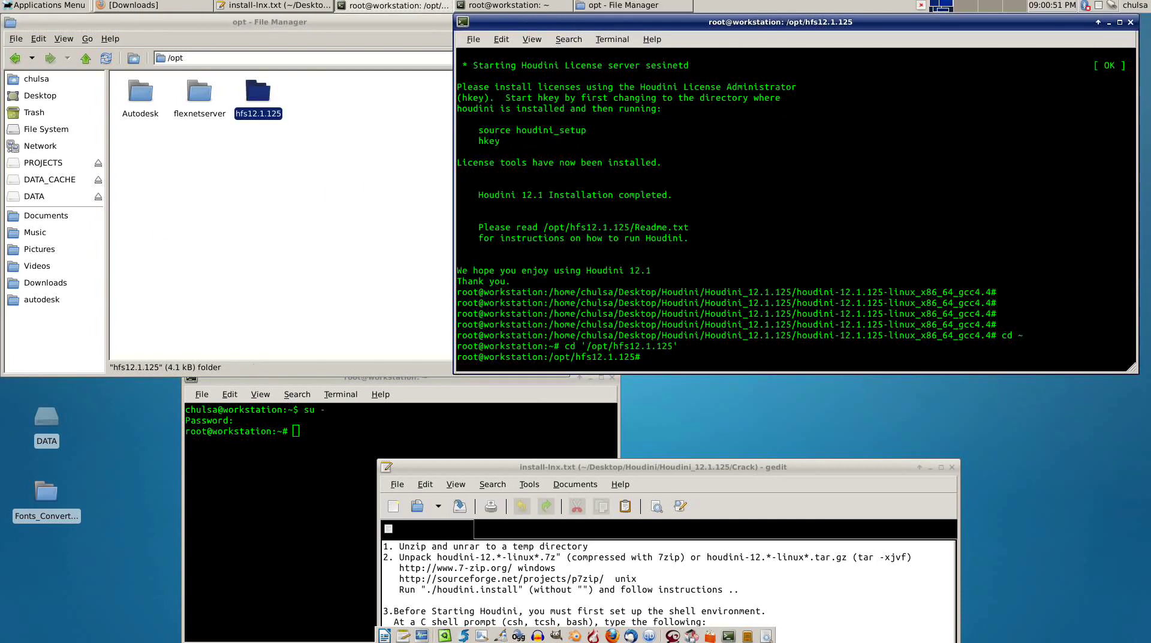
pyautogui.write('setup')
pyautogui.press('BackSpace')
pyautogui.press('BackSpace')
pyautogui.press('BackSpace')
pyautogui.press('BackSpace')
pyautogui.press('BackSpace')
# Copy 'source houdini_setup' from gedit into the terminal and run it
pyautogui.moveTo(624, 466); pyautogui.dragTo(548, 328)
pyautogui.moveTo(351, 506); pyautogui.dragTo(463, 505)
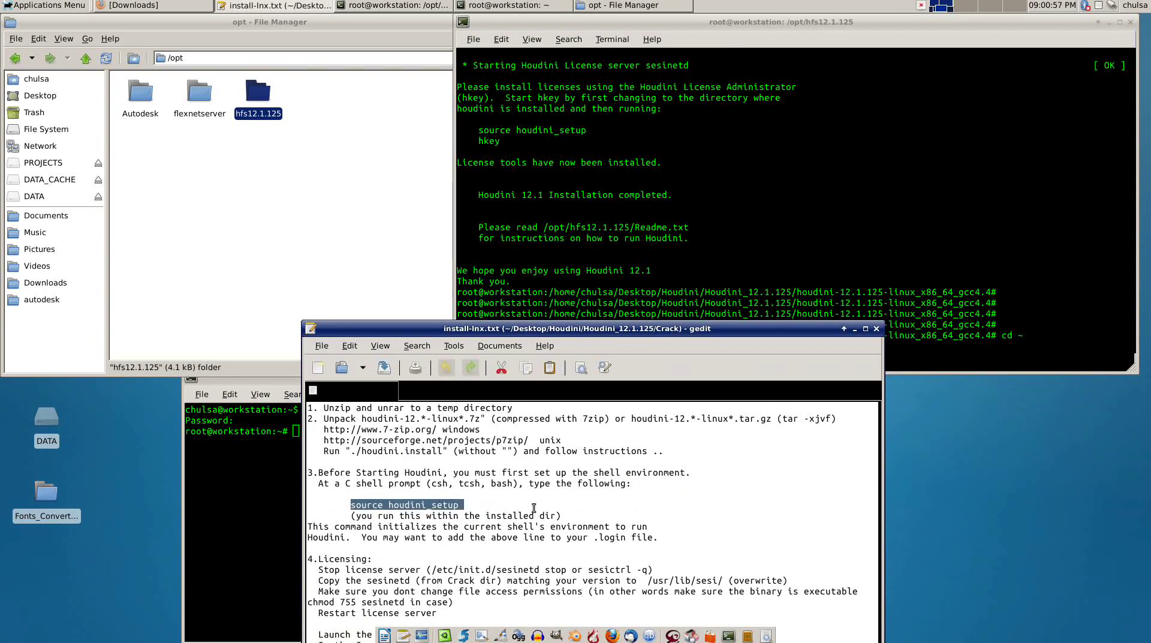
pyautogui.rightClick(456, 506)
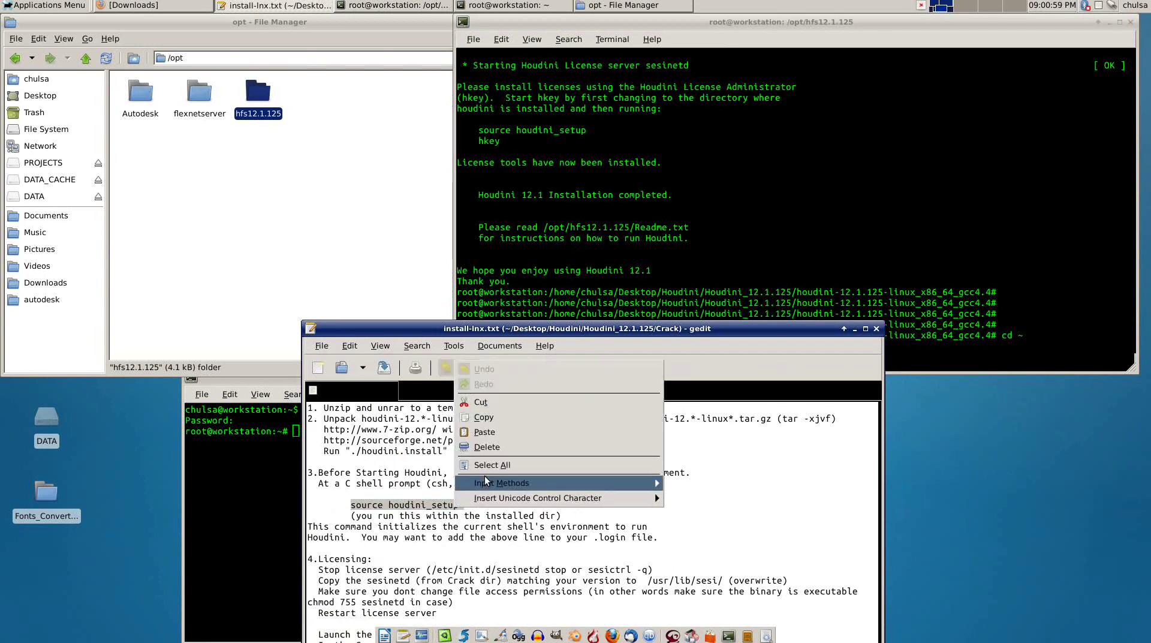
pyautogui.click(492, 416)
pyautogui.click(646, 186)
pyautogui.rightClick(646, 185)
pyautogui.click(675, 259)
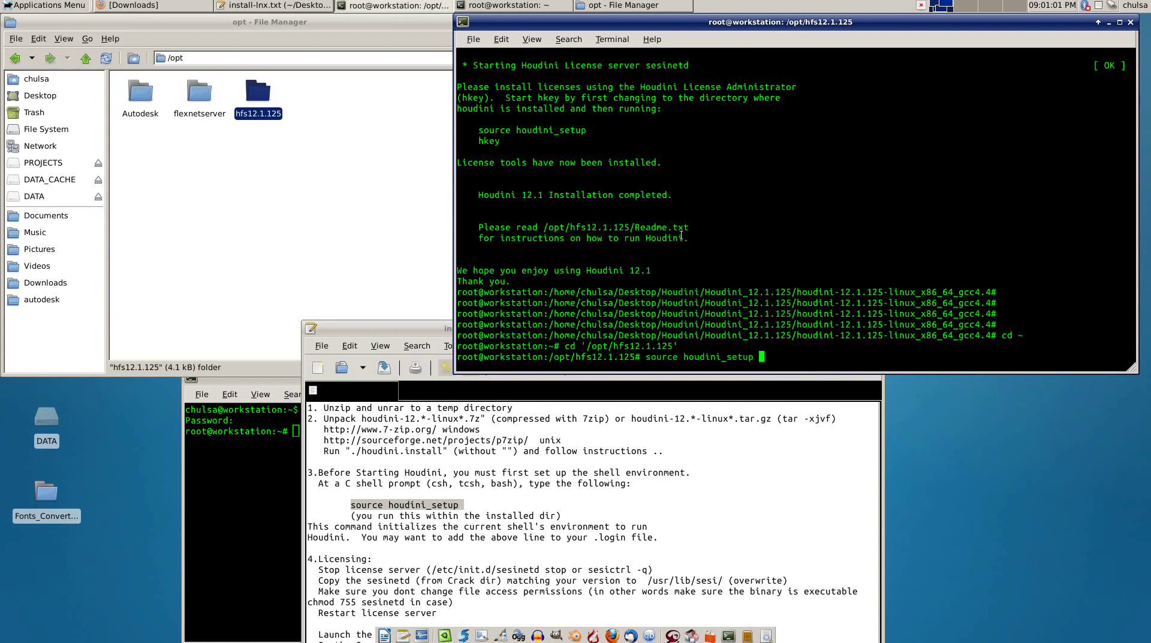
pyautogui.press('Return')
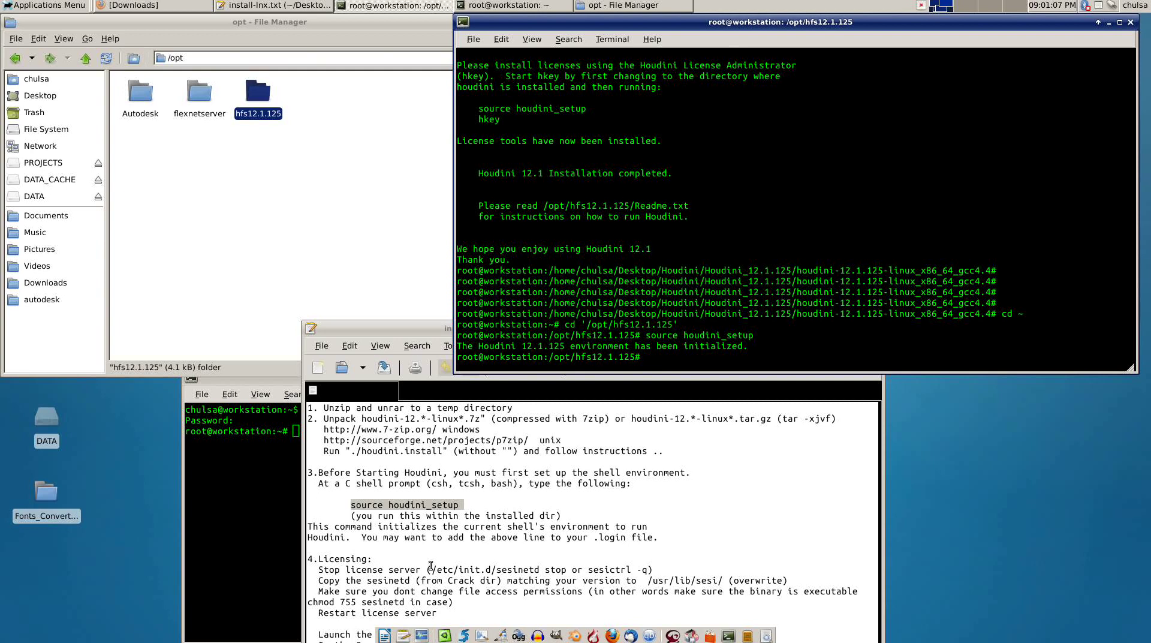
# Copy '/etc/init.d/sesinetd stop' from gedit into the terminal and run it
pyautogui.moveTo(434, 569); pyautogui.dragTo(570, 569)
pyautogui.rightClick(571, 568)
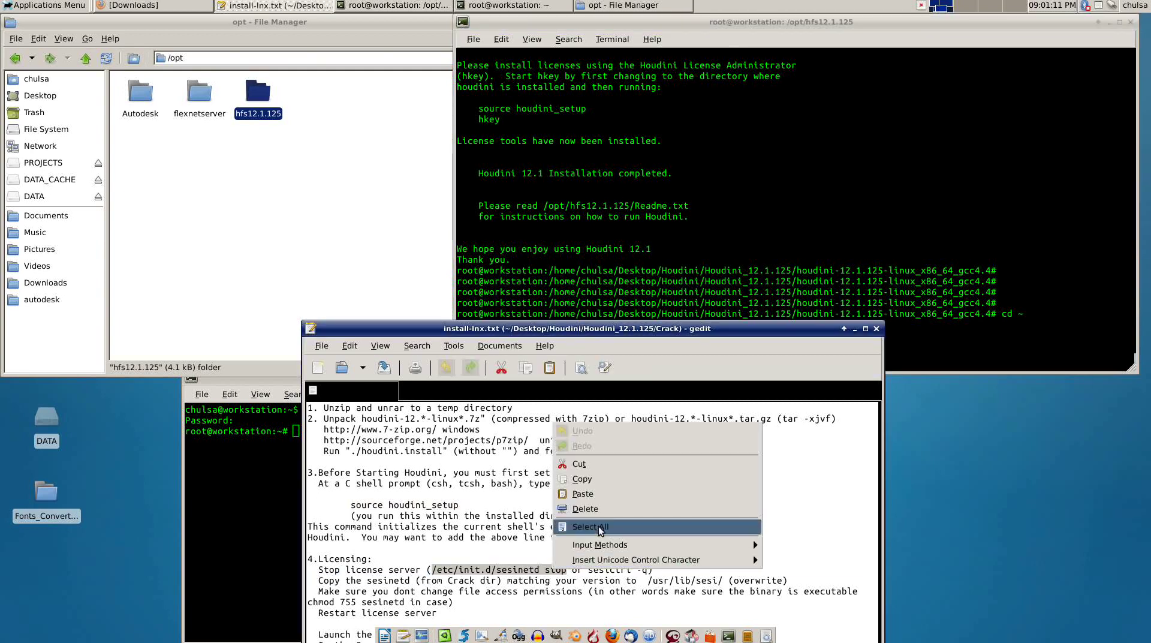
pyautogui.click(603, 480)
pyautogui.rightClick(758, 158)
pyautogui.click(825, 231)
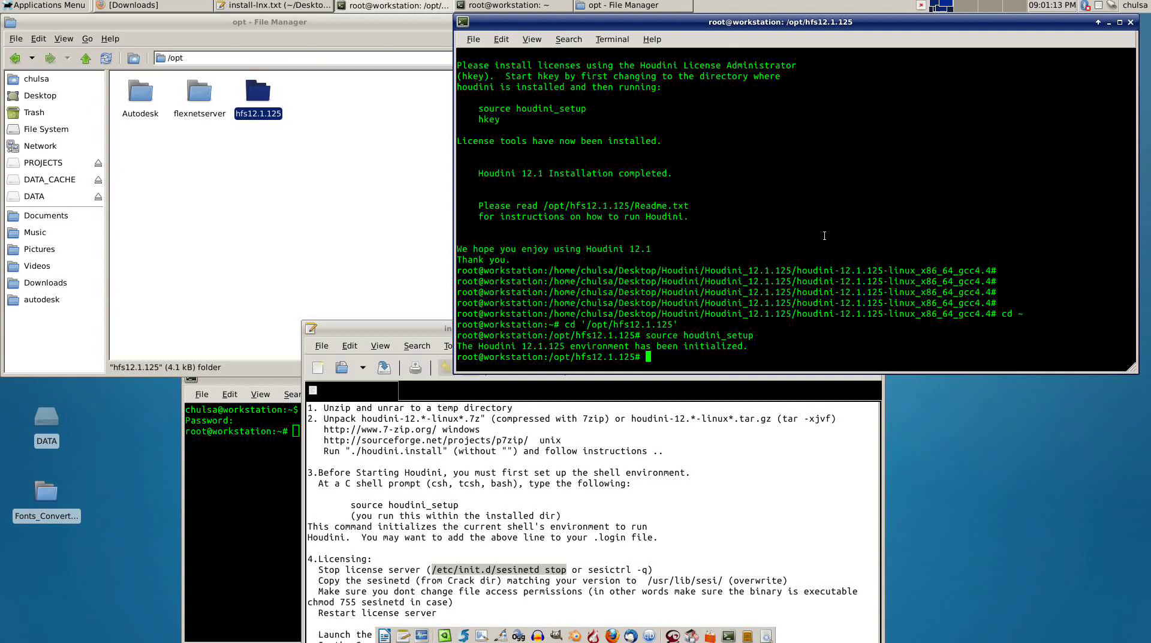
pyautogui.press('Return')
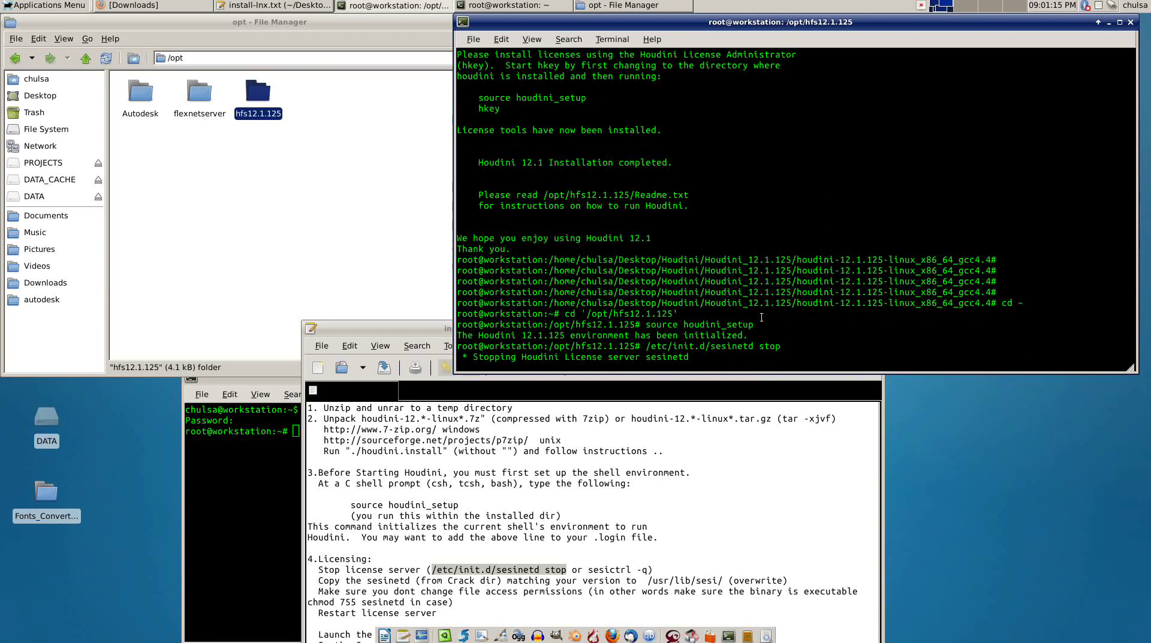
# Begin a chmod a+x command in the root terminal and close the /opt file window
pyautogui.click(236, 504)
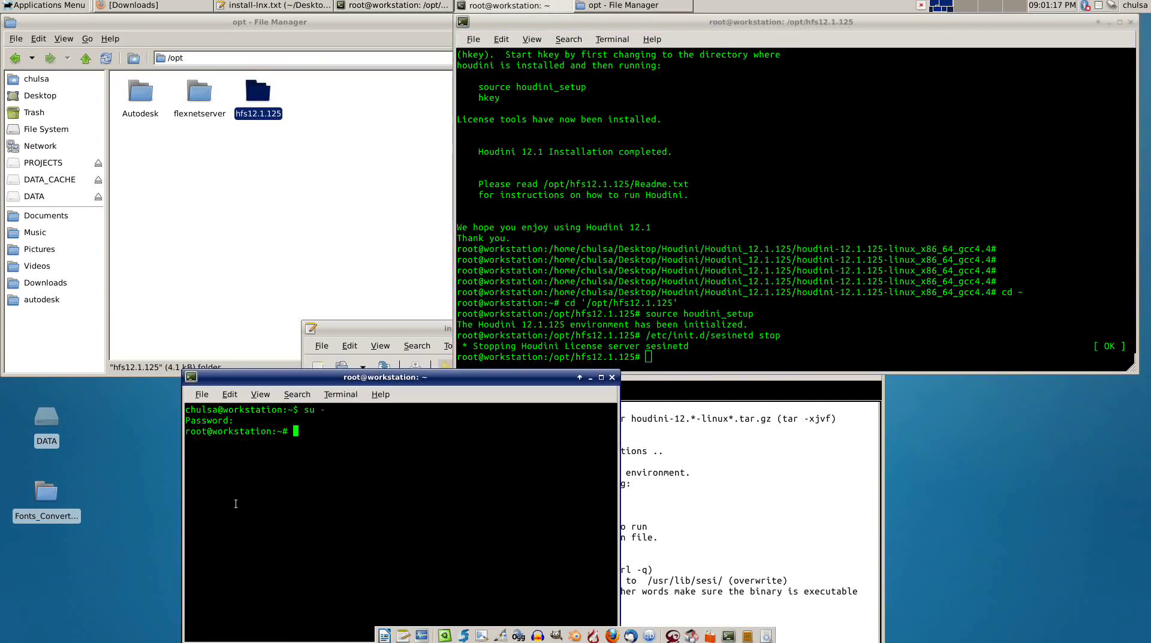
pyautogui.write('chmod a+x')
pyautogui.click(205, 141)
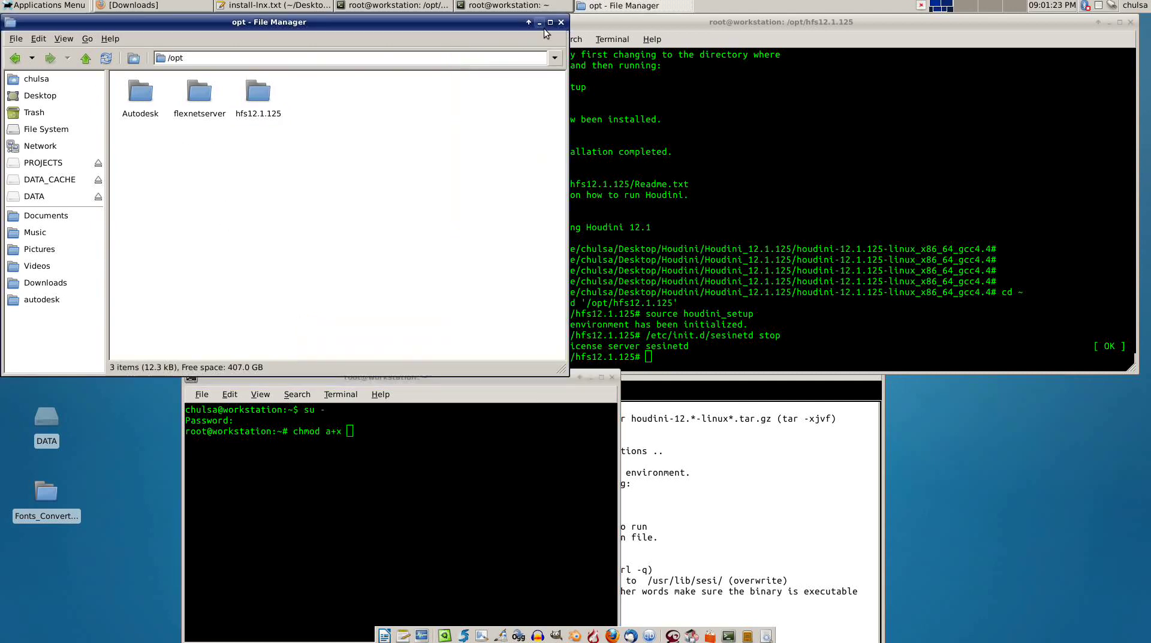
pyautogui.click(560, 22)
pyautogui.moveTo(375, 329); pyautogui.dragTo(550, 157)
# Browse to Crack/houdini/sbin and run chmod a+x on sesinetd by dragging it into the terminal
pyautogui.doubleClick(117, 189)
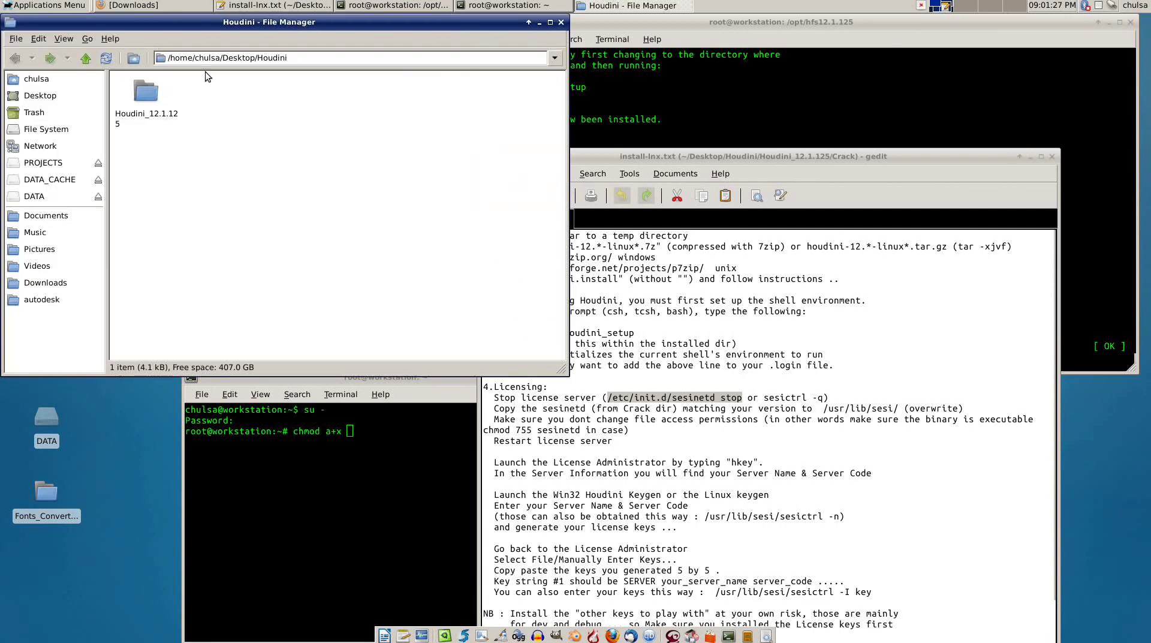
pyautogui.doubleClick(148, 91)
pyautogui.doubleClick(148, 91)
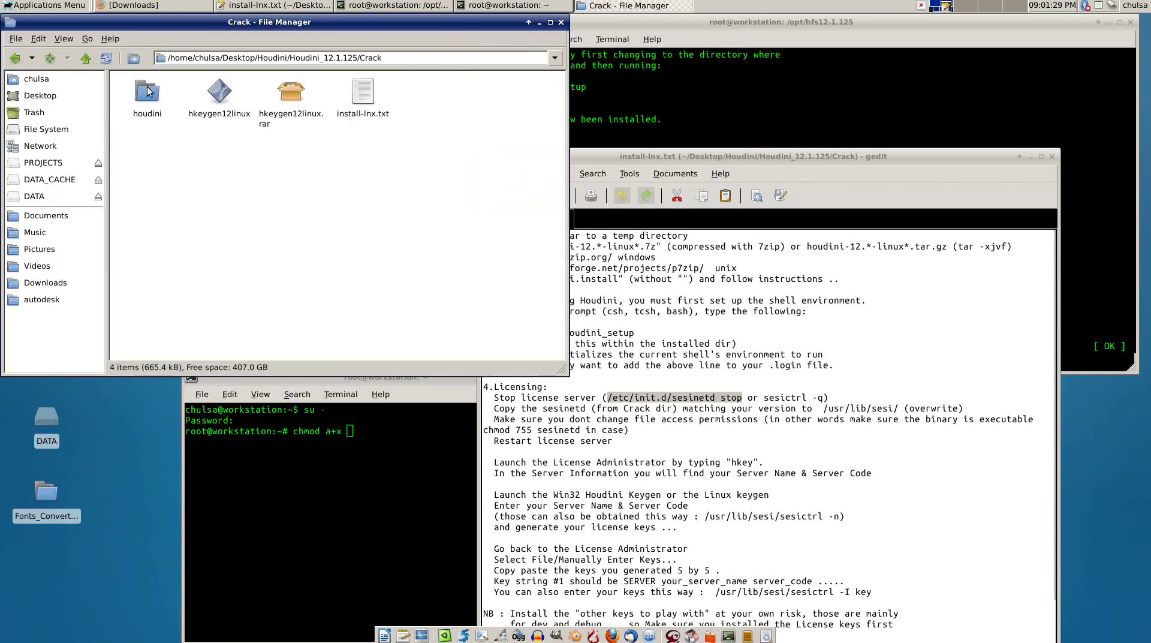
pyautogui.doubleClick(147, 91)
pyautogui.doubleClick(132, 93)
pyautogui.moveTo(132, 92); pyautogui.dragTo(360, 498)
pyautogui.click(360, 498)
pyautogui.press('Return')
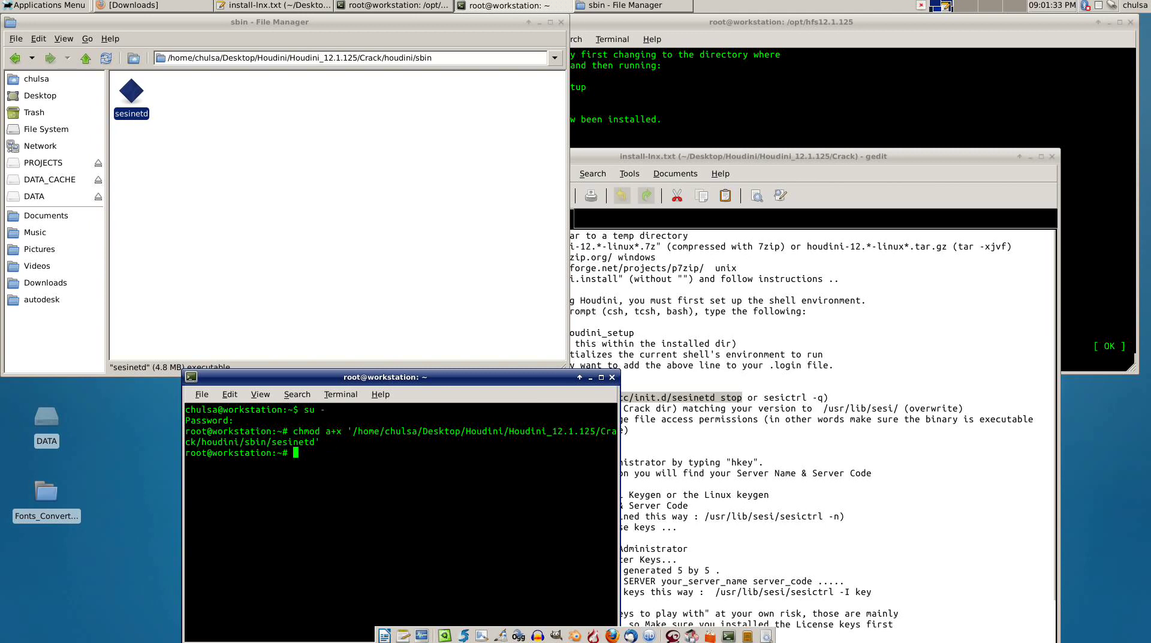
# Open a second Thunar window, browse to /usr/lib, and locate the sesi folder
pyautogui.moveTo(130, 164); pyautogui.dragTo(178, 90)
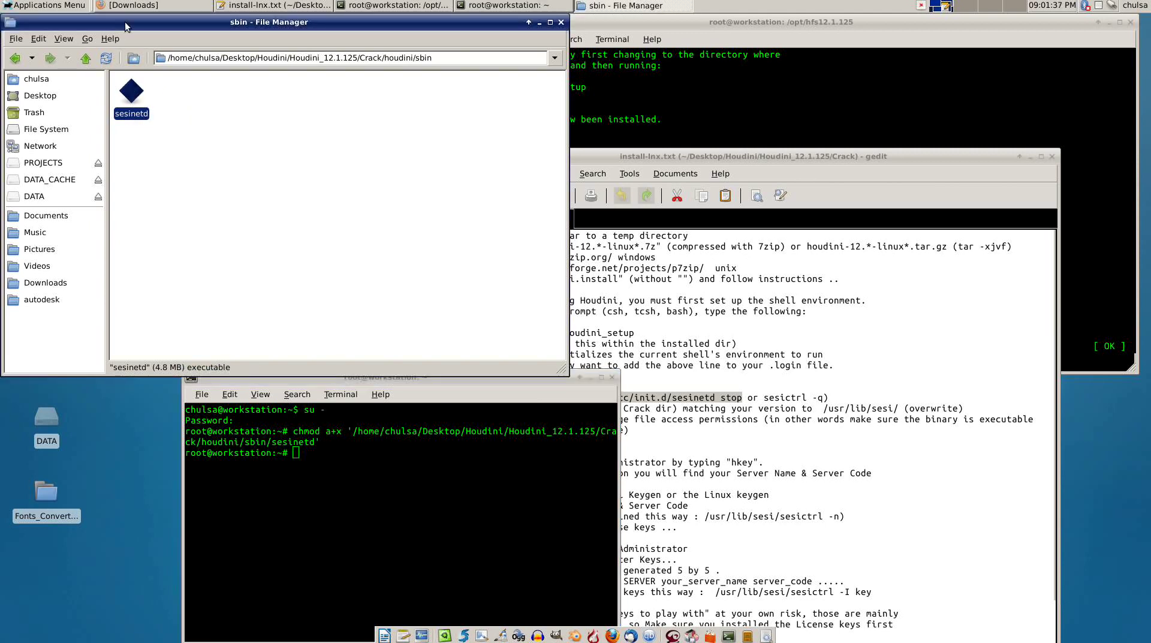
pyautogui.hotkey('ctrl', 'n')
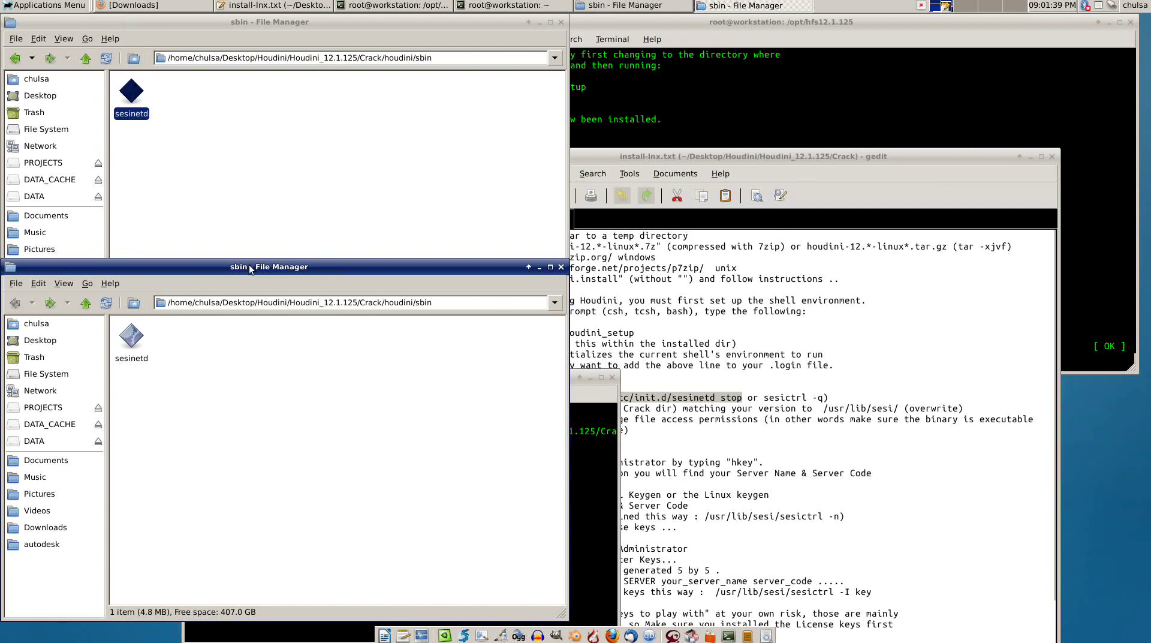
pyautogui.moveTo(260, 361); pyautogui.dragTo(820, 120)
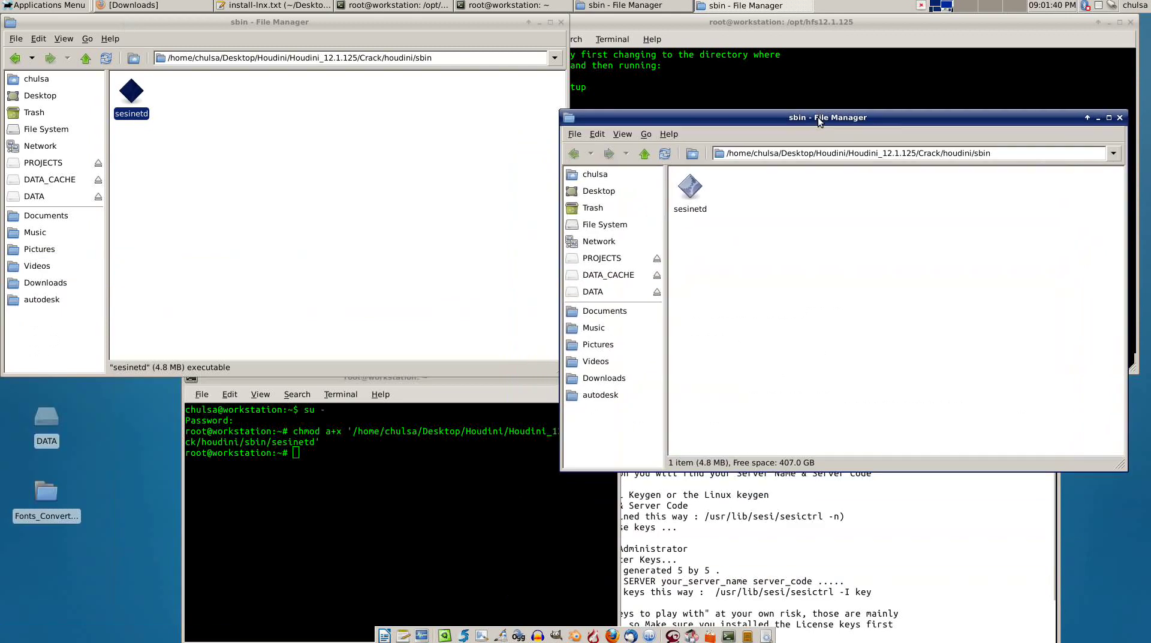
pyautogui.click(600, 227)
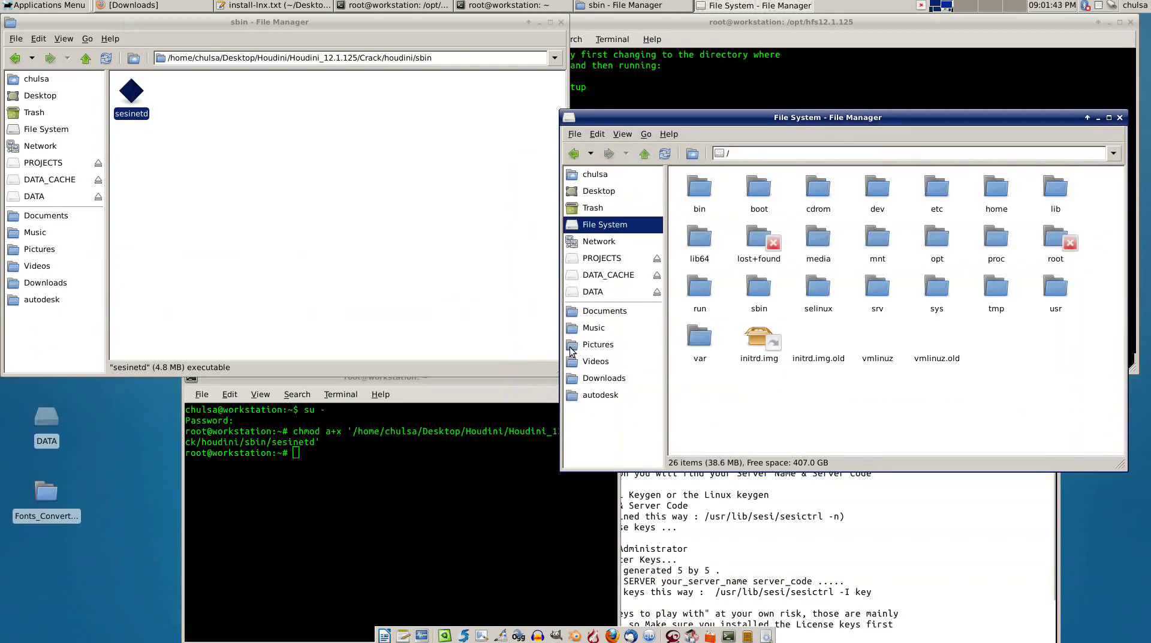
pyautogui.doubleClick(1064, 300)
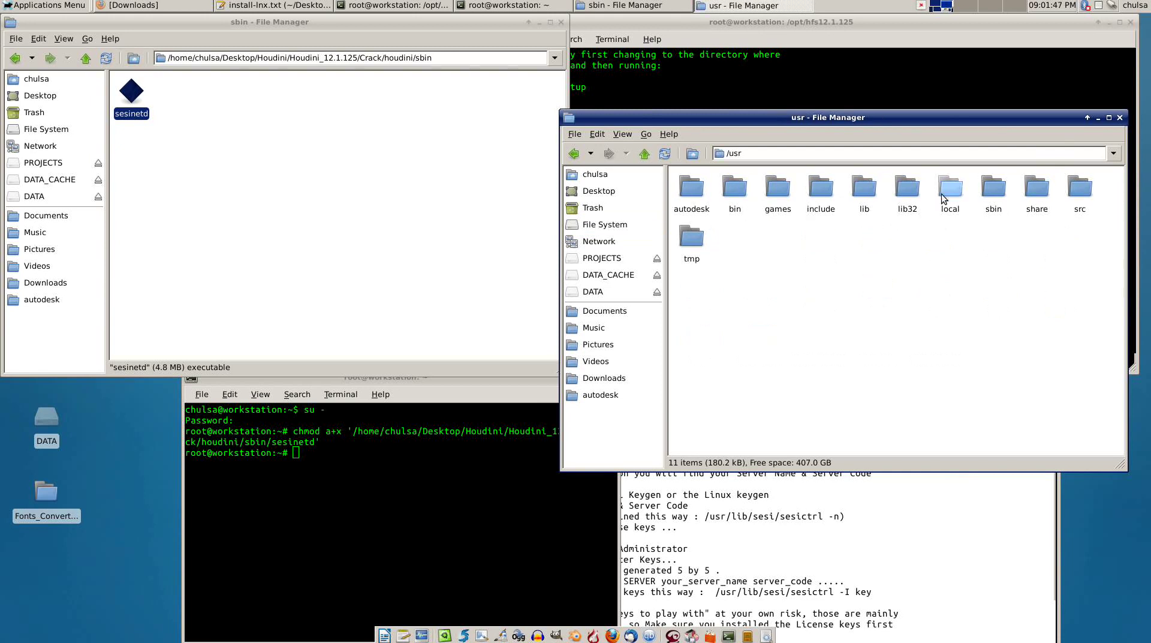
pyautogui.doubleClick(867, 191)
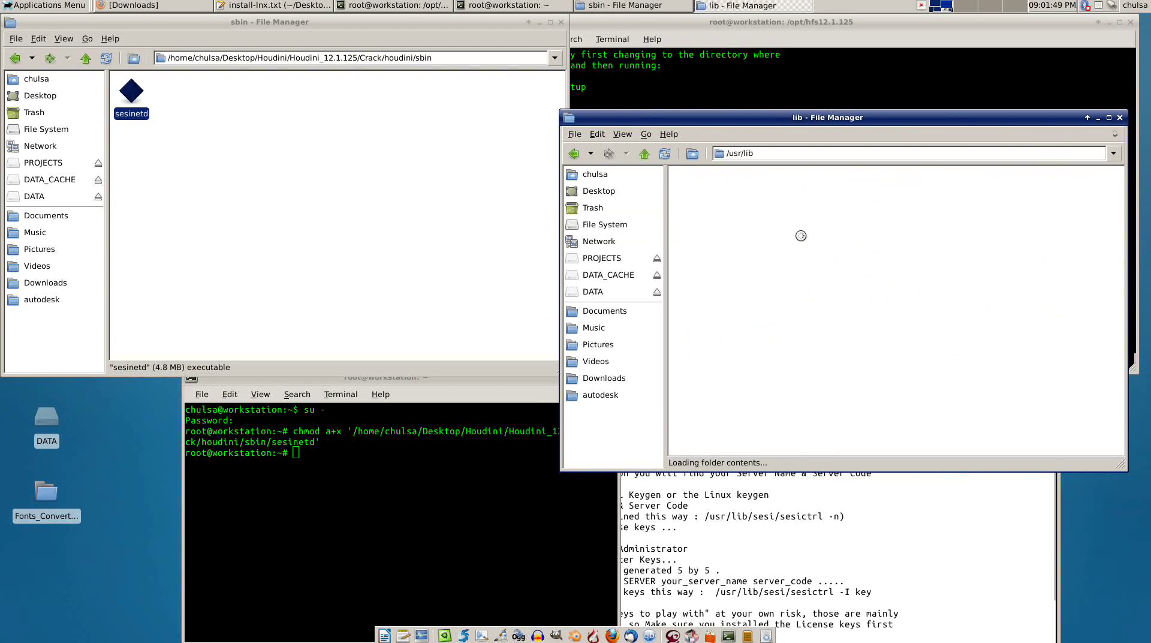
pyautogui.click(859, 290)
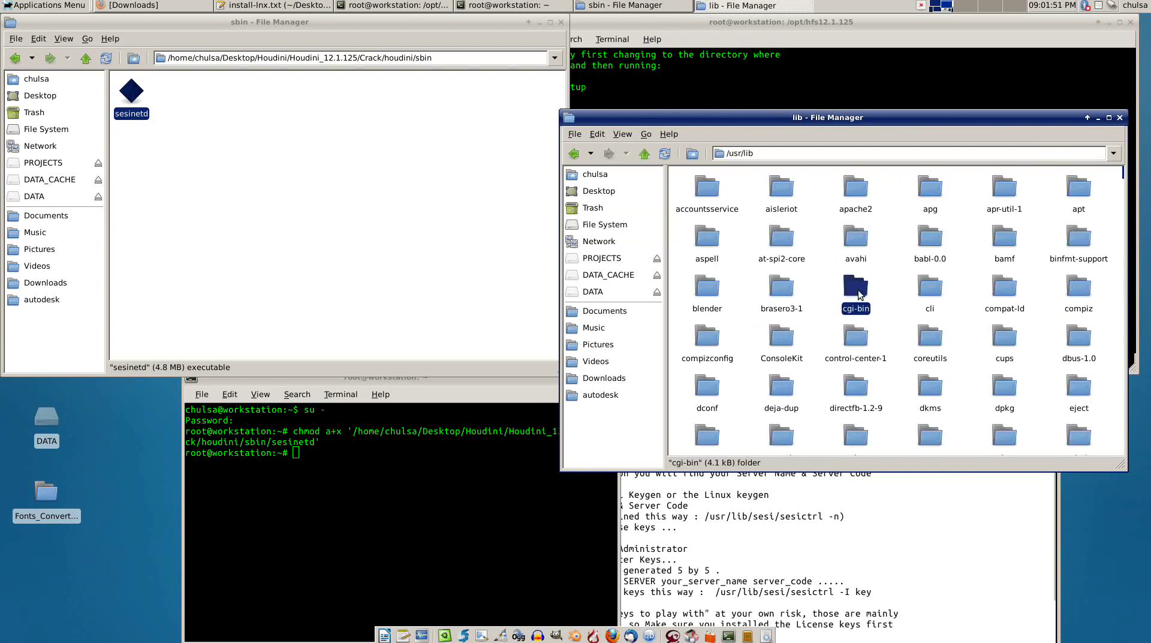
pyautogui.write('sesi')
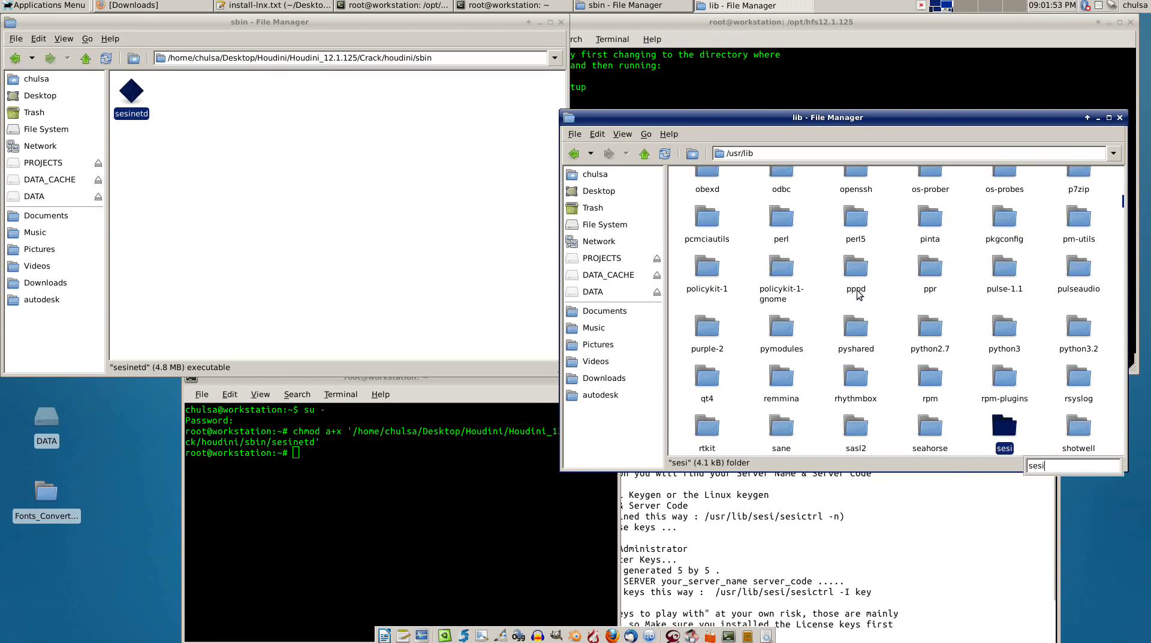
# Run chmod a+w on /usr/lib/sesi in the root terminal
pyautogui.click(409, 477)
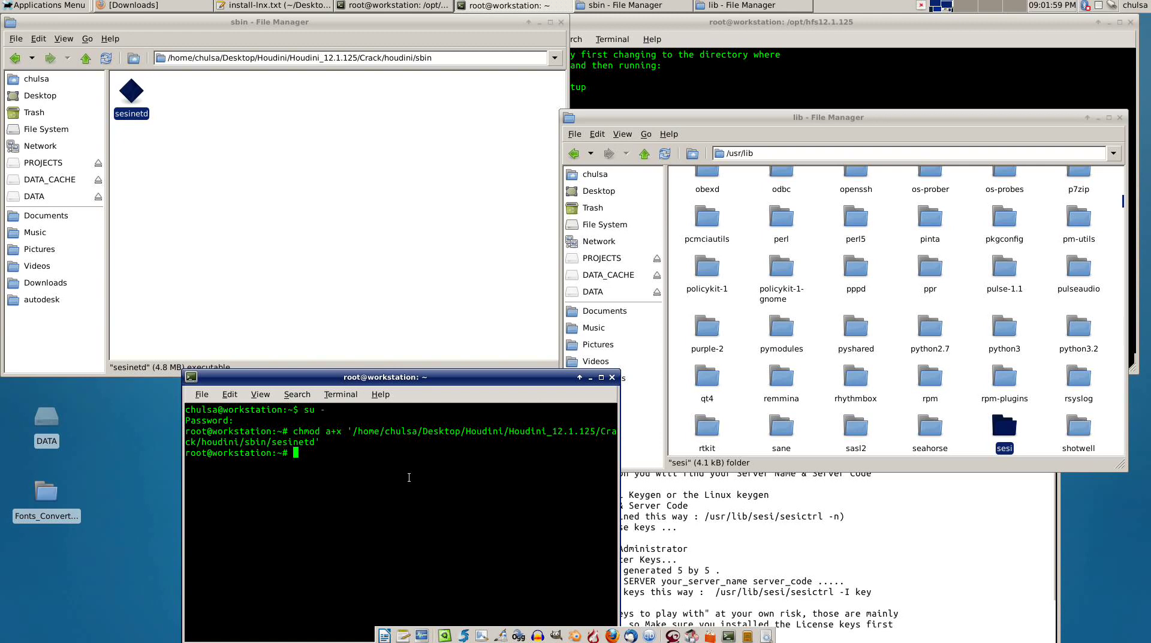
pyautogui.write('chmod a+w')
pyautogui.click(1008, 435)
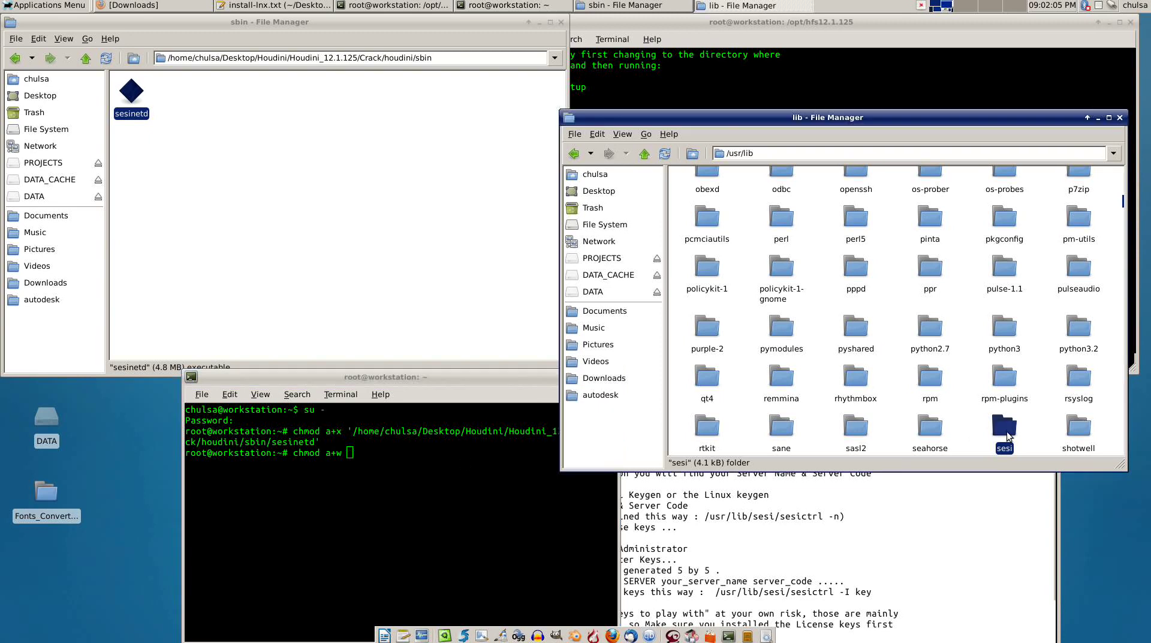
pyautogui.moveTo(1007, 436); pyautogui.dragTo(420, 528)
pyautogui.press('Return')
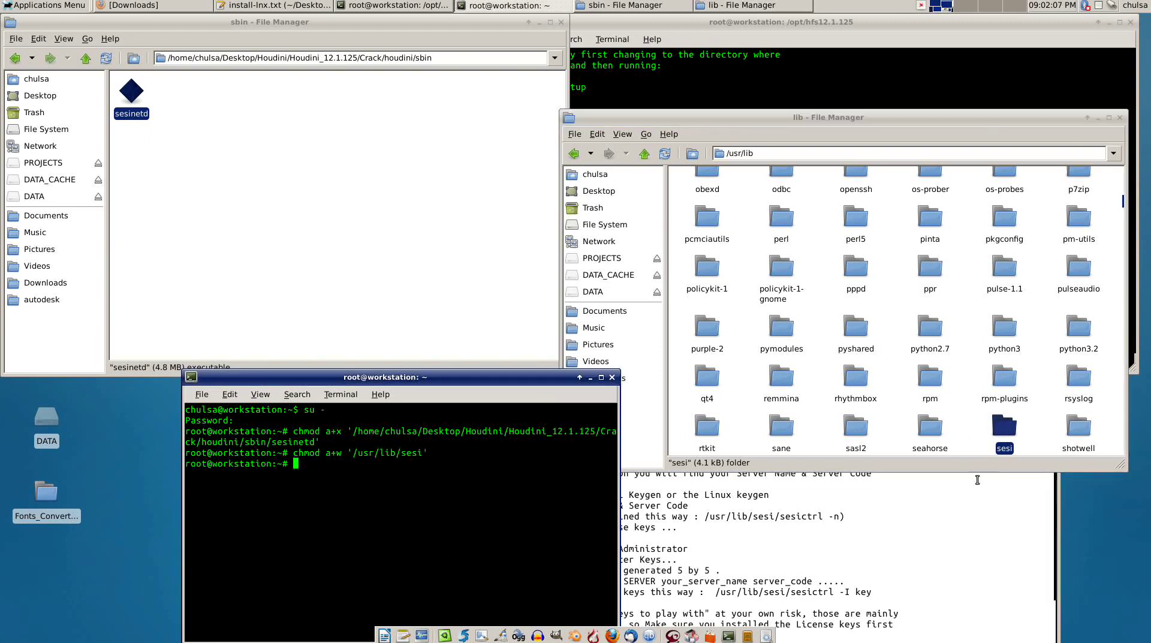
# In /usr/lib/sesi, permanently delete the old sesinetd and paste in the copied one
pyautogui.doubleClick(1009, 456)
pyautogui.click(863, 201)
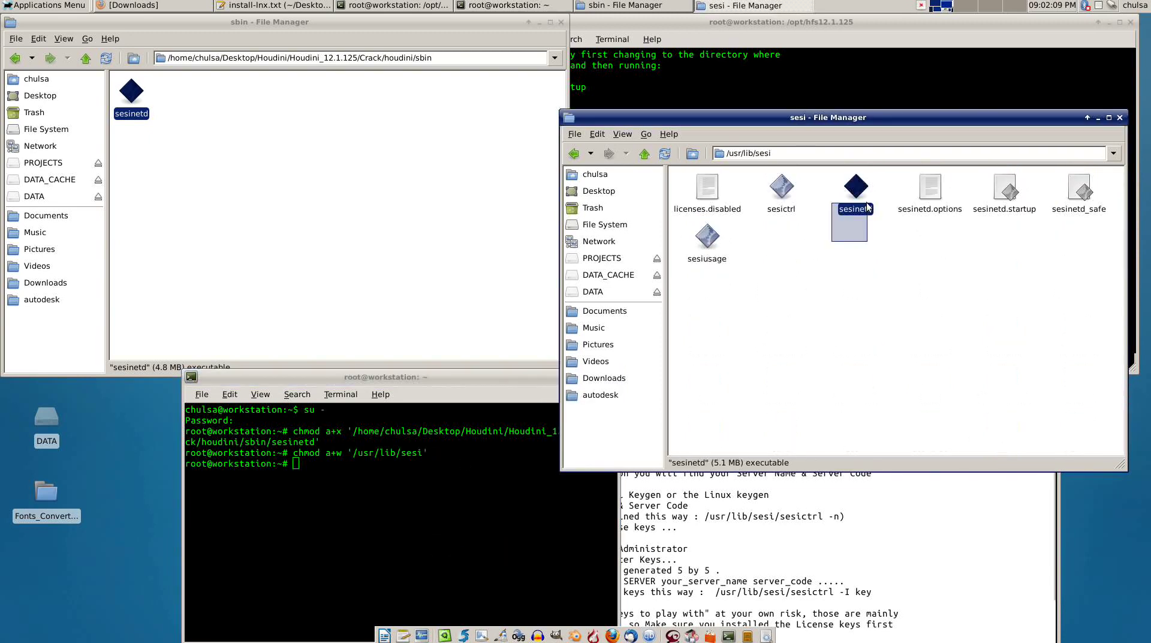
pyautogui.hotkey('shift', 'Delete')
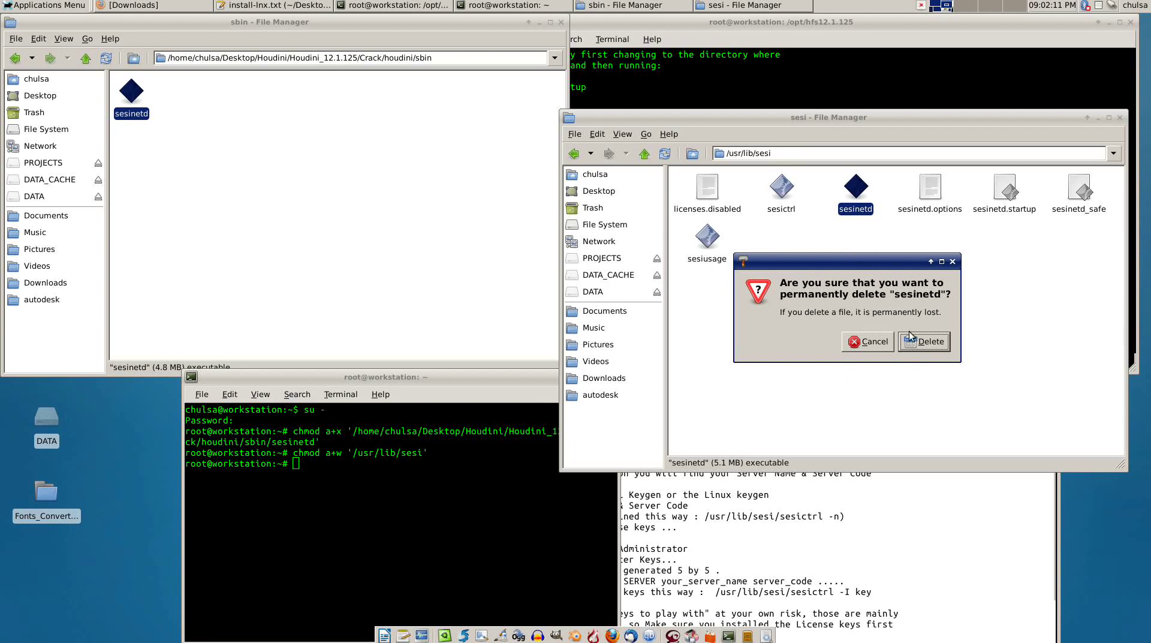
pyautogui.click(913, 339)
pyautogui.rightClick(864, 304)
pyautogui.click(892, 342)
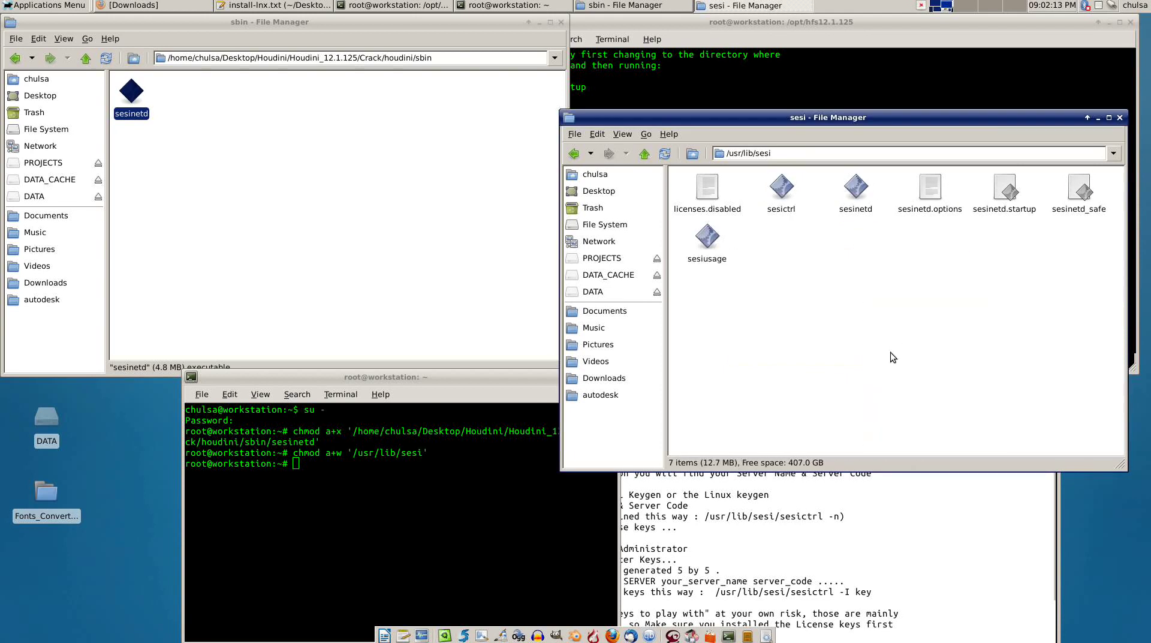
# Edit the previous chmod command to a-w and run it on /usr/lib/sesi
pyautogui.click(435, 485)
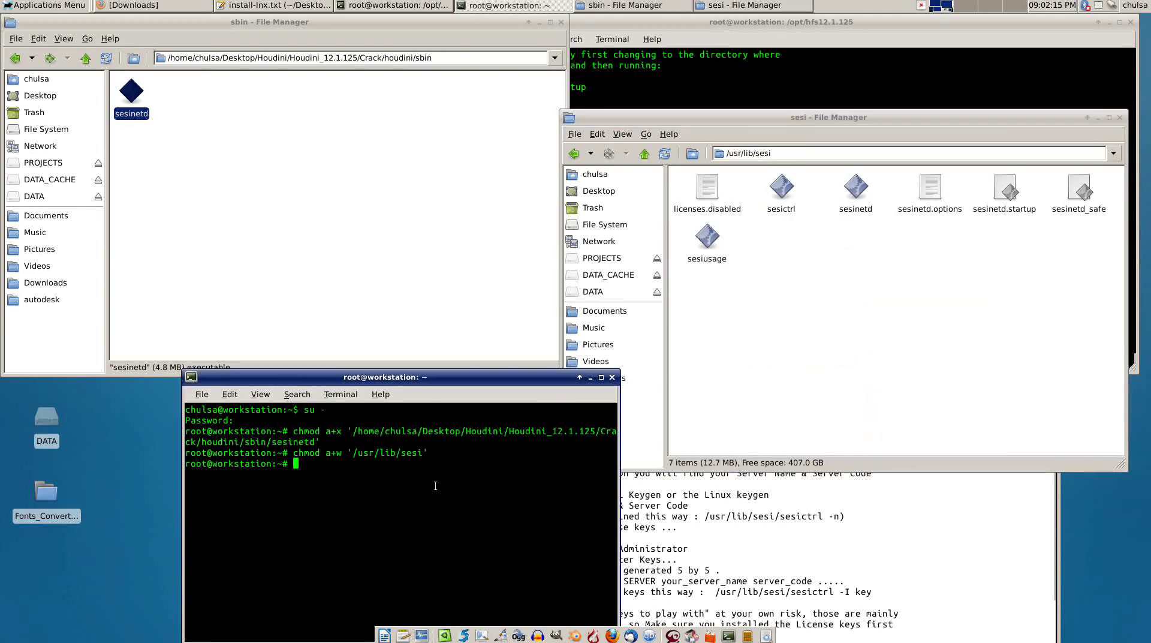
pyautogui.press('Up')
pyautogui.press('Left')
pyautogui.press('Left')
pyautogui.press('Left')
pyautogui.press('Left')
pyautogui.press('Left')
pyautogui.press('Left')
pyautogui.press('Left')
pyautogui.press('Left')
pyautogui.press('Left')
pyautogui.press('Left')
pyautogui.press('Left')
pyautogui.press('Left')
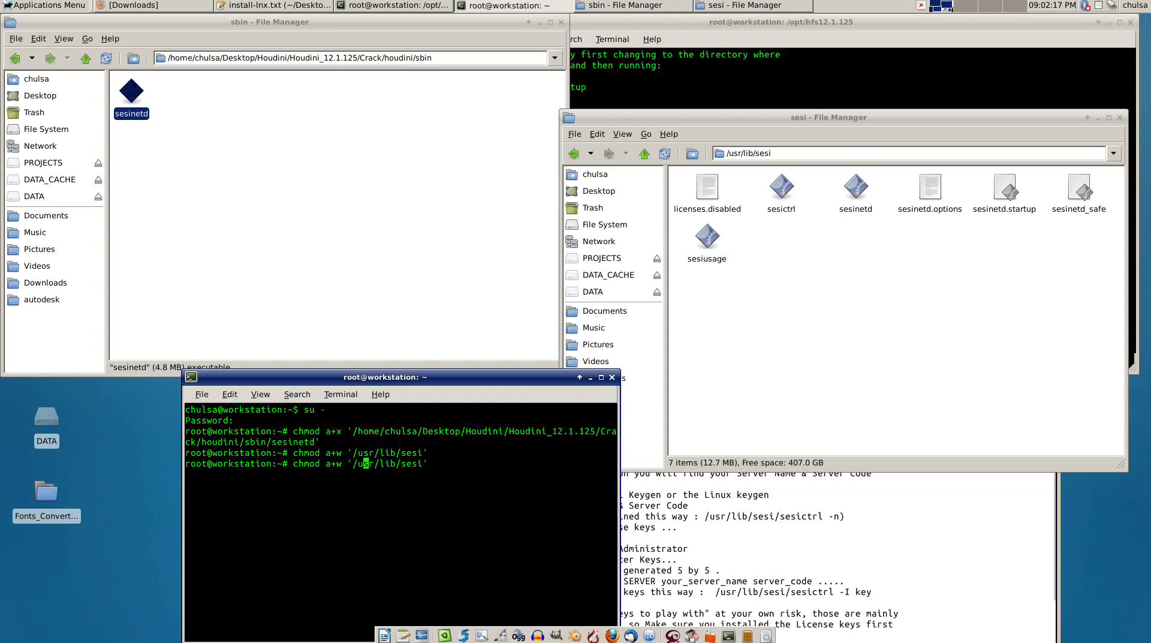
pyautogui.press('Left')
pyautogui.press('Left')
pyautogui.press('Left')
pyautogui.press('Left')
pyautogui.press('Left')
pyautogui.press('BackSpace')
pyautogui.write('-')
pyautogui.press('End')
pyautogui.press('Return')
# Recall the stop command, change it to /etc/init.d/sesinetd start, and run it
pyautogui.click(642, 103)
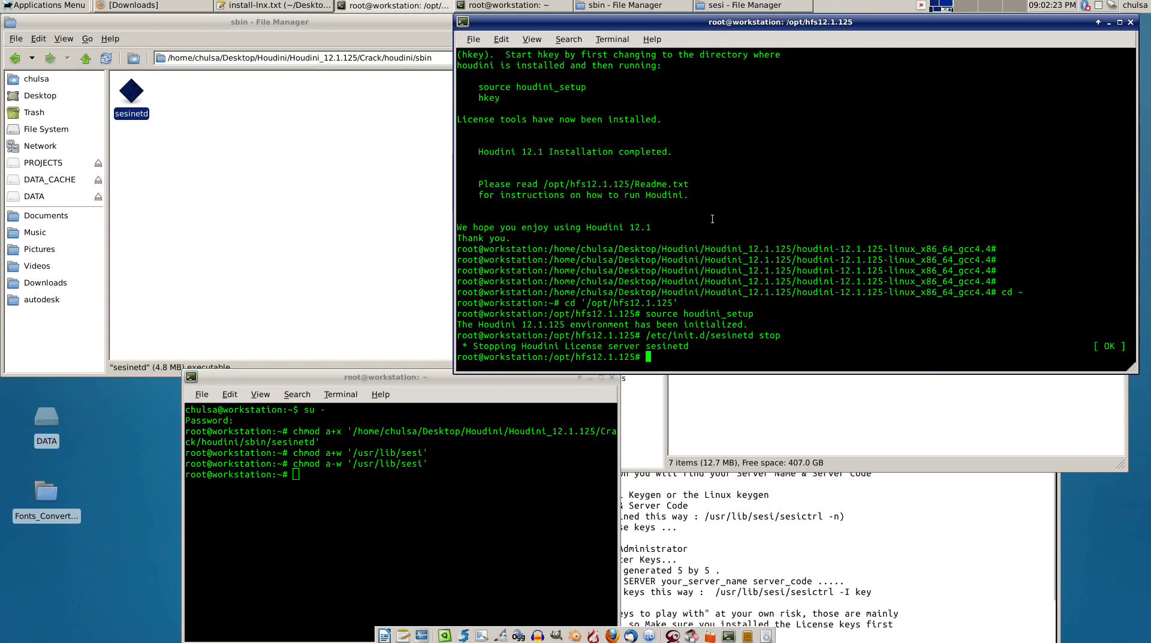
pyautogui.press('Up')
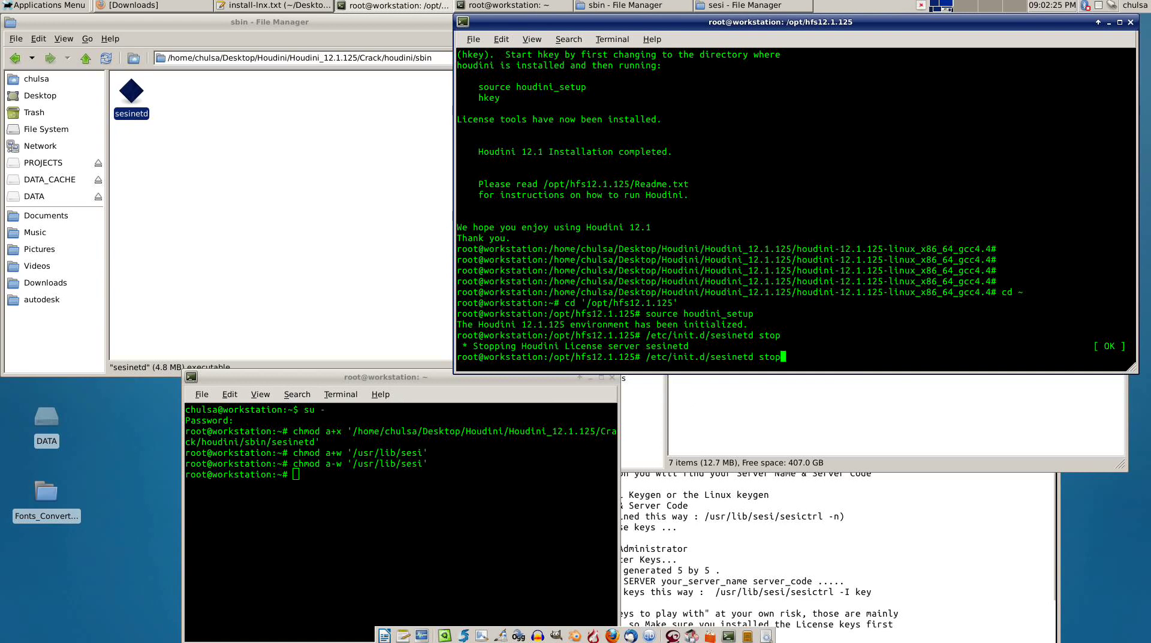
pyautogui.press('BackSpace')
pyautogui.press('BackSpace')
pyautogui.write('art')
pyautogui.press('Return')
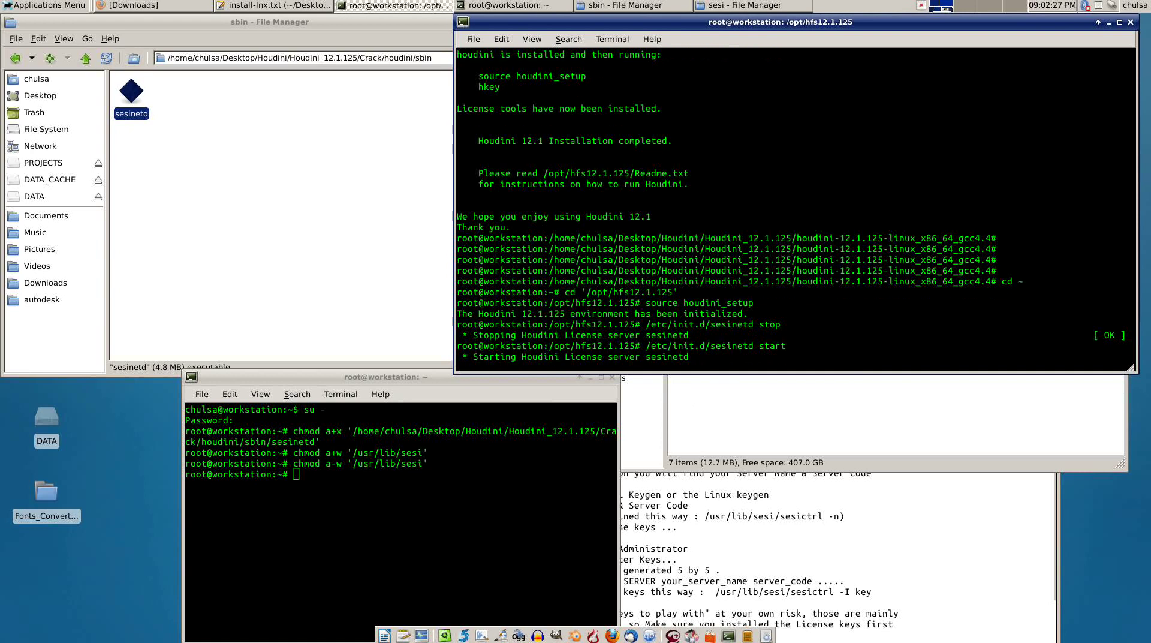
# Run chmod a+x on Crack/hkeygen12linux in the root terminal to make the keygen executable
pyautogui.moveTo(398, 377); pyautogui.dragTo(265, 305)
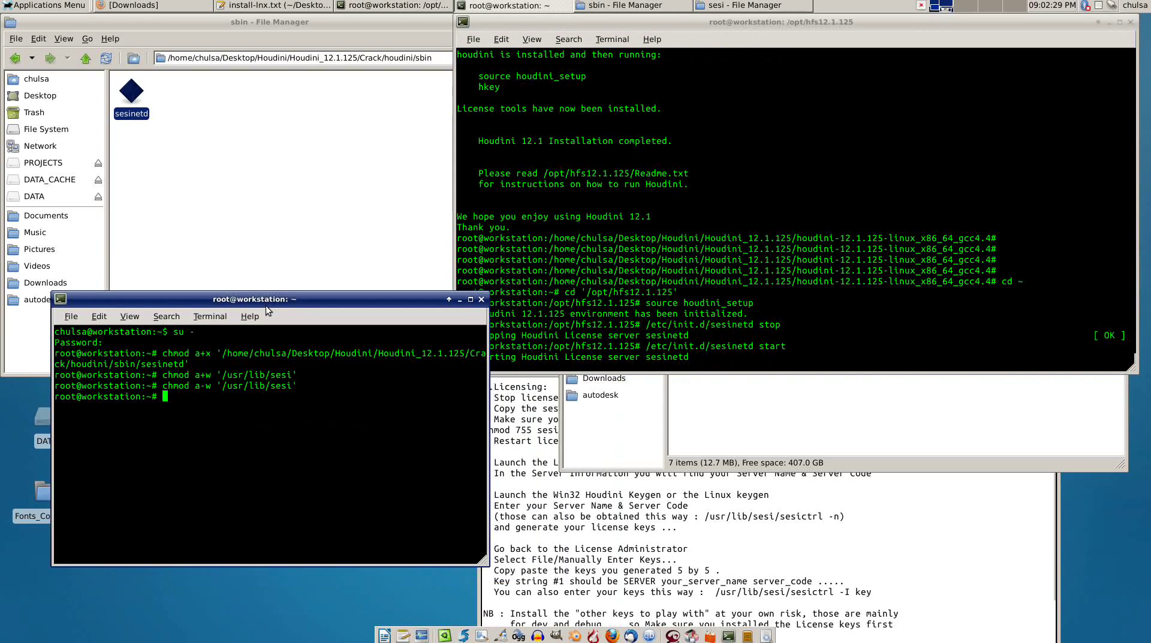
pyautogui.moveTo(487, 423); pyautogui.dragTo(1034, 423)
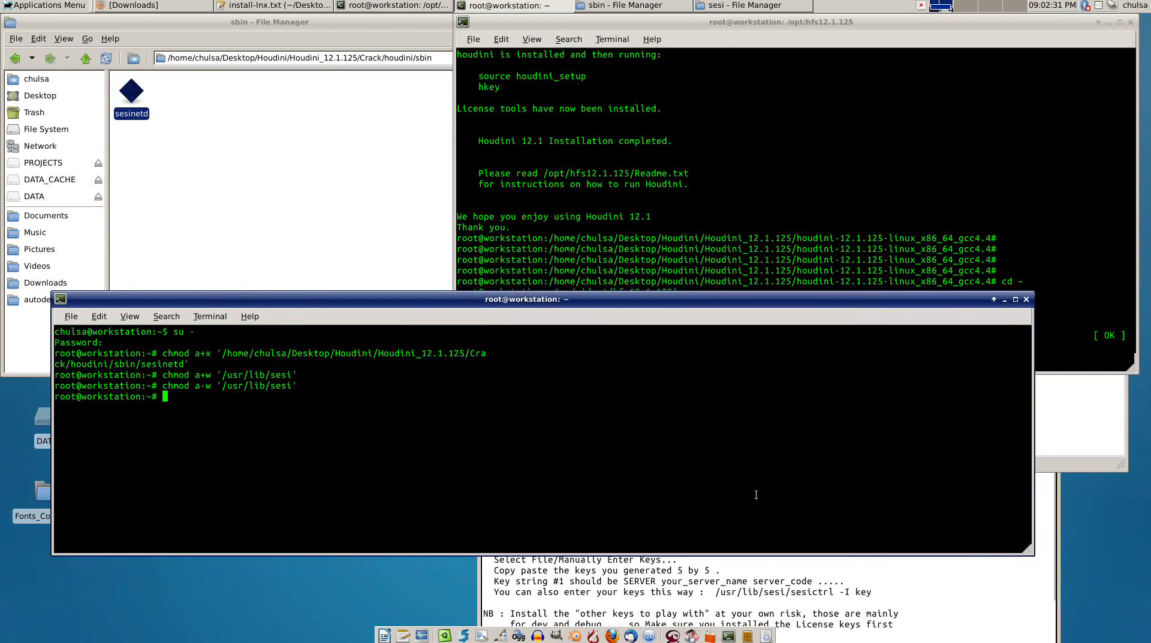
pyautogui.write('chmod a')
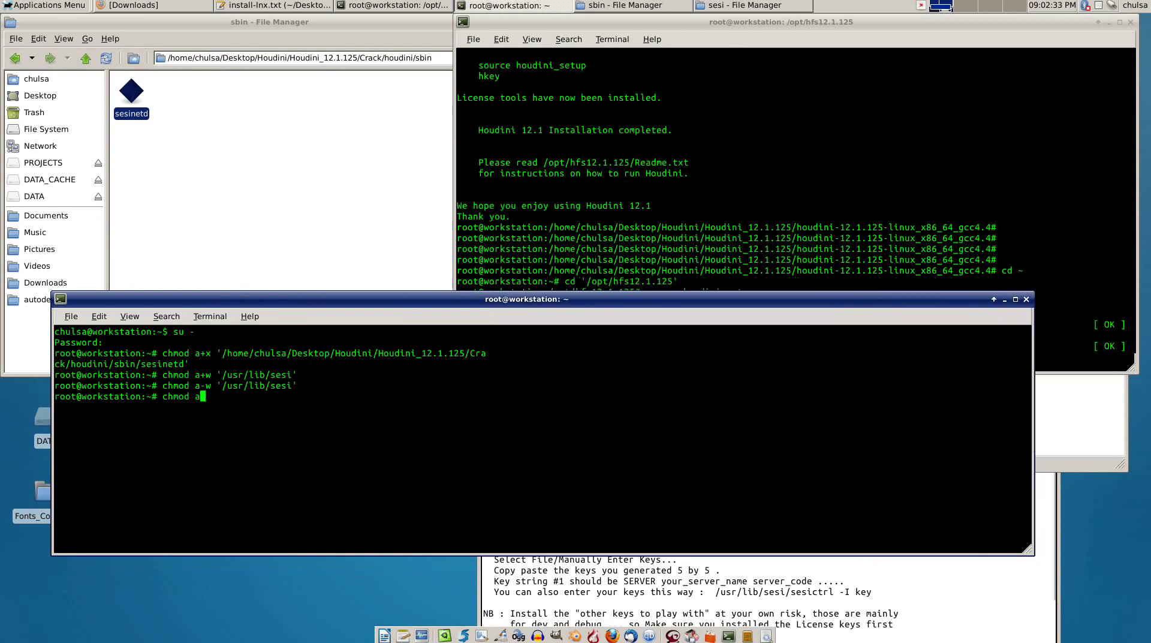
pyautogui.write('+x')
pyautogui.click(18, 58)
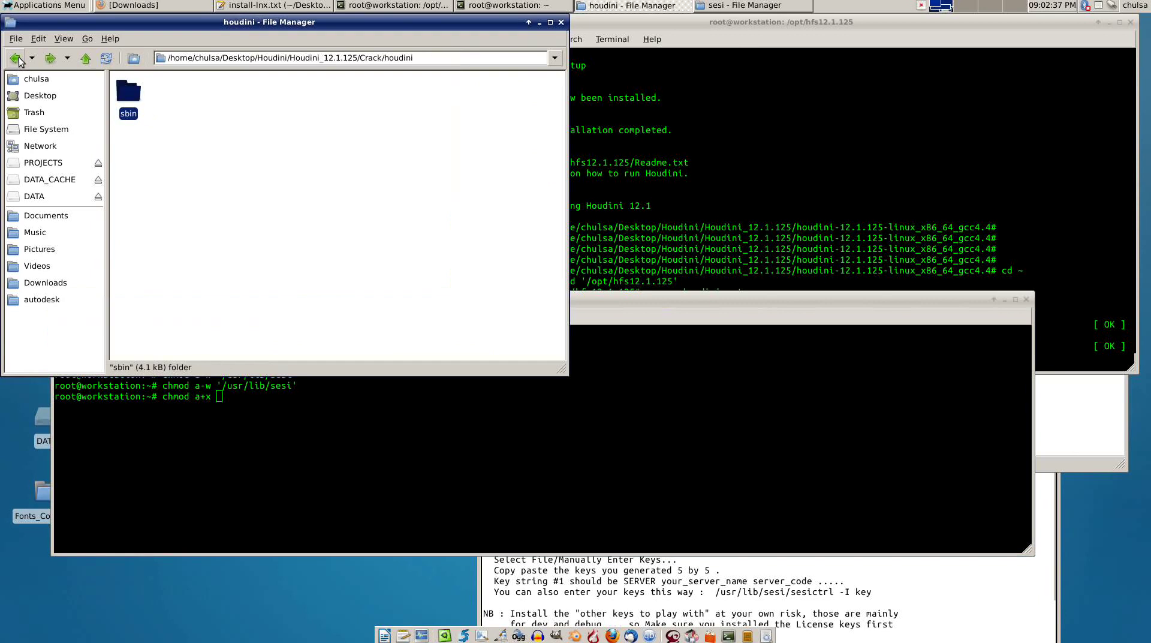
pyautogui.click(16, 57)
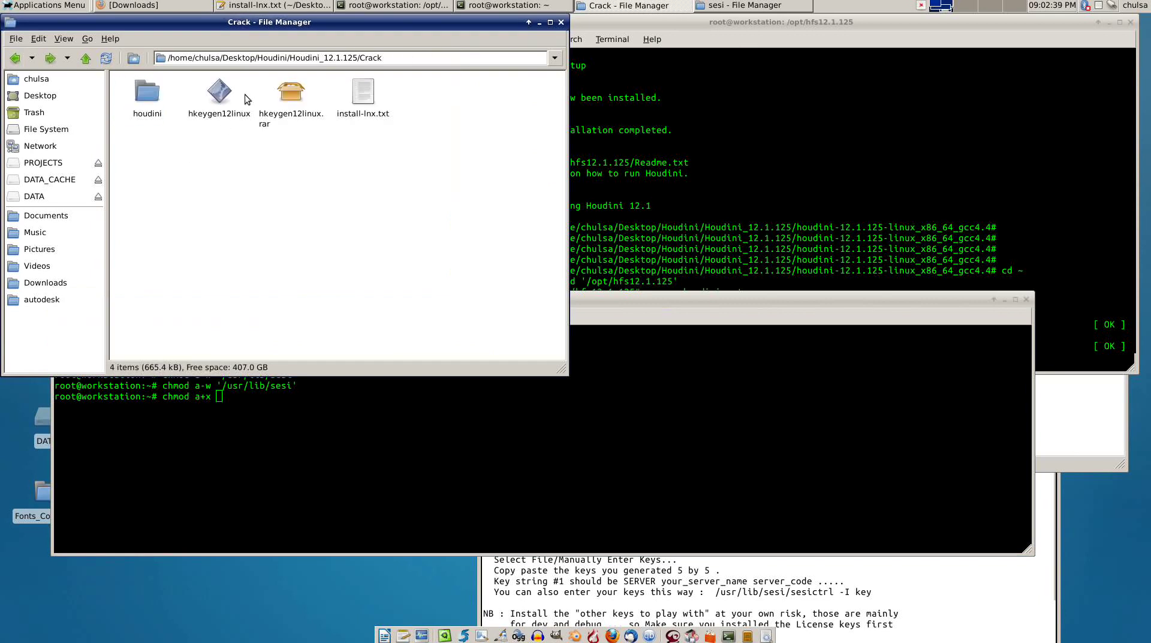
pyautogui.moveTo(219, 91); pyautogui.dragTo(336, 417)
pyautogui.press('Return')
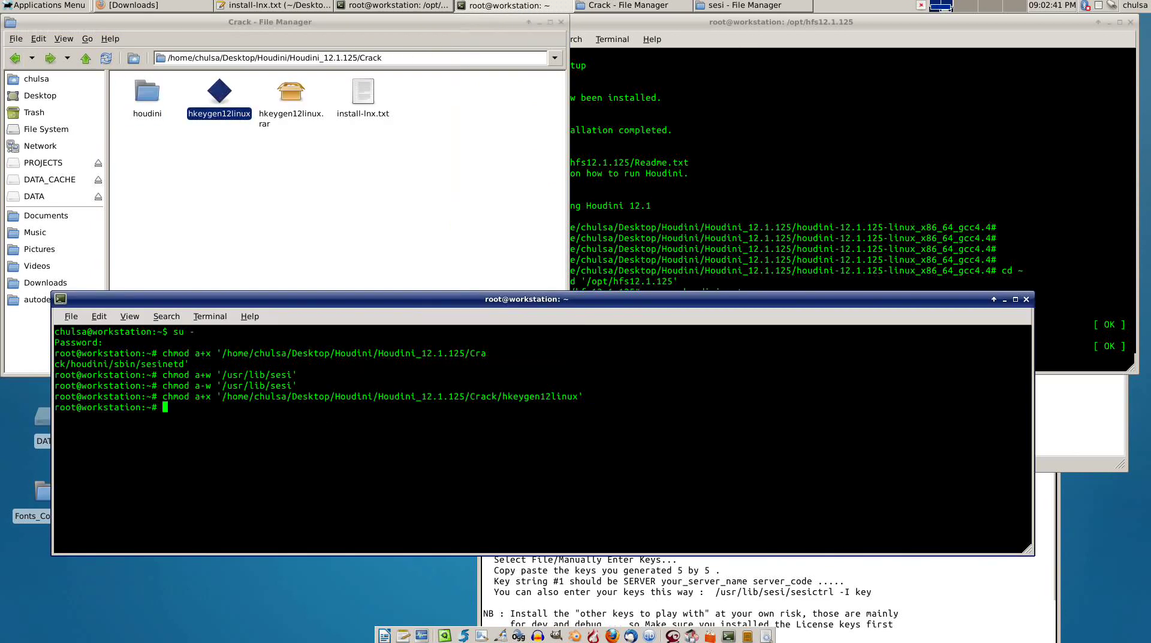
# Close the install-lnx.txt notes window and make the root terminal taller
pyautogui.click(831, 25)
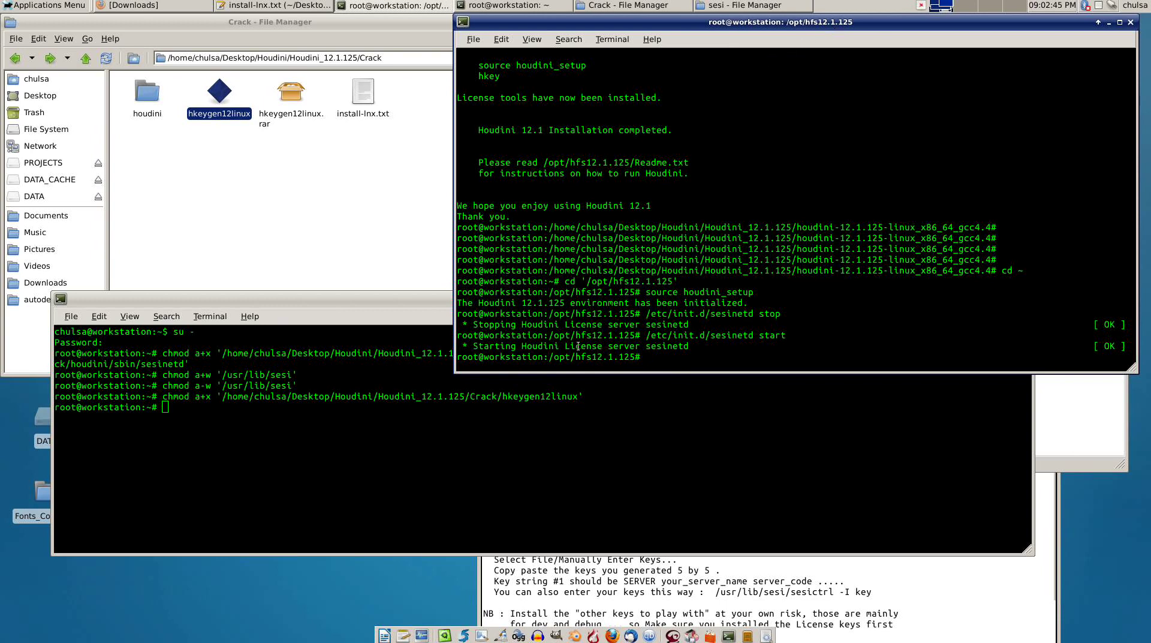
pyautogui.click(952, 588)
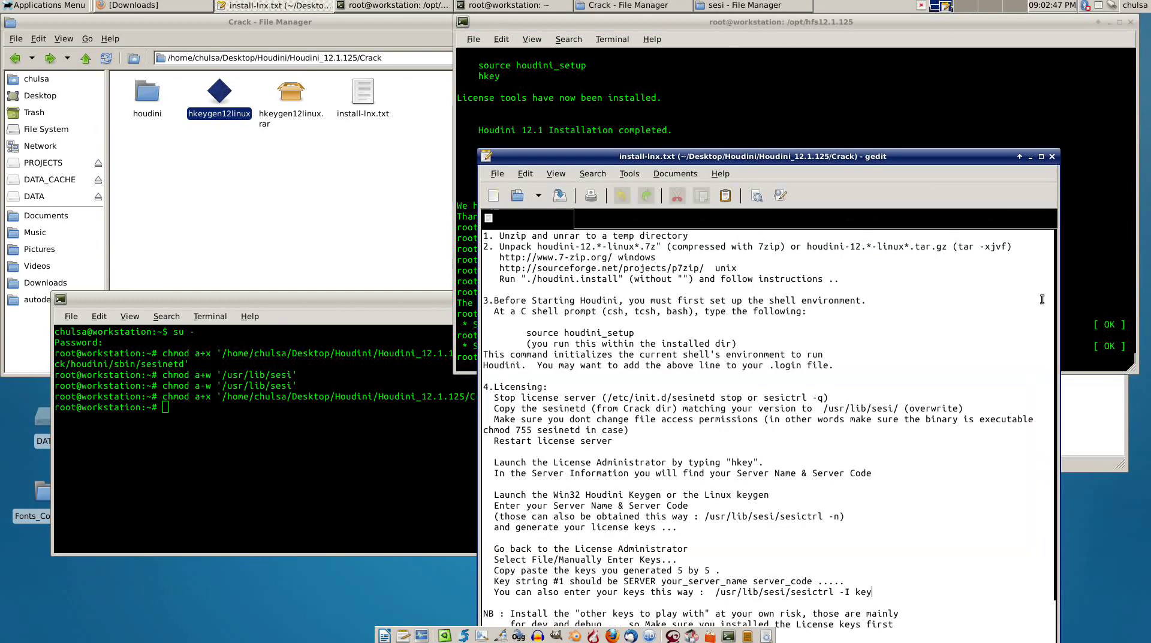
pyautogui.click(1052, 157)
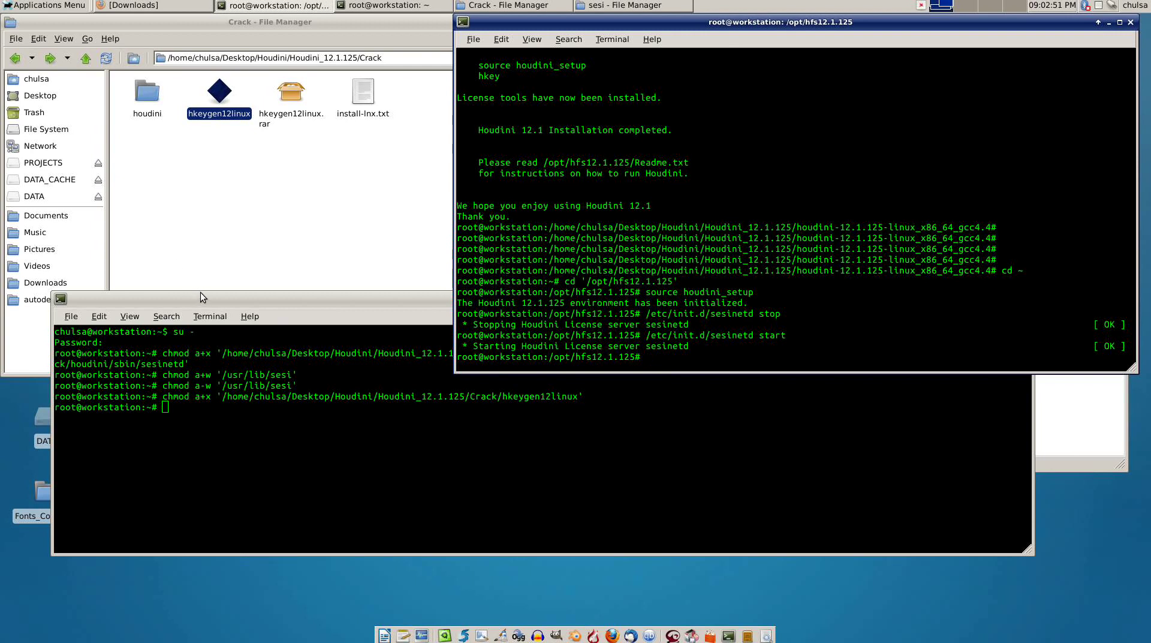
pyautogui.moveTo(201, 293); pyautogui.dragTo(206, 191)
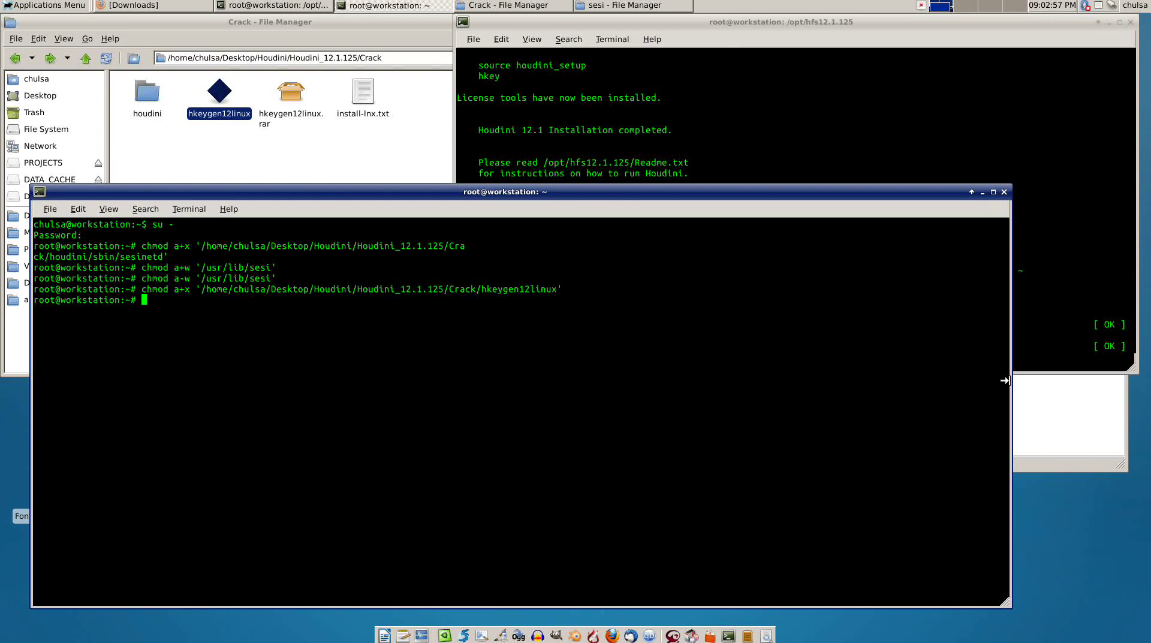
# Launch License Administrator and view Server Information: running, code 5b82d4f4, no valid SERVER key
pyautogui.moveTo(1011, 381); pyautogui.dragTo(1068, 384)
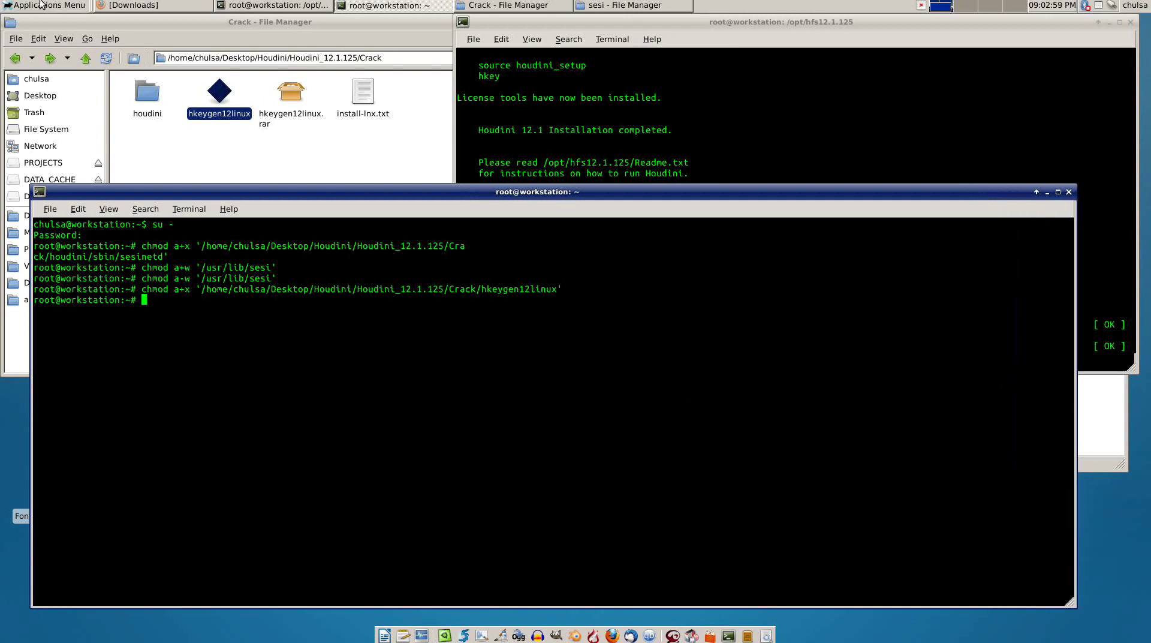
pyautogui.click(78, 9)
pyautogui.moveTo(40, 198)
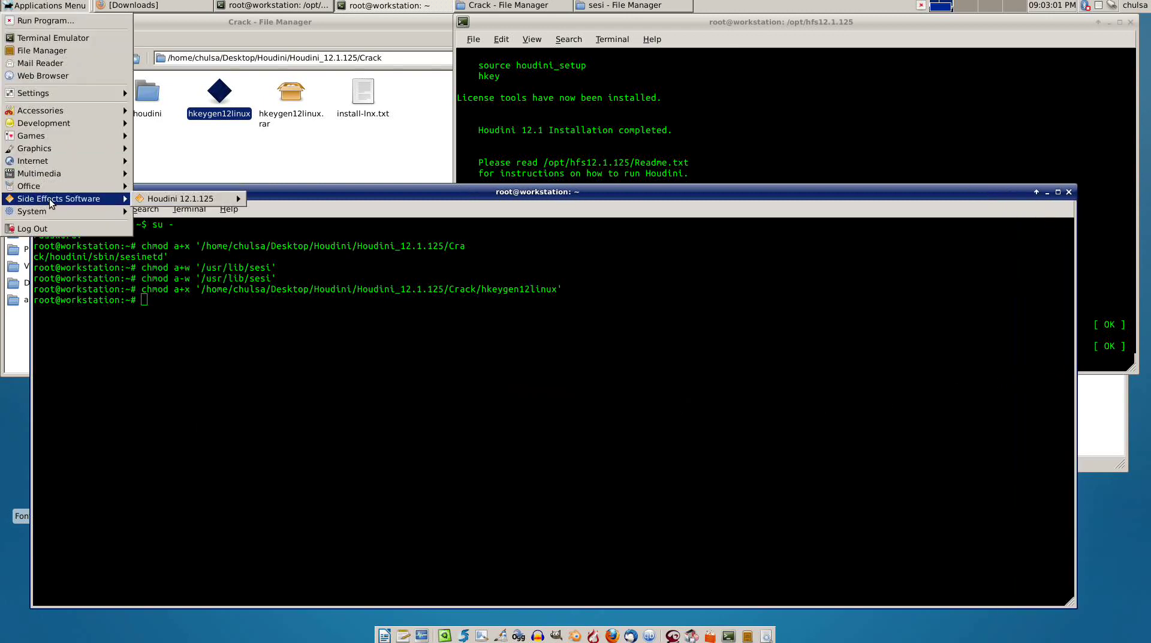
pyautogui.moveTo(198, 198)
pyautogui.moveTo(249, 199)
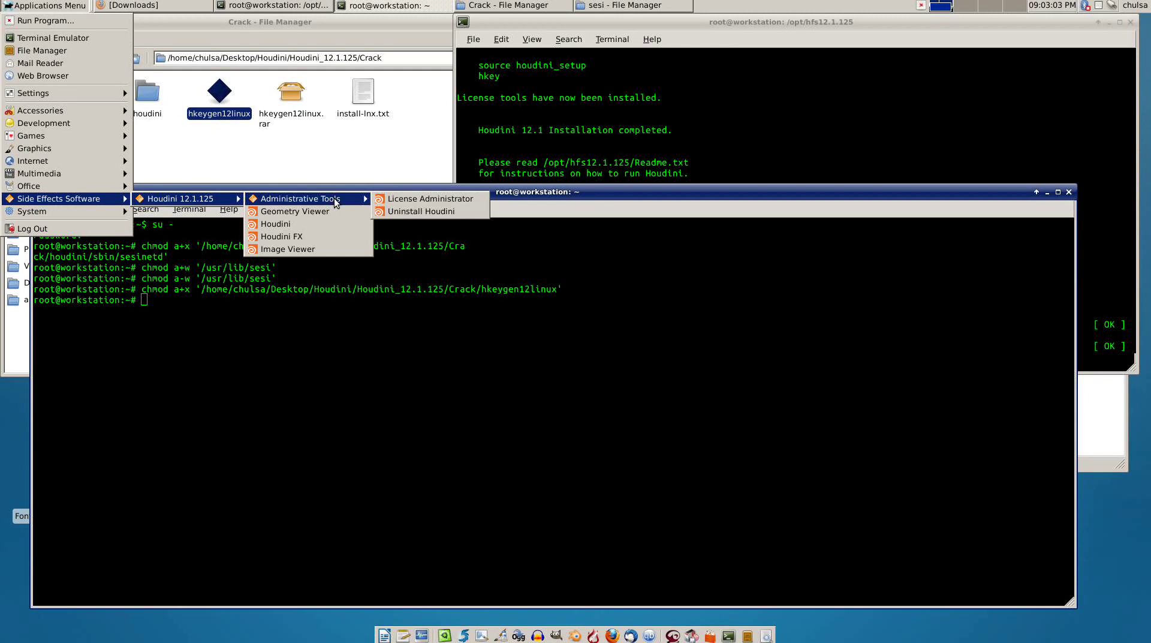
pyautogui.click(437, 198)
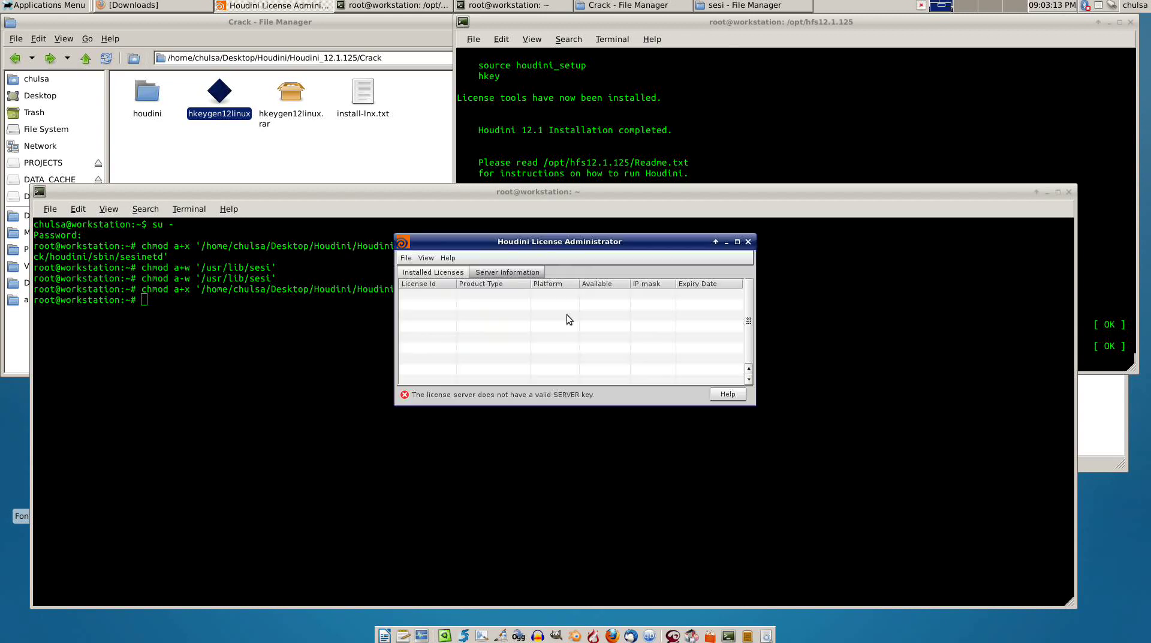
pyautogui.moveTo(620, 242); pyautogui.dragTo(790, 73)
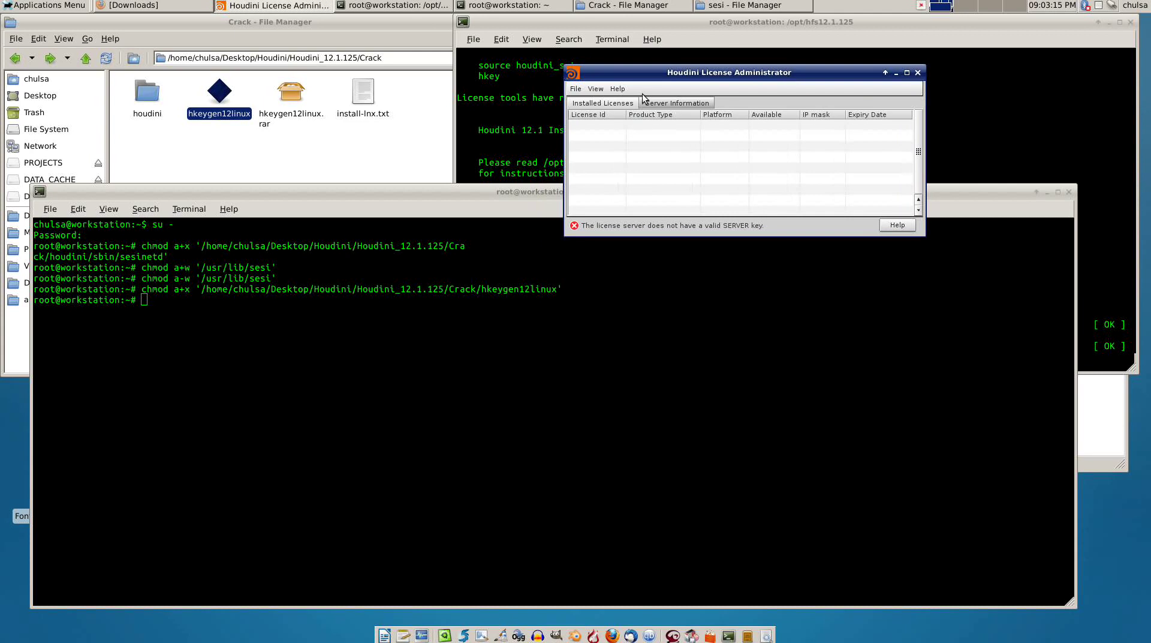
pyautogui.click(678, 103)
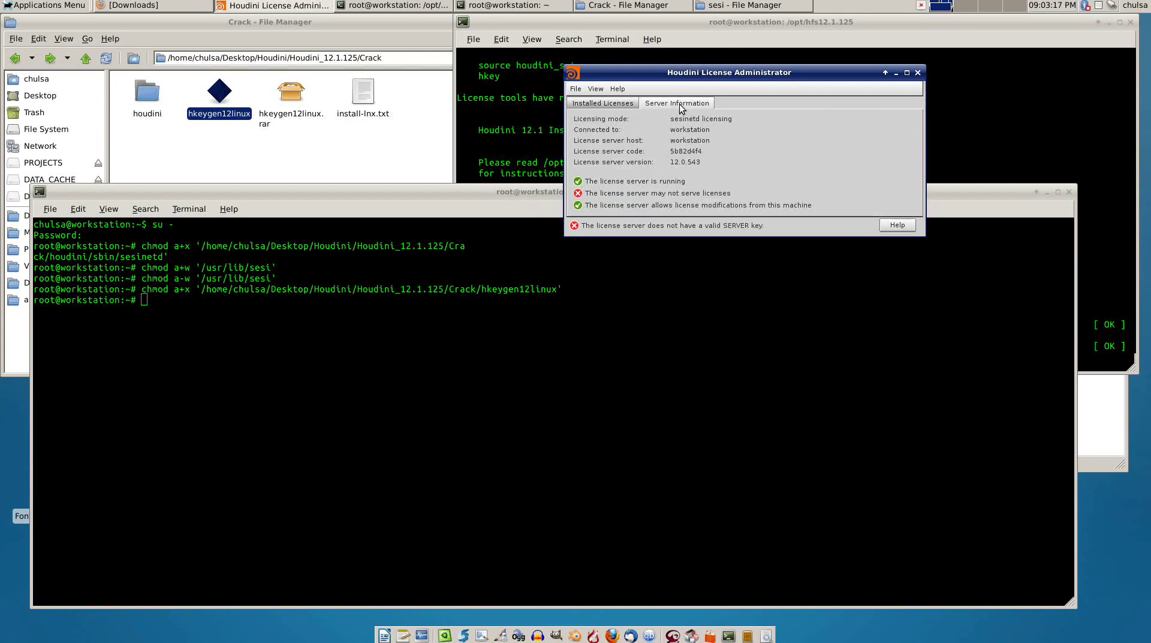
pyautogui.moveTo(705, 74); pyautogui.dragTo(980, 199)
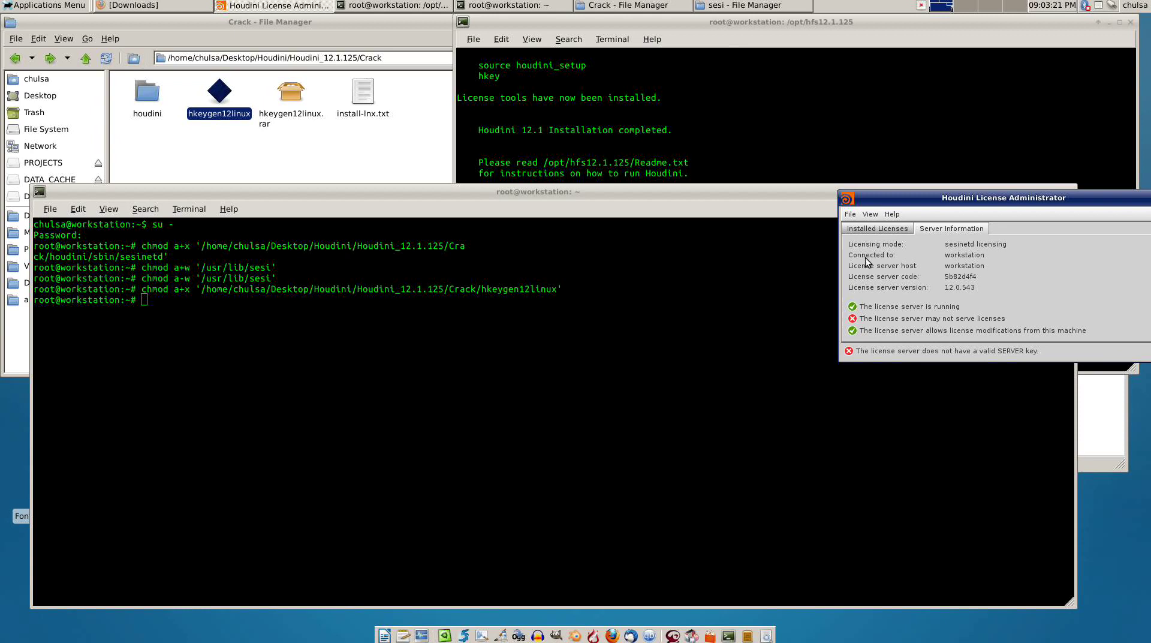
# Run hkeygen12linux in the root terminal and give workstation as the server name
pyautogui.click(415, 312)
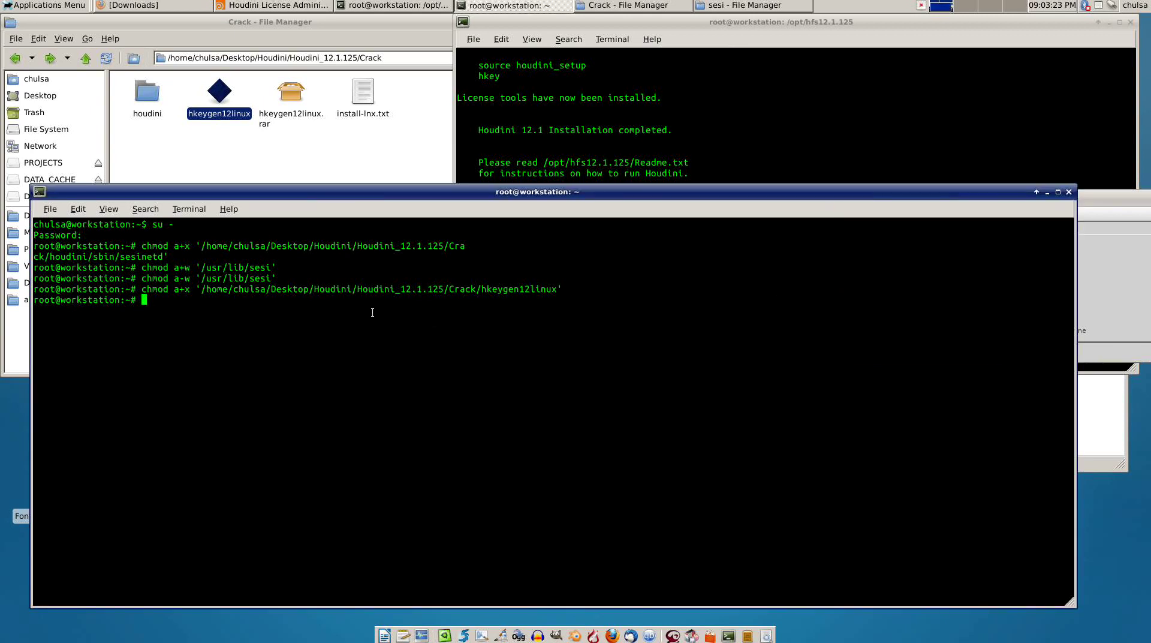
pyautogui.write('workstation')
pyautogui.press('Return')
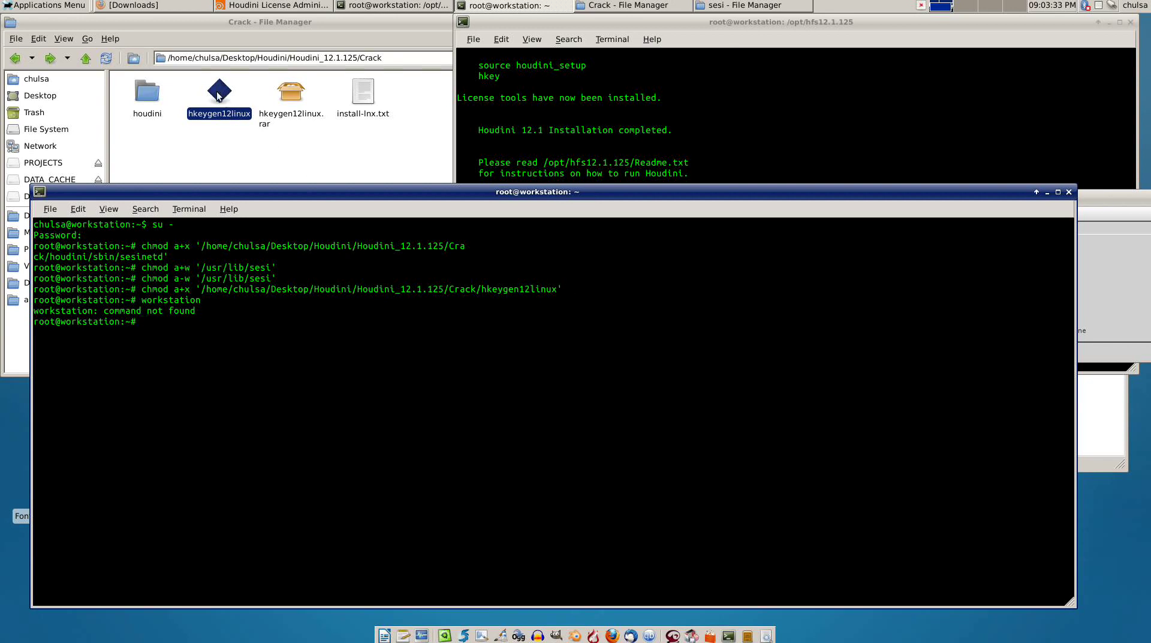
pyautogui.moveTo(221, 95); pyautogui.dragTo(270, 437)
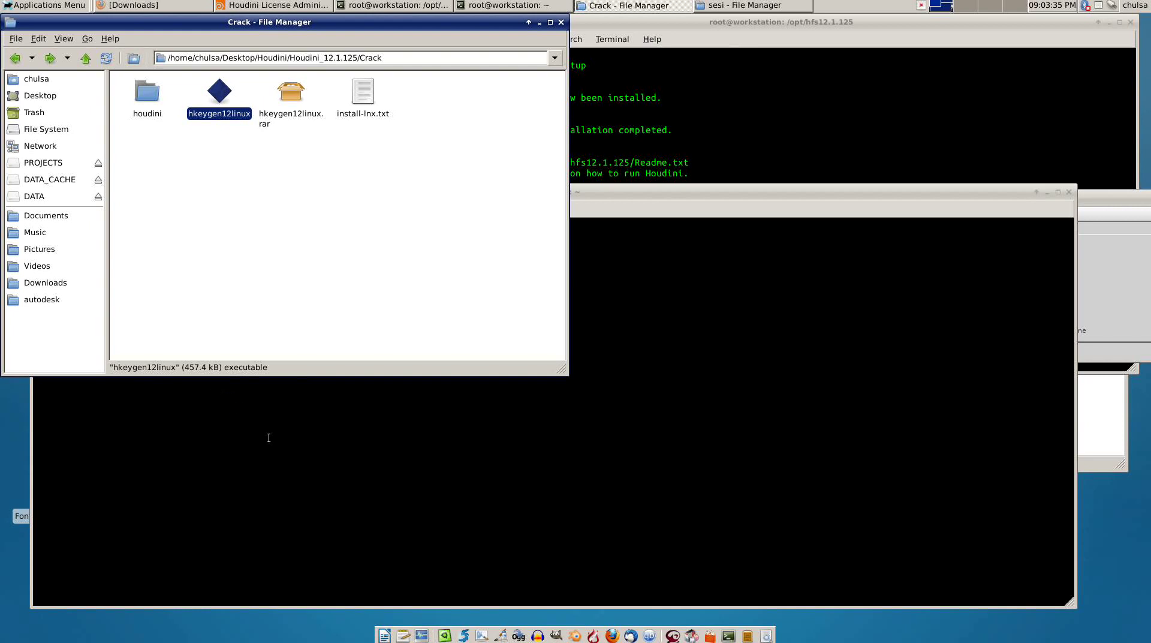
pyautogui.click(269, 437)
pyautogui.press('Return')
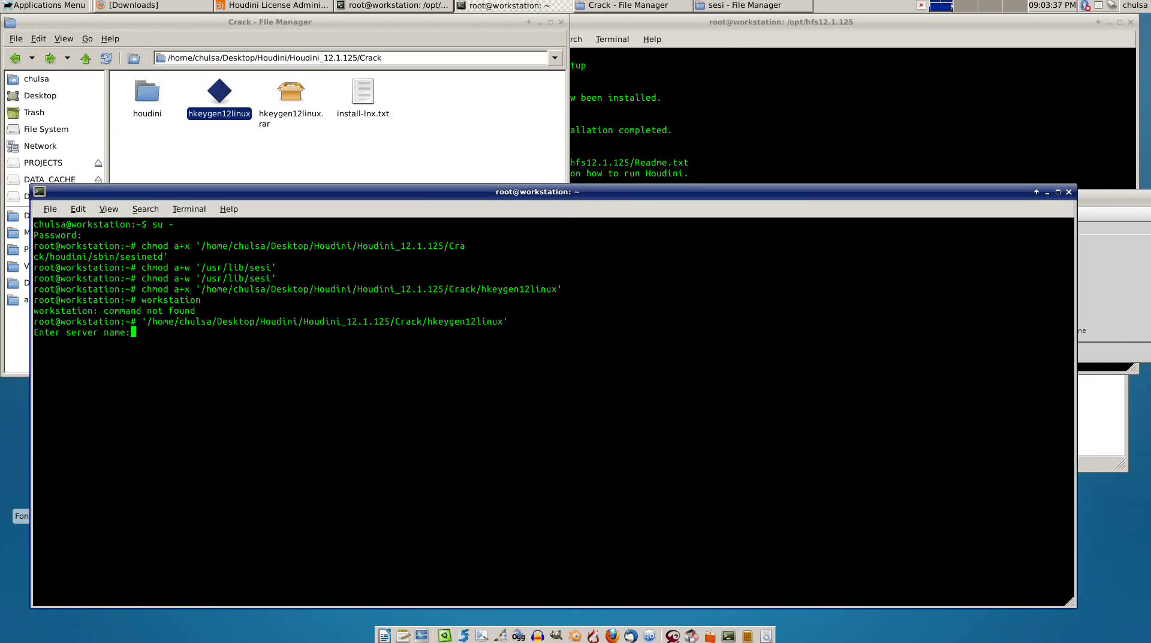
pyautogui.write('workstation')
pyautogui.press('Return')
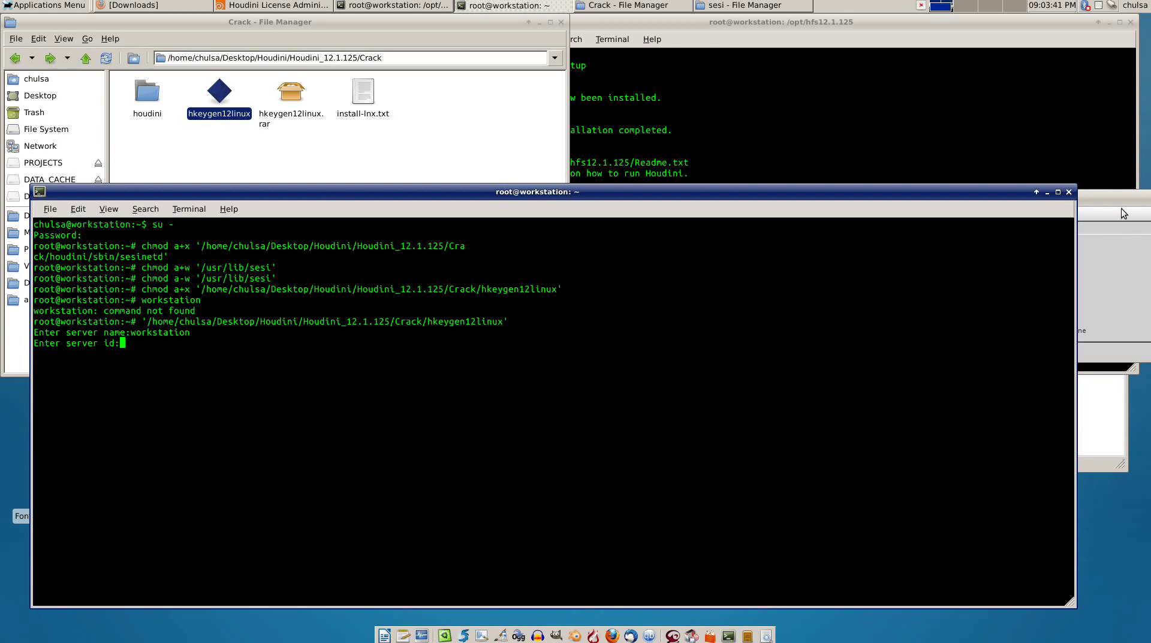
# Enter server id 5b82d4f4 to generate the SERVER and LICENSE lines, then select the SERVER line
pyautogui.moveTo(1120, 204); pyautogui.dragTo(1116, 193)
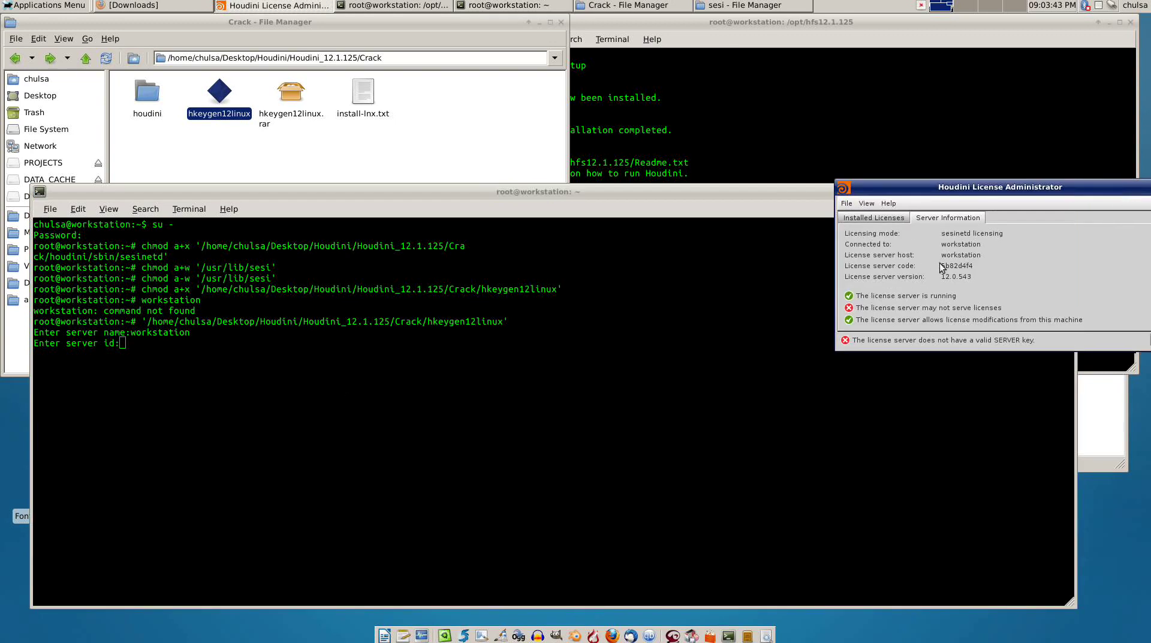
pyautogui.moveTo(963, 187); pyautogui.dragTo(936, 104)
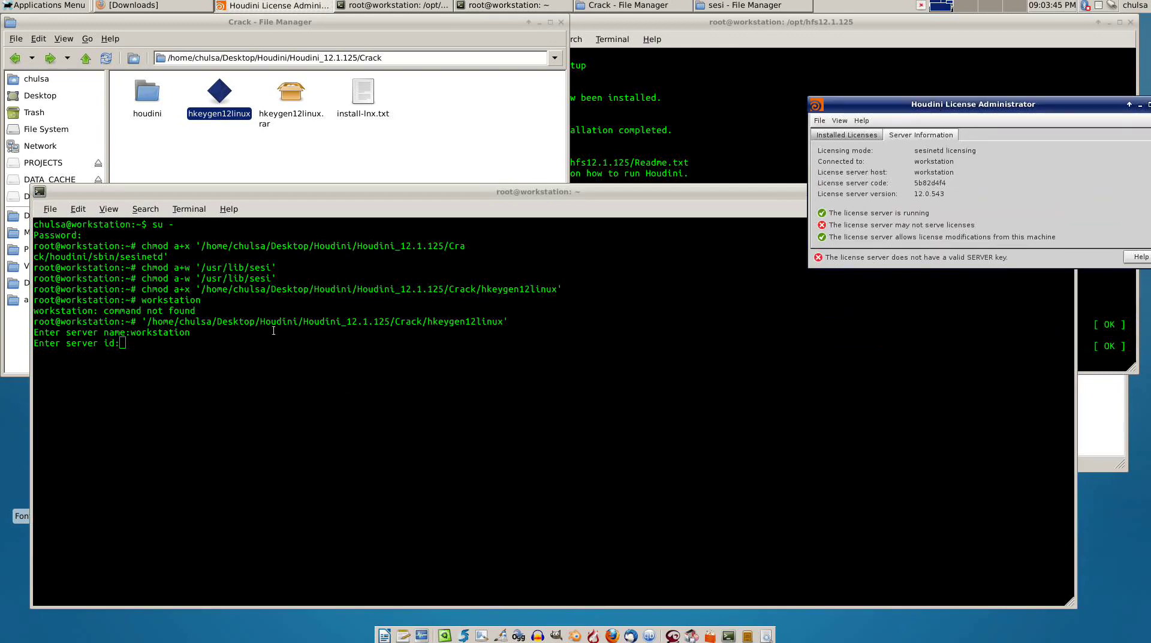
pyautogui.click(193, 350)
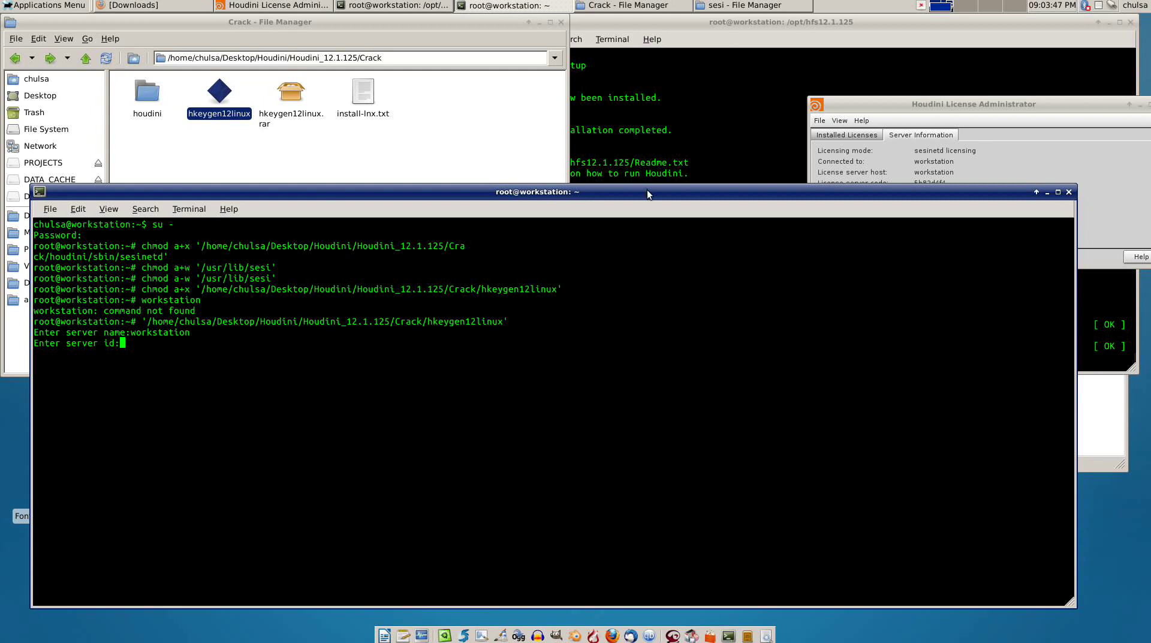
pyautogui.moveTo(647, 189); pyautogui.dragTo(669, 226)
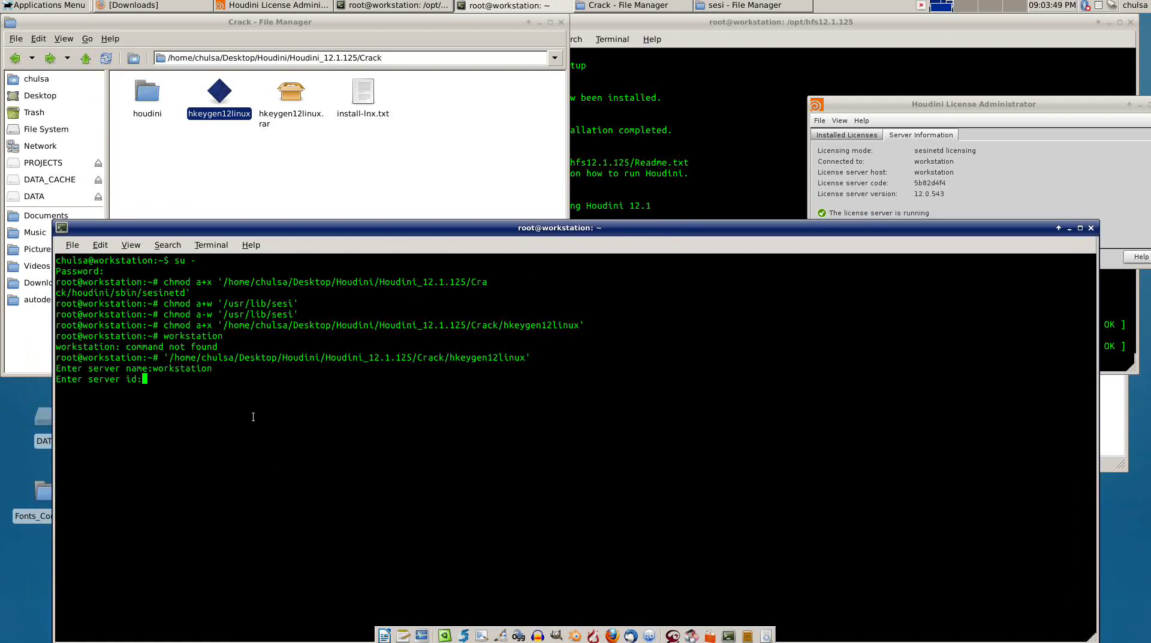
pyautogui.write('5b82d4f4')
pyautogui.press('Return')
pyautogui.moveTo(336, 227); pyautogui.dragTo(359, 177)
pyautogui.moveTo(481, 316); pyautogui.dragTo(80, 317)
# Copy the SERVER key line and paste it into the first field of File > Manually Enter Keys
pyautogui.rightClick(103, 319)
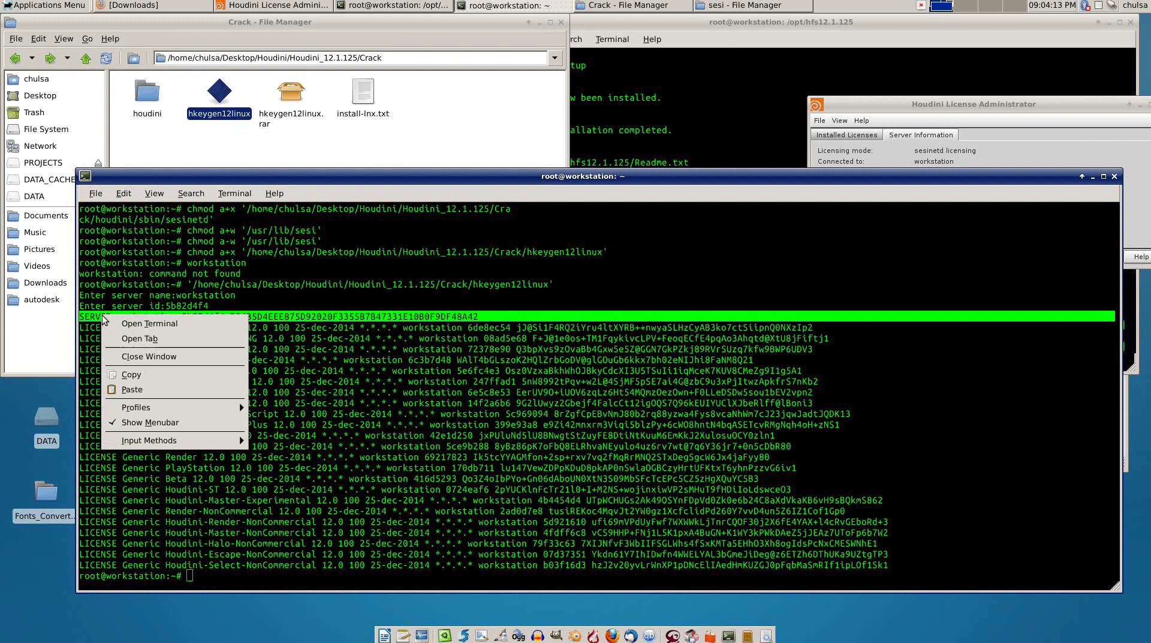
pyautogui.click(131, 374)
pyautogui.moveTo(862, 103); pyautogui.dragTo(697, 72)
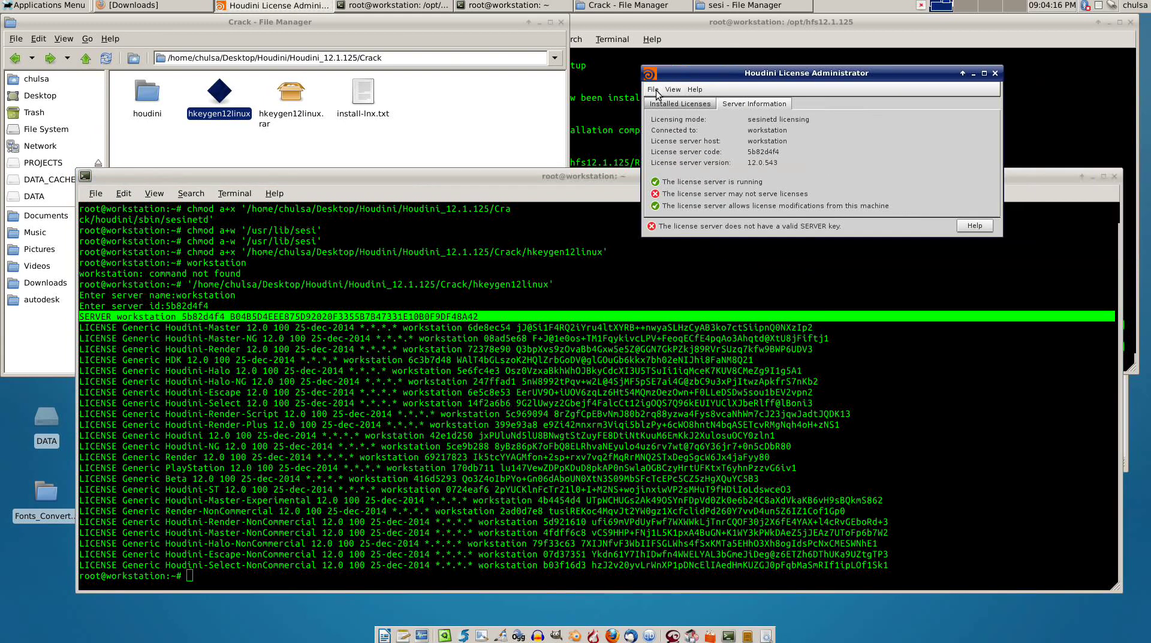
pyautogui.click(654, 89)
pyautogui.click(677, 112)
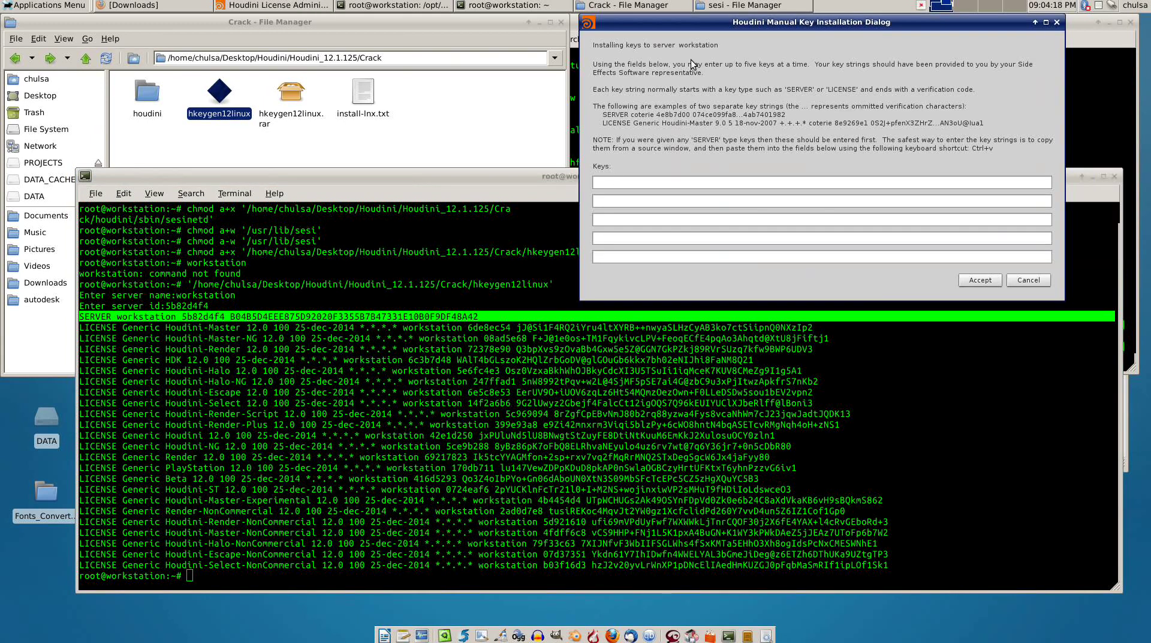
pyautogui.click(967, 366)
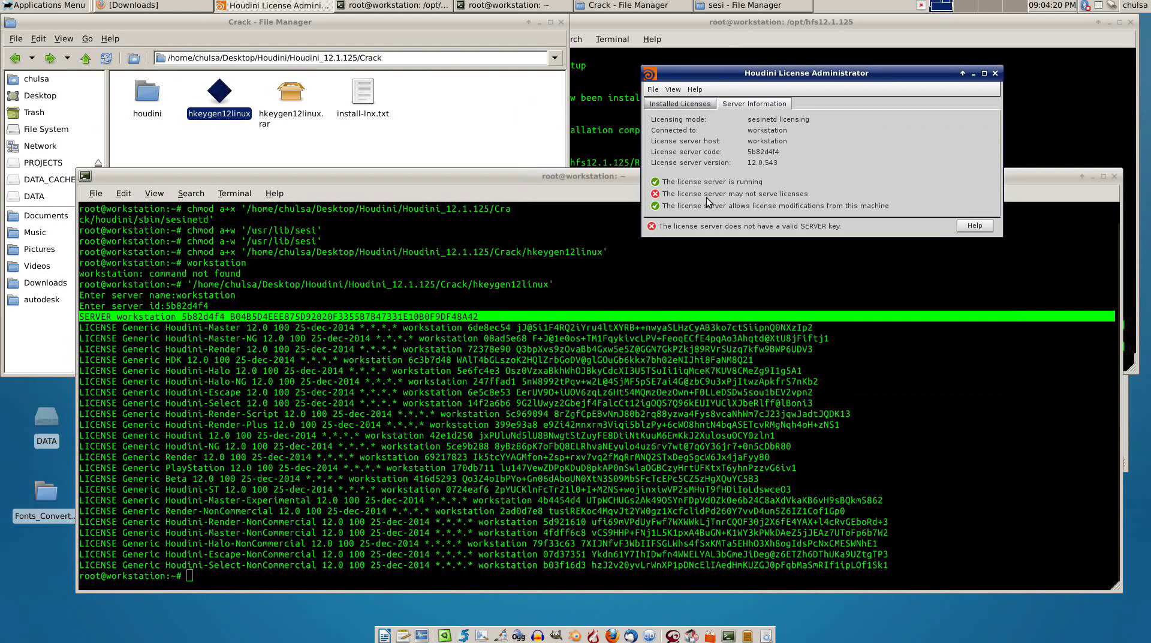
pyautogui.click(654, 89)
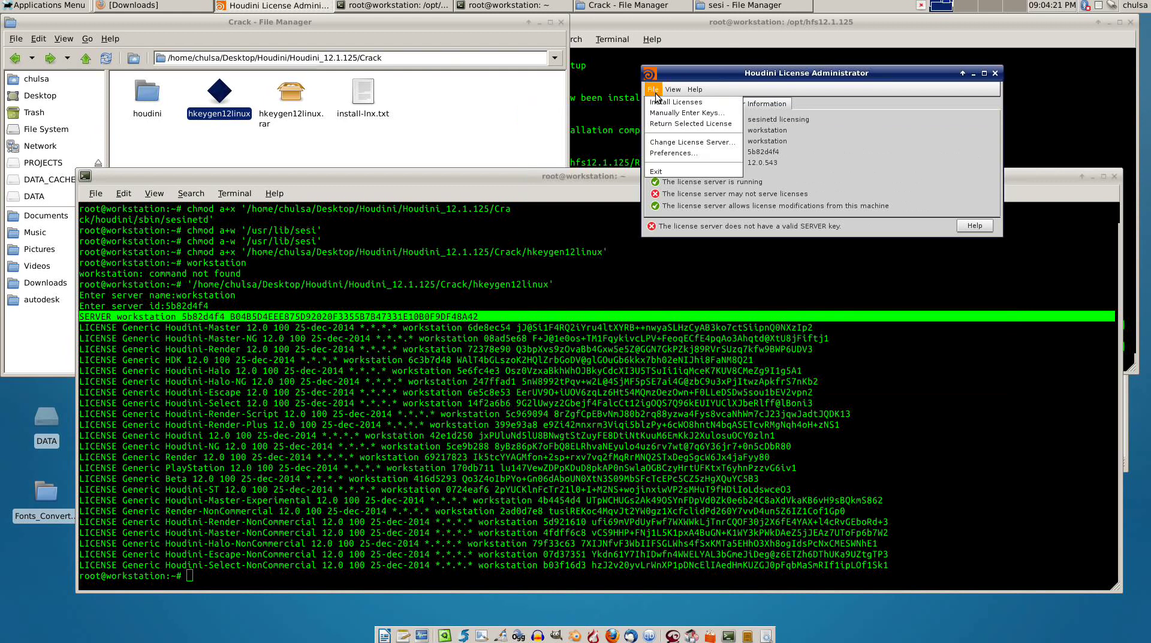
pyautogui.click(679, 114)
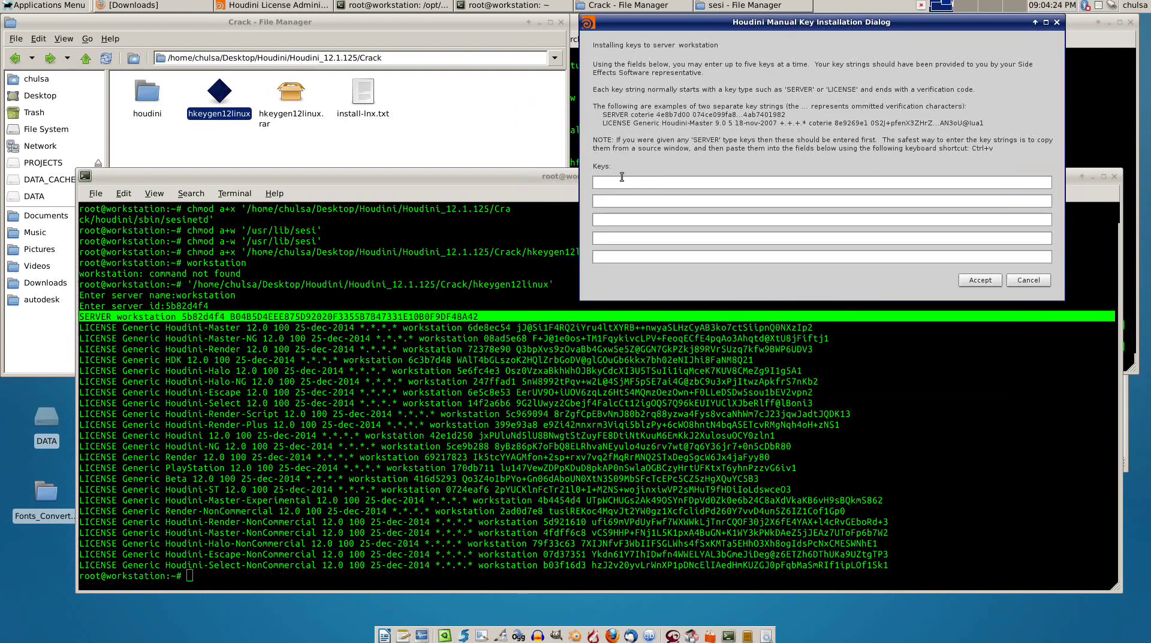
pyautogui.click(616, 184)
pyautogui.hotkey('ctrl', 'v')
# Copy the first LICENSE line from the generator output and focus the second Keys field
pyautogui.click(504, 359)
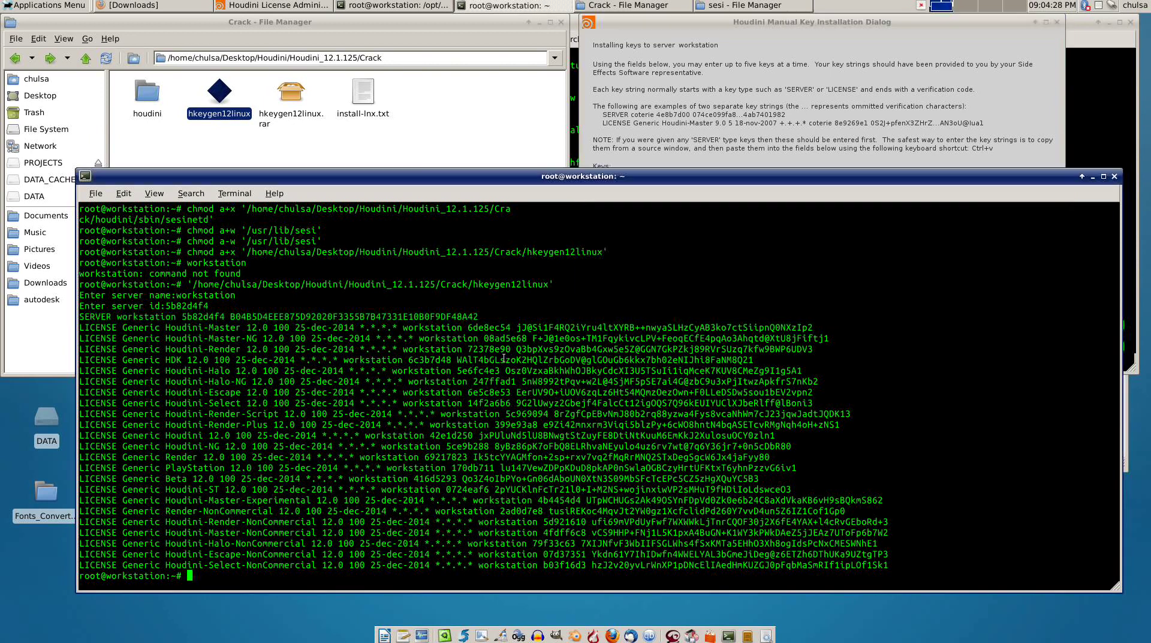
pyautogui.moveTo(813, 328); pyautogui.dragTo(79, 327)
pyautogui.rightClick(90, 327)
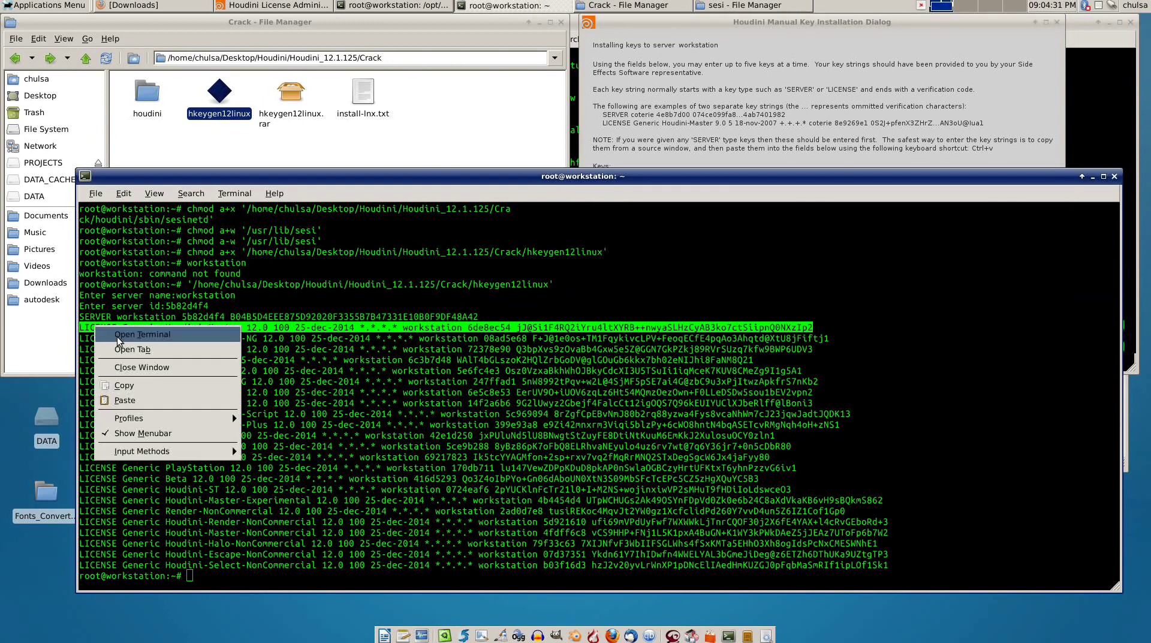
pyautogui.click(131, 388)
pyautogui.click(699, 34)
pyautogui.click(657, 200)
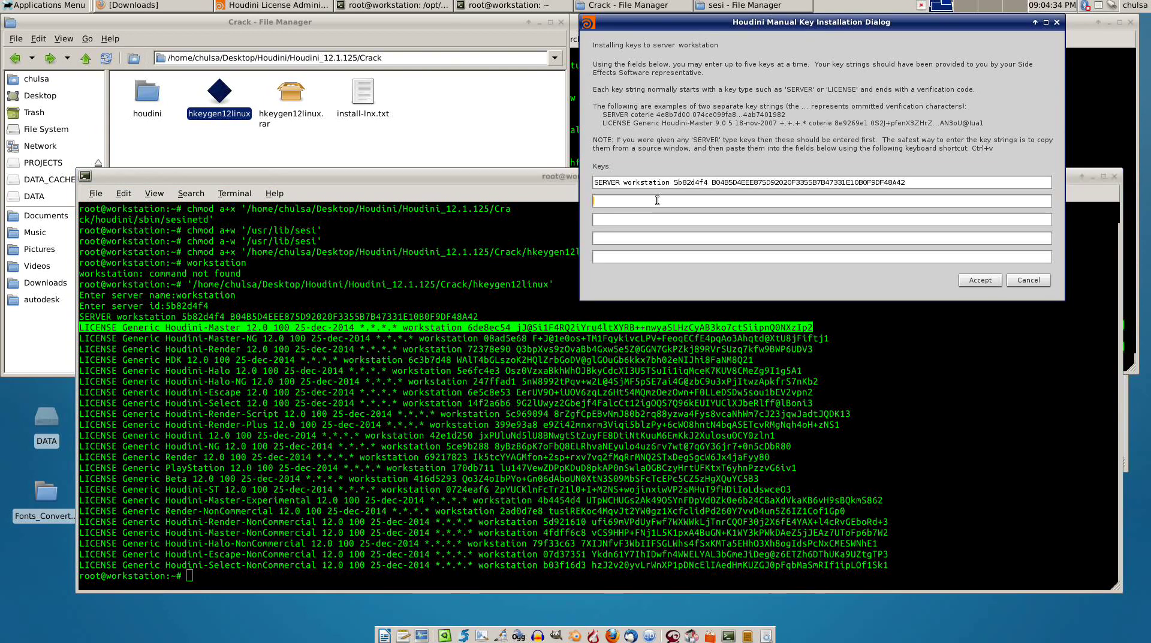
# Paste the first LICENSE line into the second field and the Houdini-Master-NG line into the third
pyautogui.hotkey('ctrl', 'v')
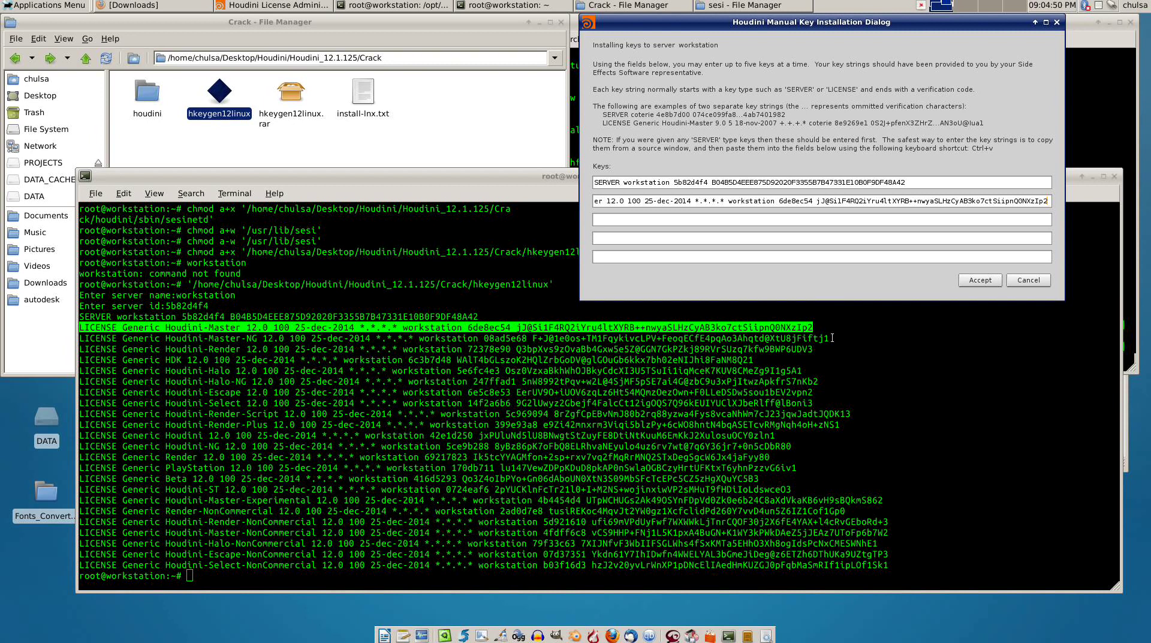
pyautogui.moveTo(833, 339); pyautogui.dragTo(80, 339)
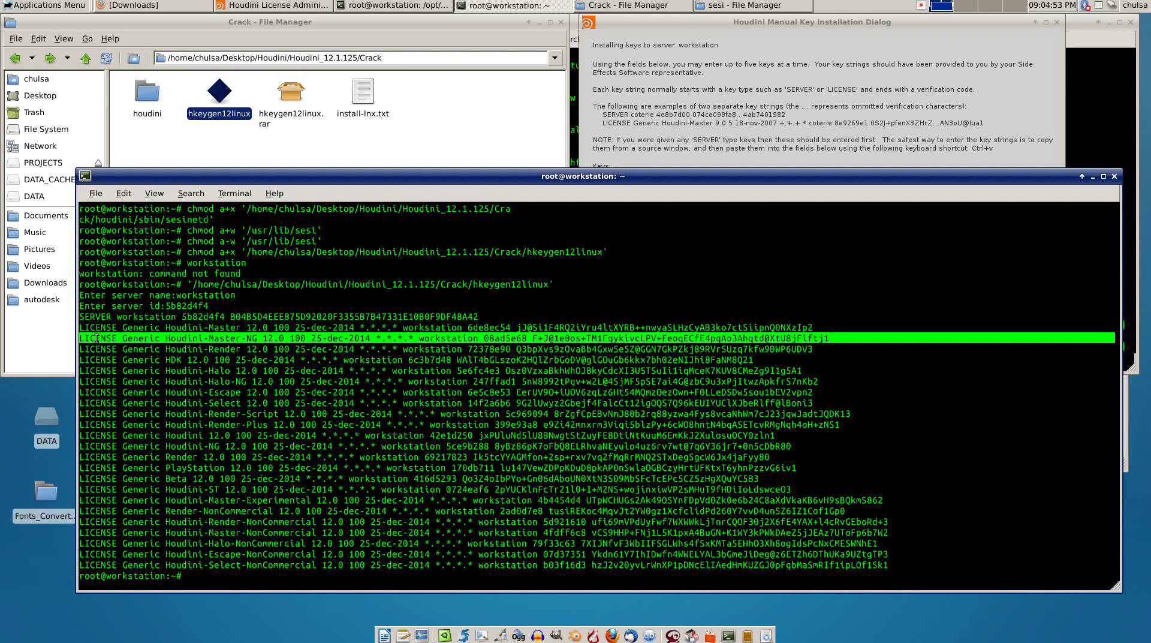
pyautogui.rightClick(96, 338)
pyautogui.click(129, 396)
pyautogui.click(632, 167)
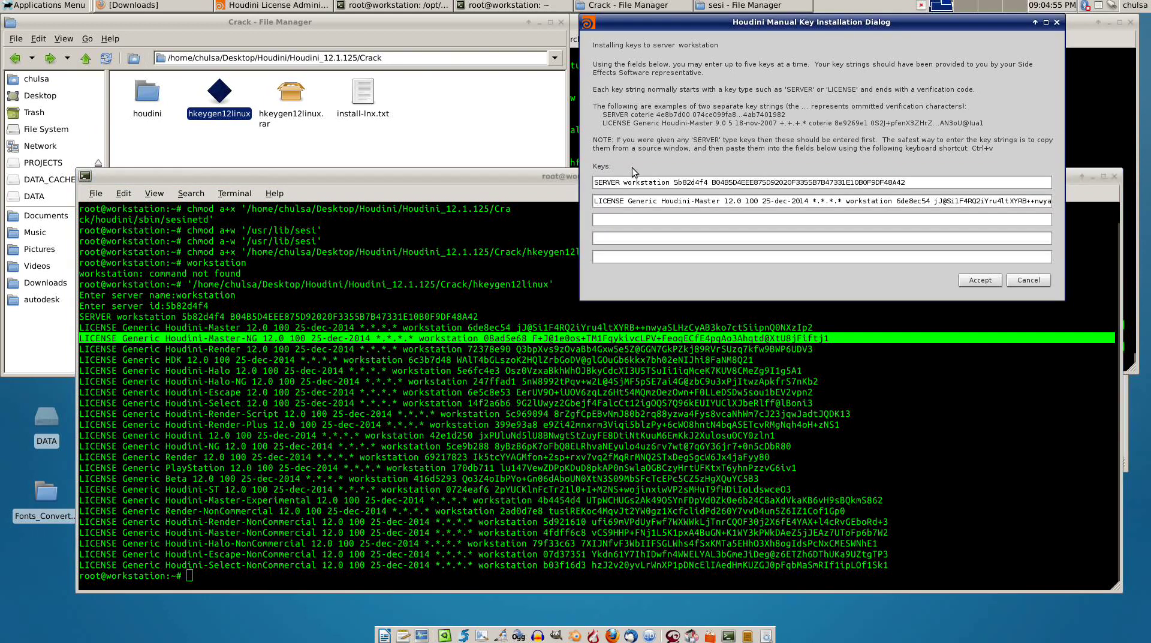
pyautogui.hotkey('ctrl', 'v')
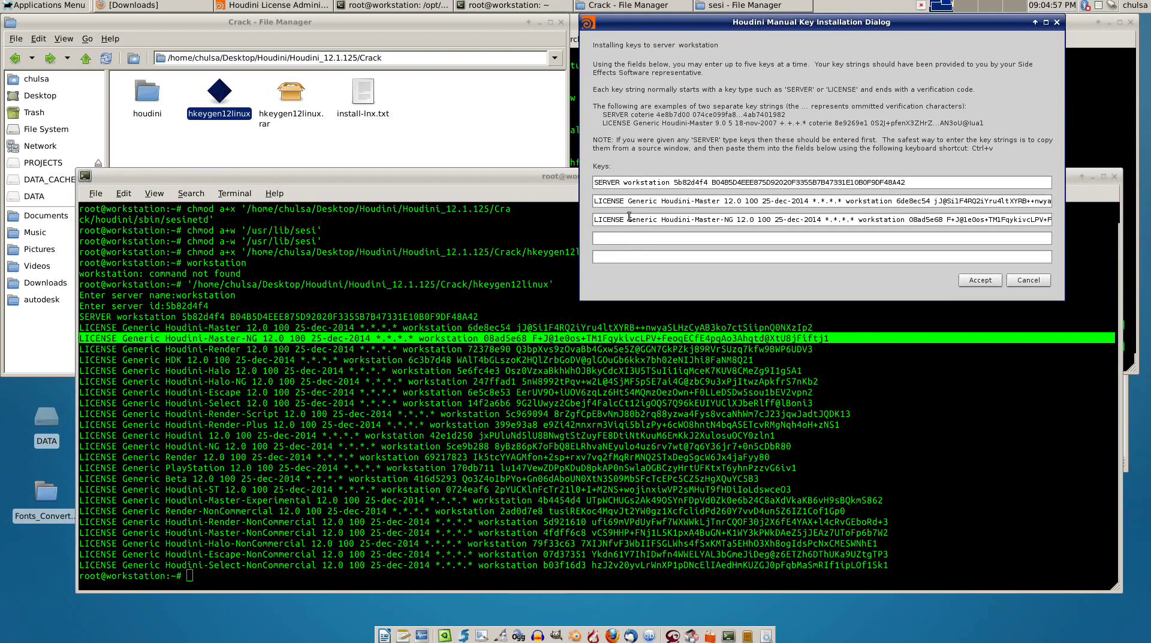
# Copy the Houdini-Render license line into the fourth key field
pyautogui.moveTo(816, 349); pyautogui.dragTo(375, 348)
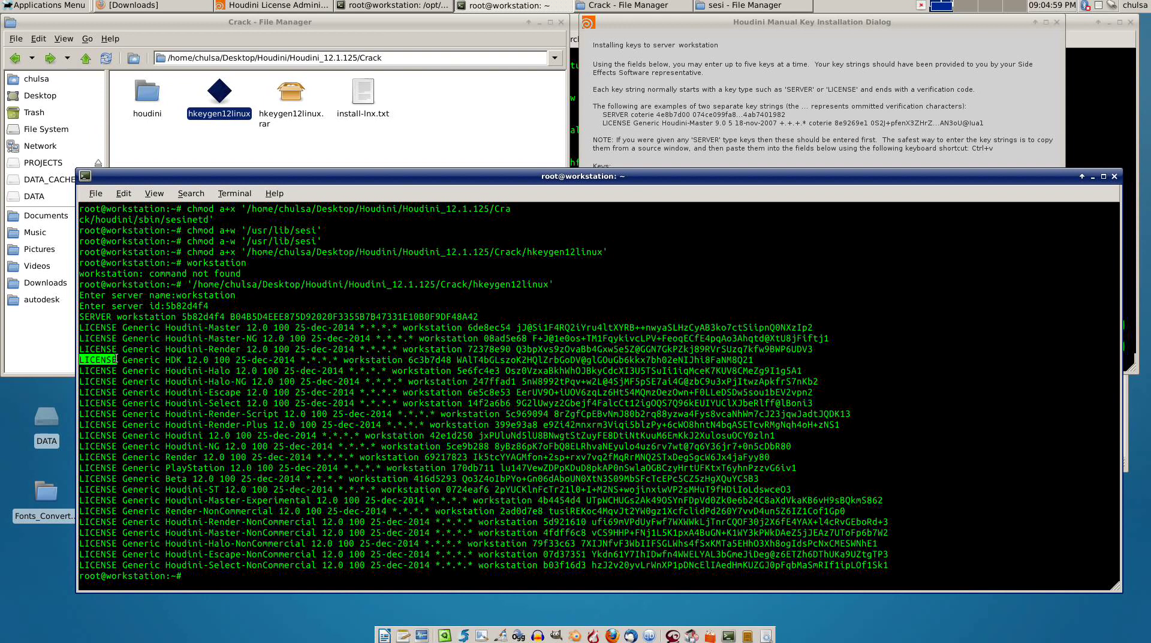
pyautogui.tripleClick(84, 349)
pyautogui.rightClick(93, 348)
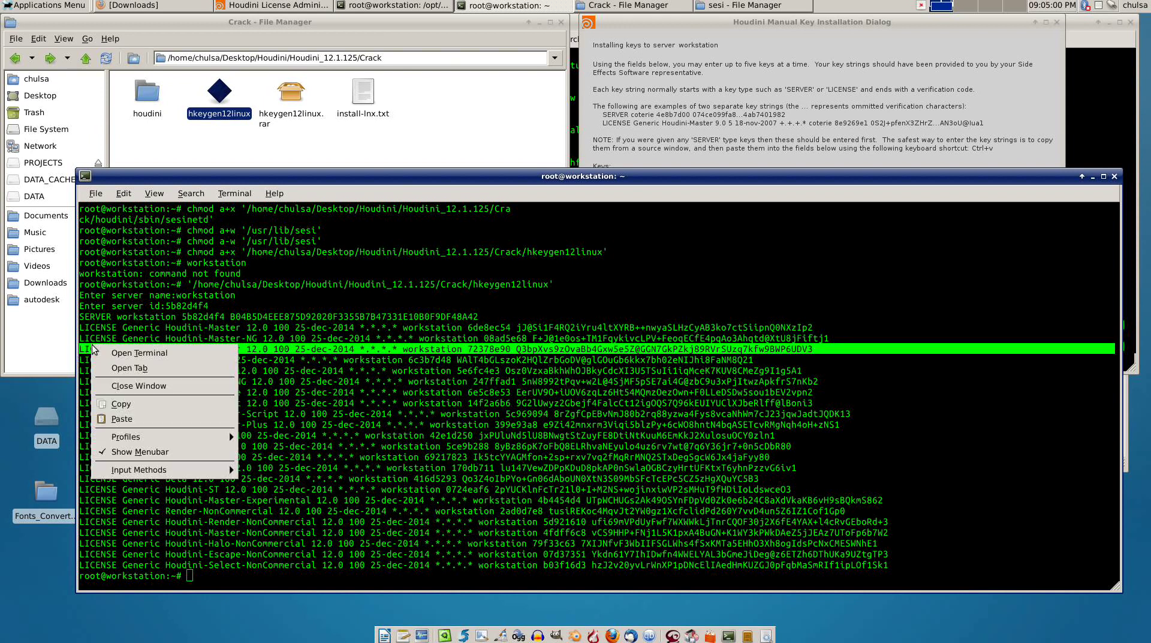
pyautogui.click(128, 401)
pyautogui.click(613, 240)
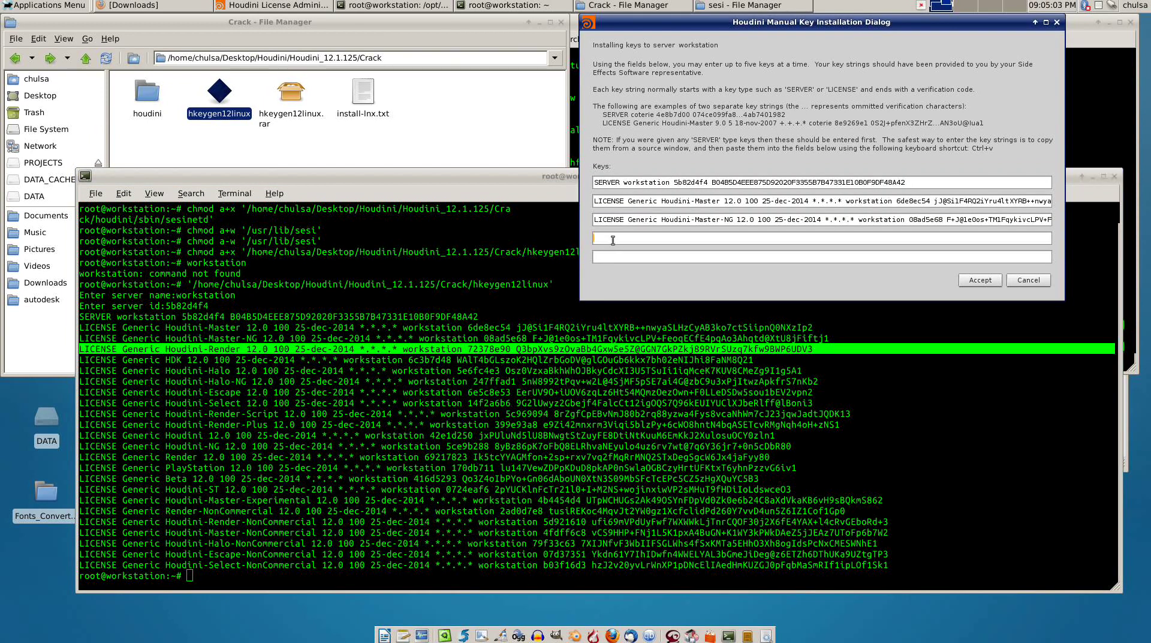
pyautogui.hotkey('ctrl', 'v')
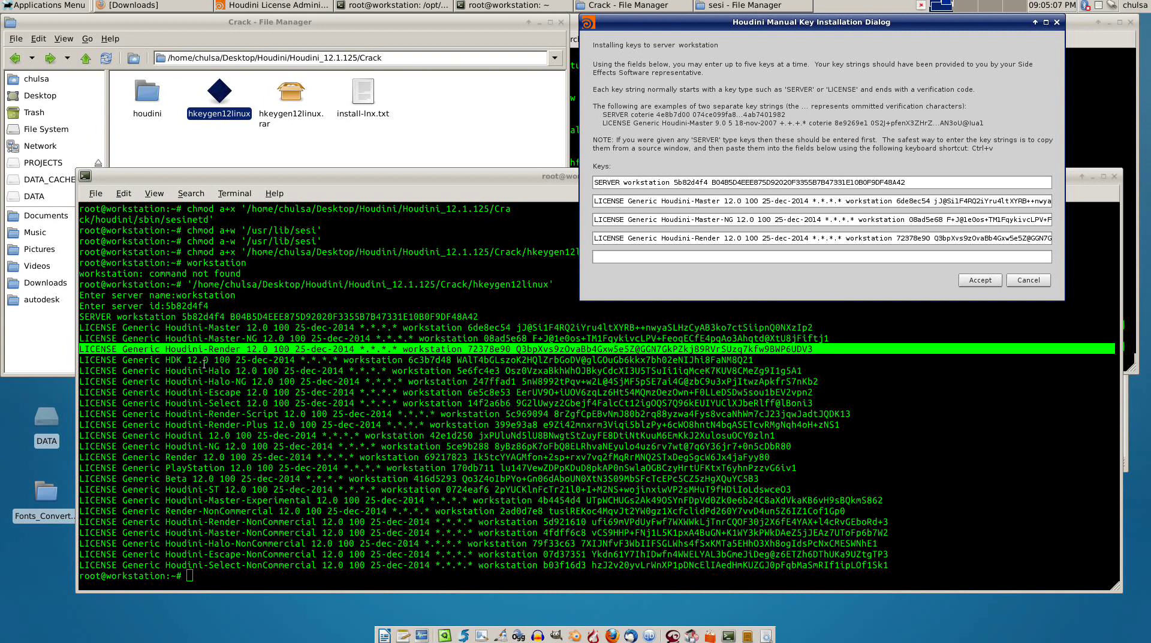
# Copy the HDK license line into the fifth key field
pyautogui.click(756, 363)
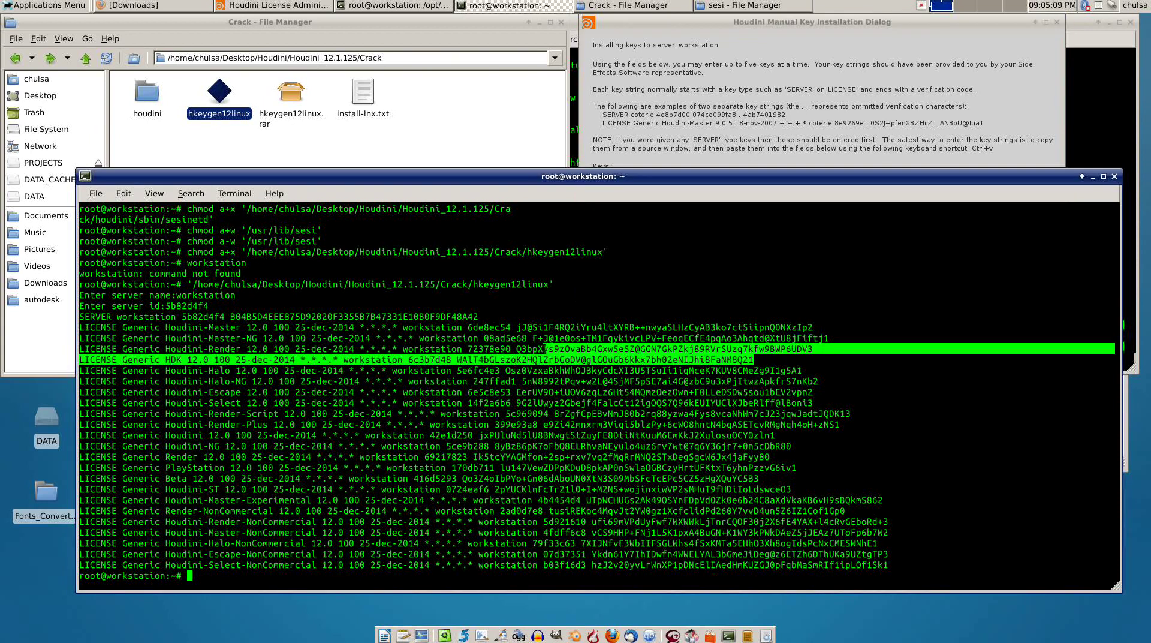
pyautogui.moveTo(755, 360); pyautogui.dragTo(77, 360)
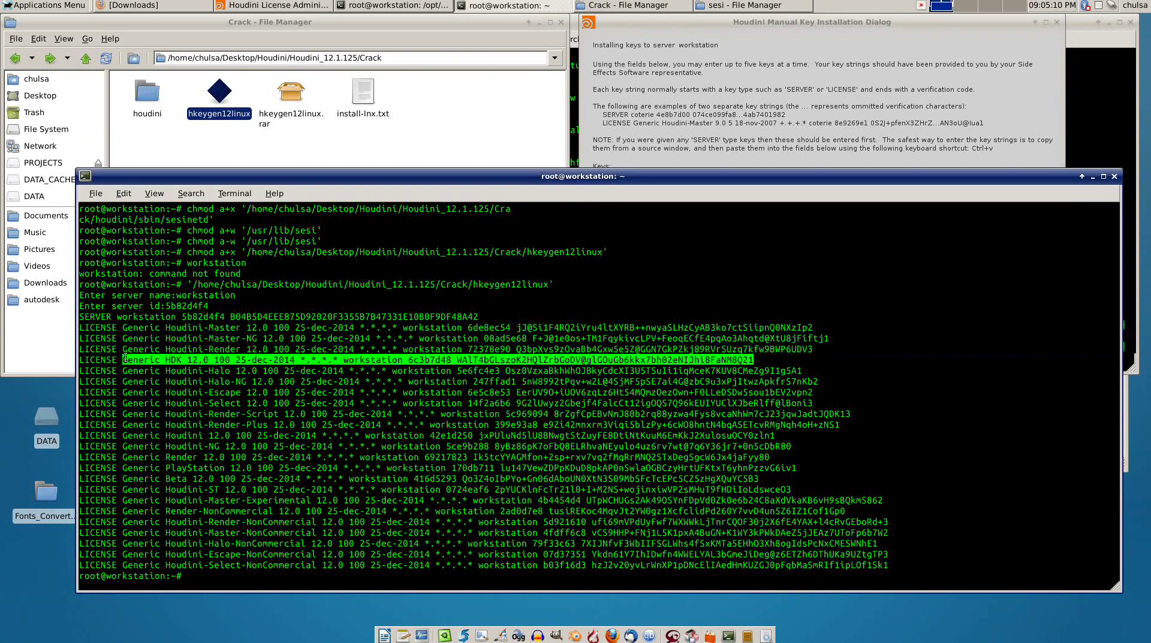
pyautogui.rightClick(92, 359)
pyautogui.click(129, 419)
pyautogui.click(646, 82)
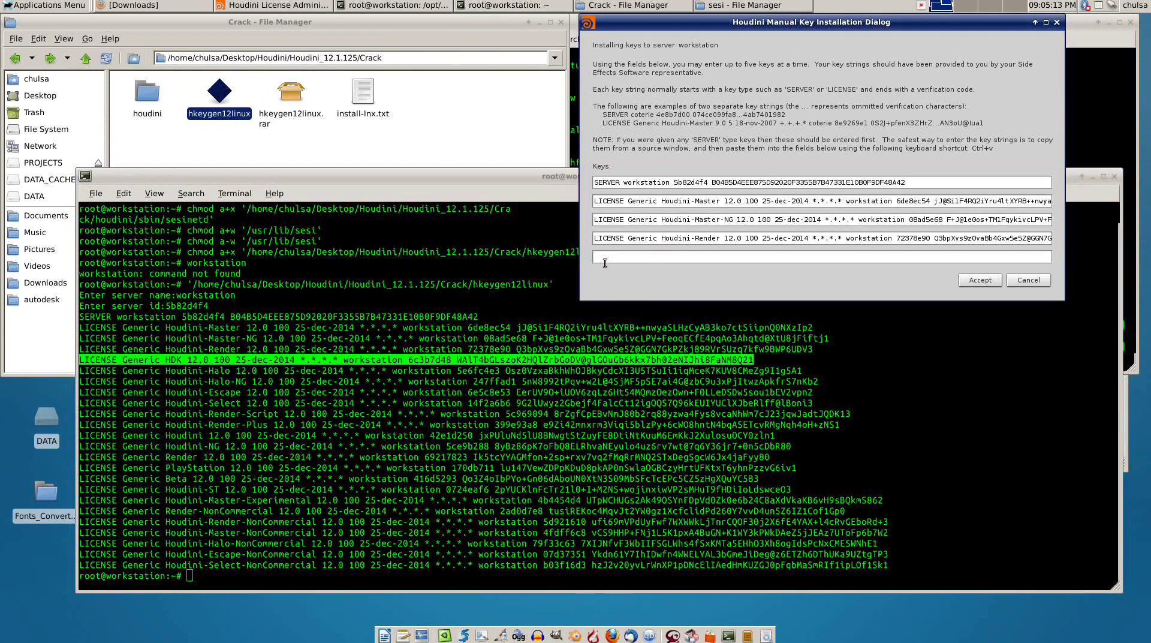
pyautogui.click(608, 260)
pyautogui.hotkey('ctrl', 'v')
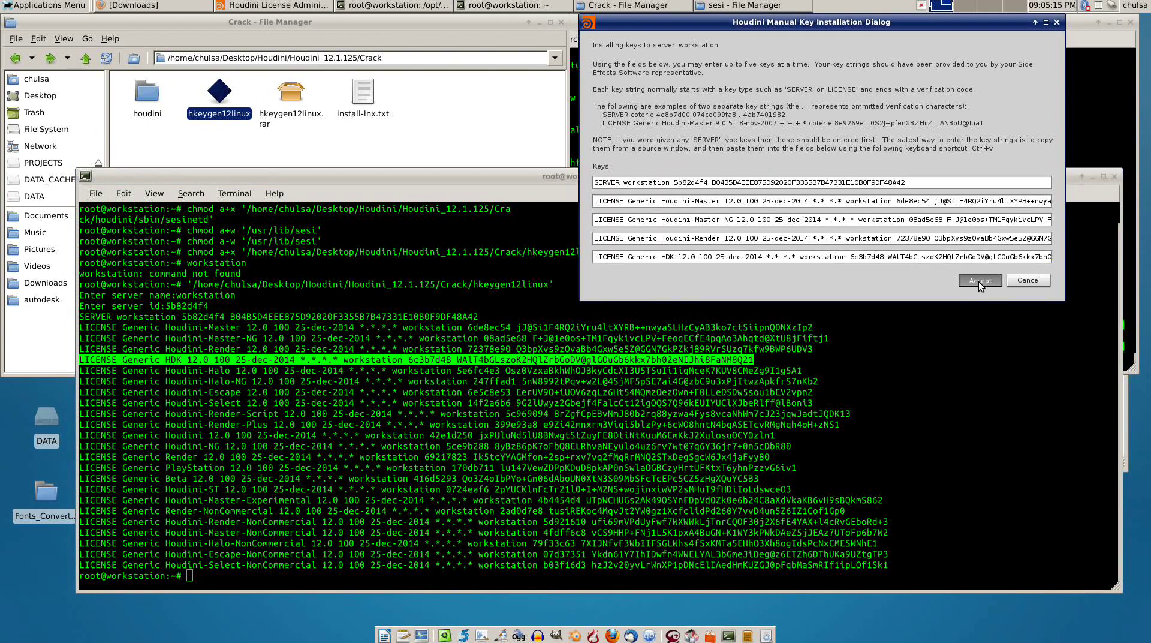
# Close the key generator terminal, dismiss the keys-installed message, and check the server reports OK
pyautogui.click(942, 393)
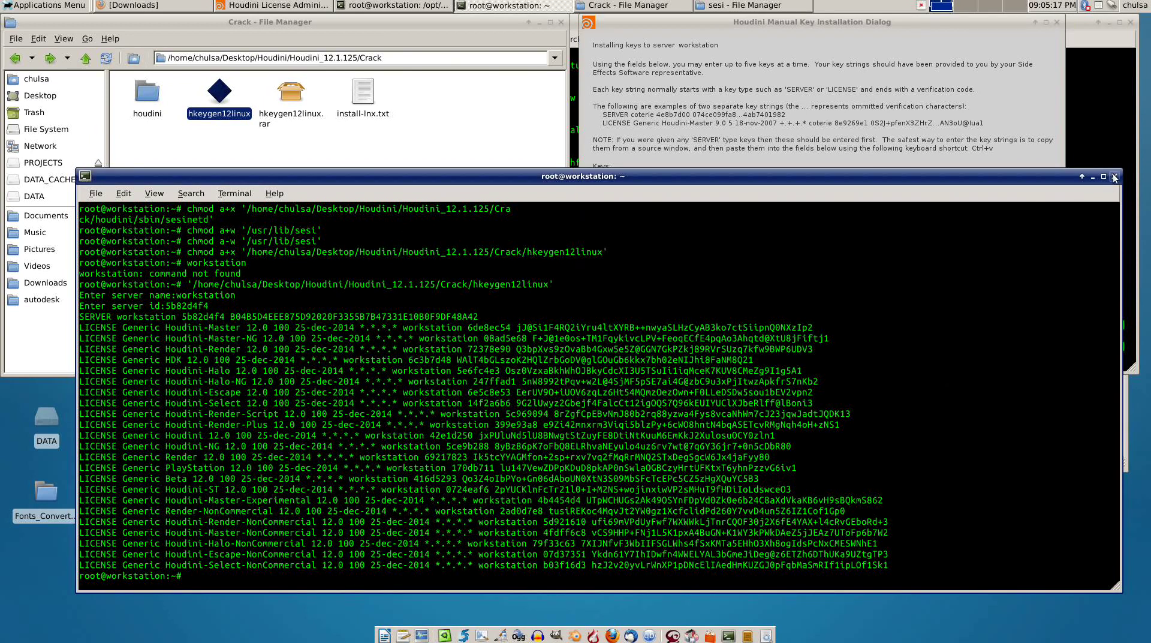
pyautogui.click(1114, 175)
pyautogui.click(741, 426)
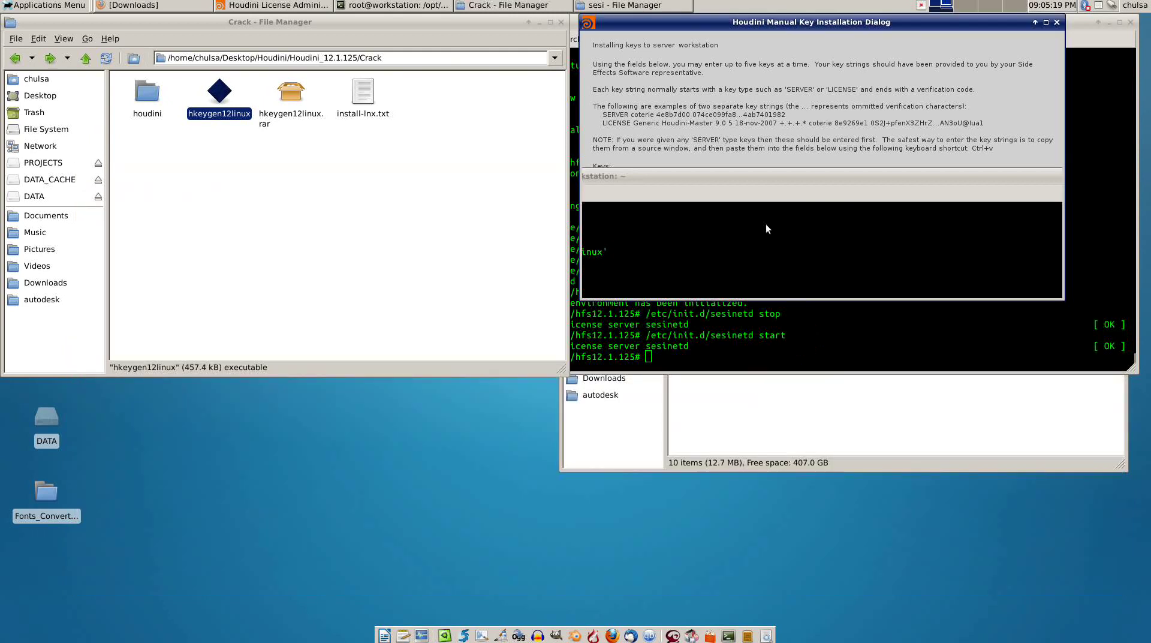
pyautogui.moveTo(779, 25); pyautogui.dragTo(551, 247)
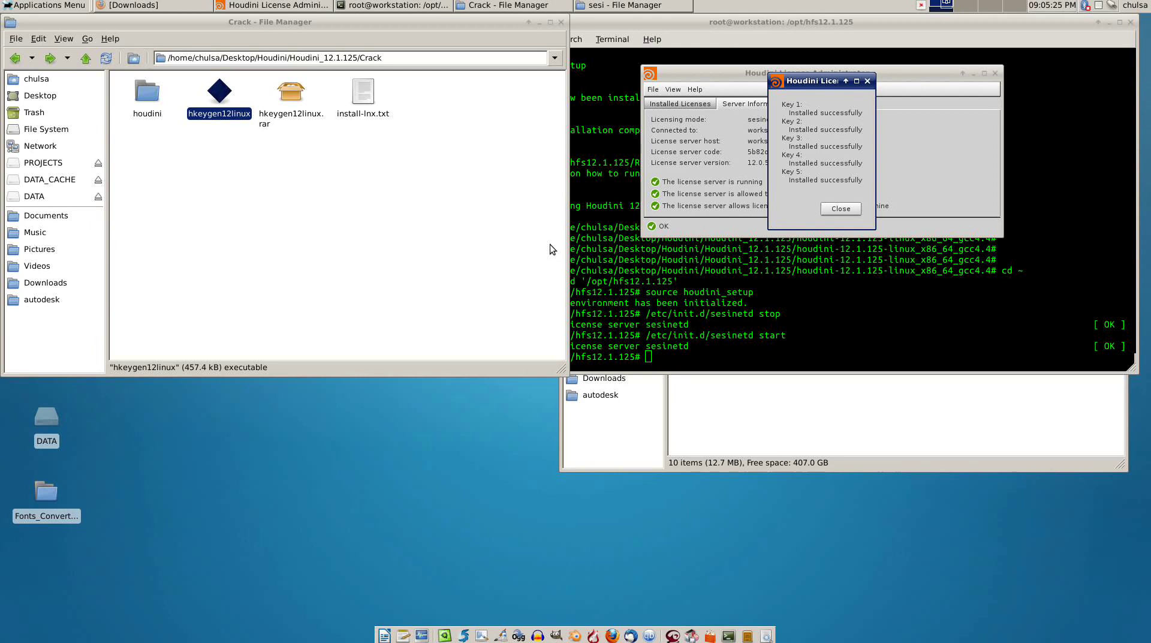
pyautogui.click(837, 210)
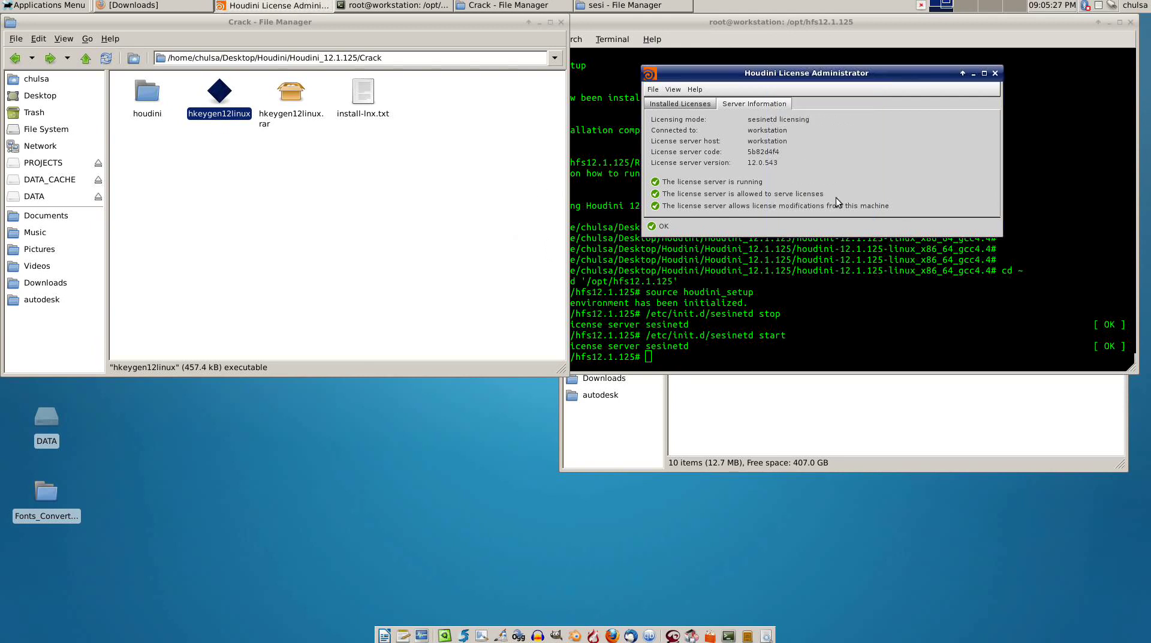
pyautogui.moveTo(870, 73); pyautogui.dragTo(470, 306)
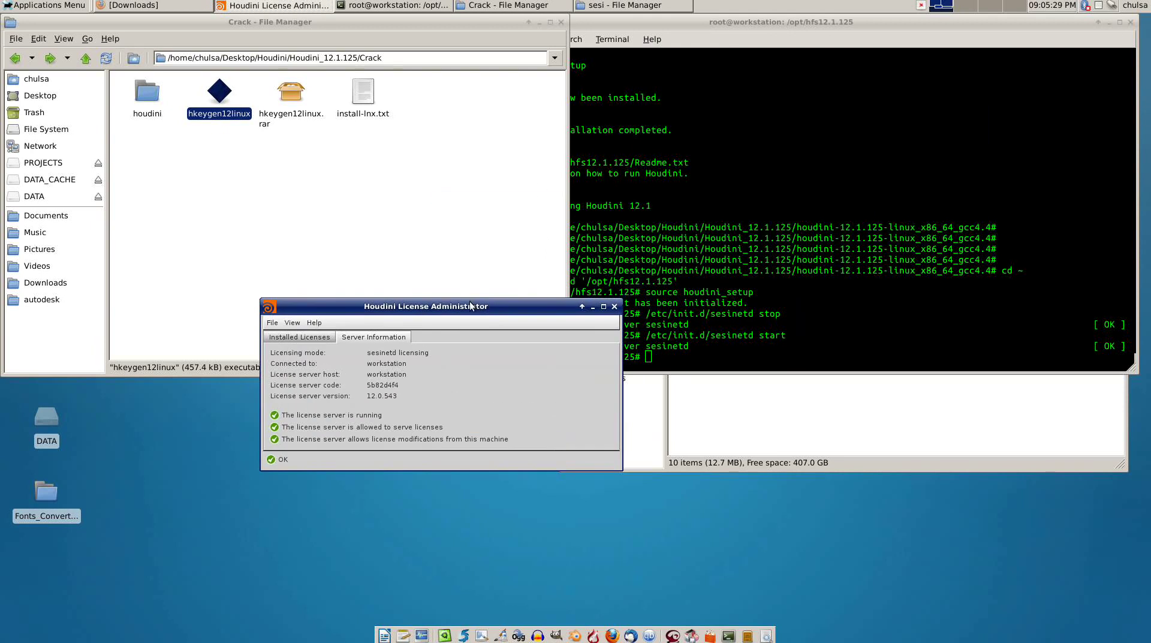
# Close the Crack file manager and License Administrator, then browse to the Houdini 12.1.125 launchers
pyautogui.click(396, 172)
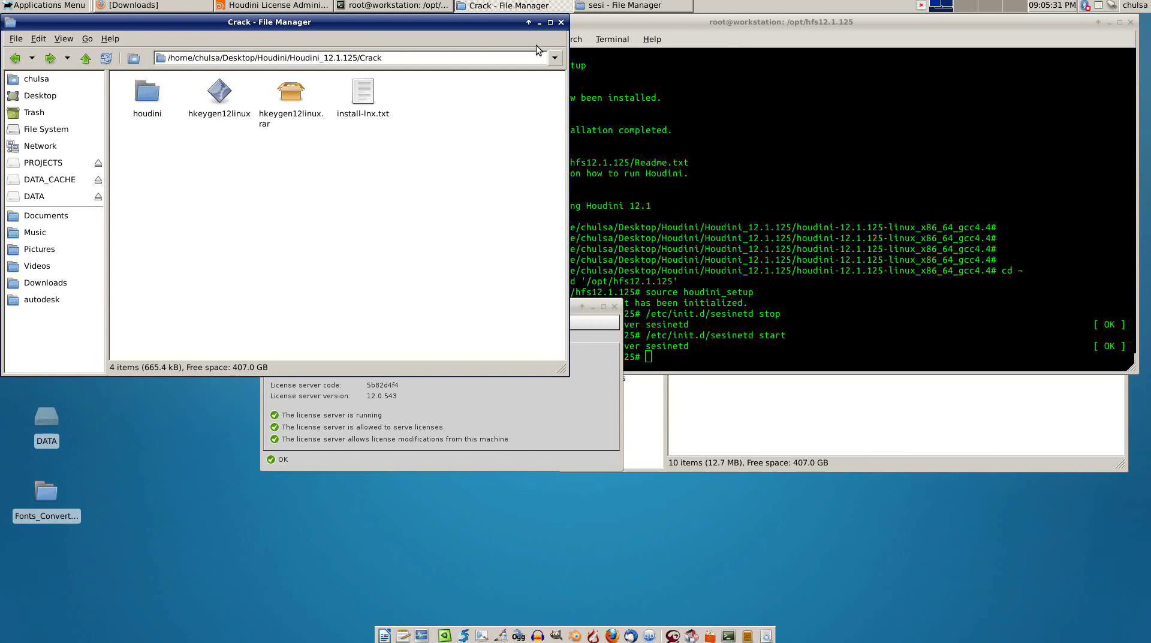
pyautogui.click(561, 22)
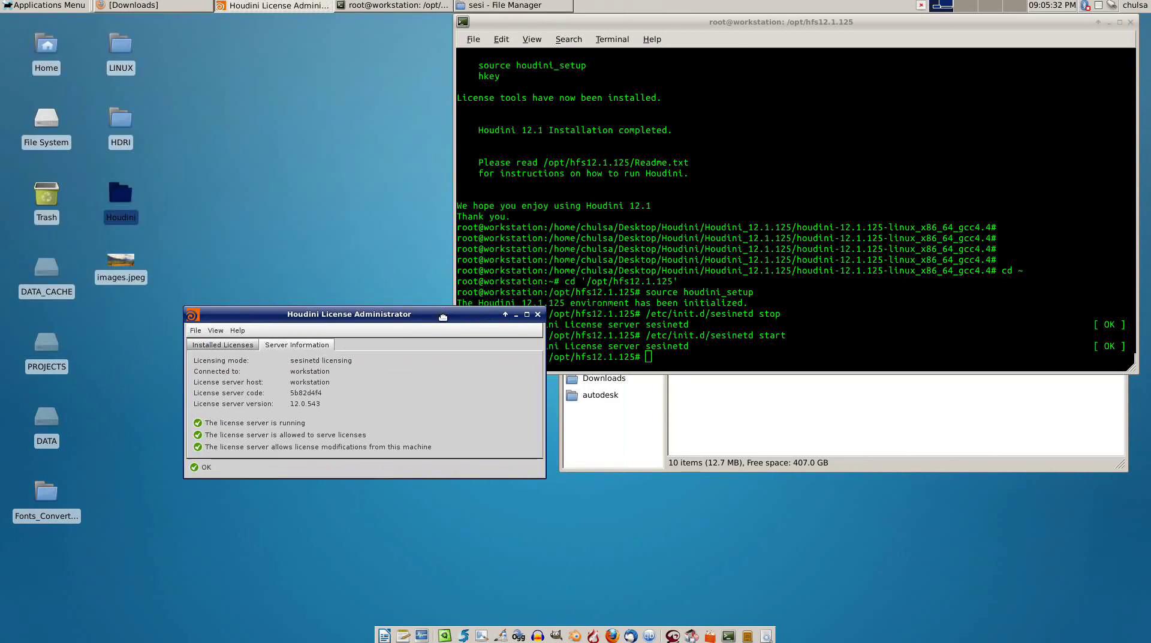
pyautogui.hotkey('alt', 'F4')
pyautogui.click(47, 120)
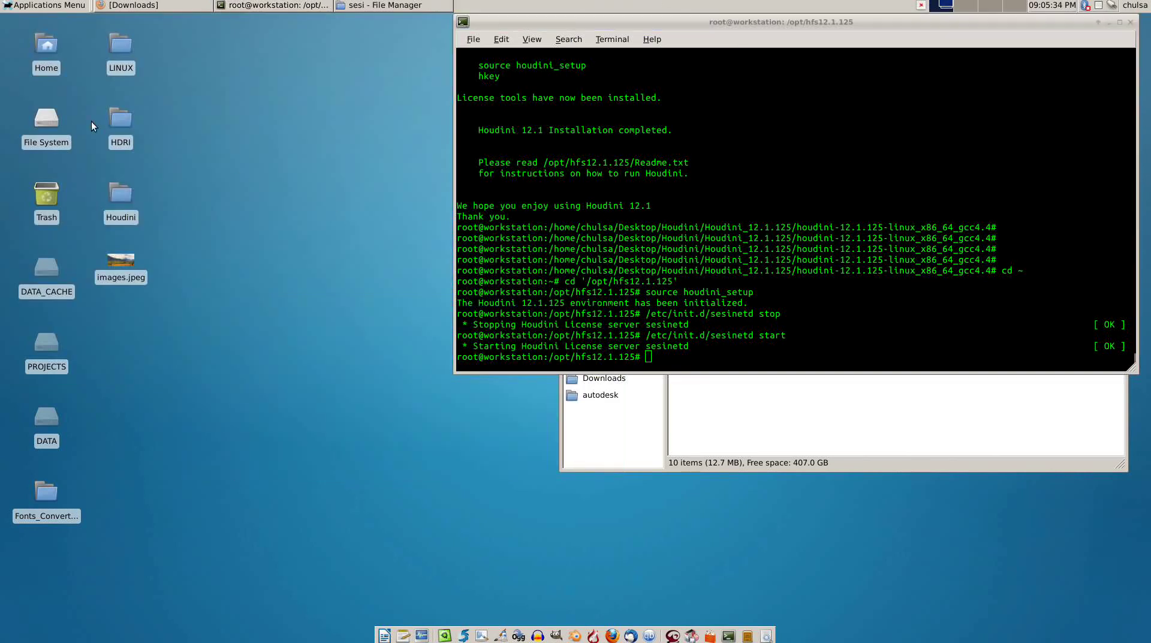
pyautogui.click(45, 5)
pyautogui.moveTo(92, 205)
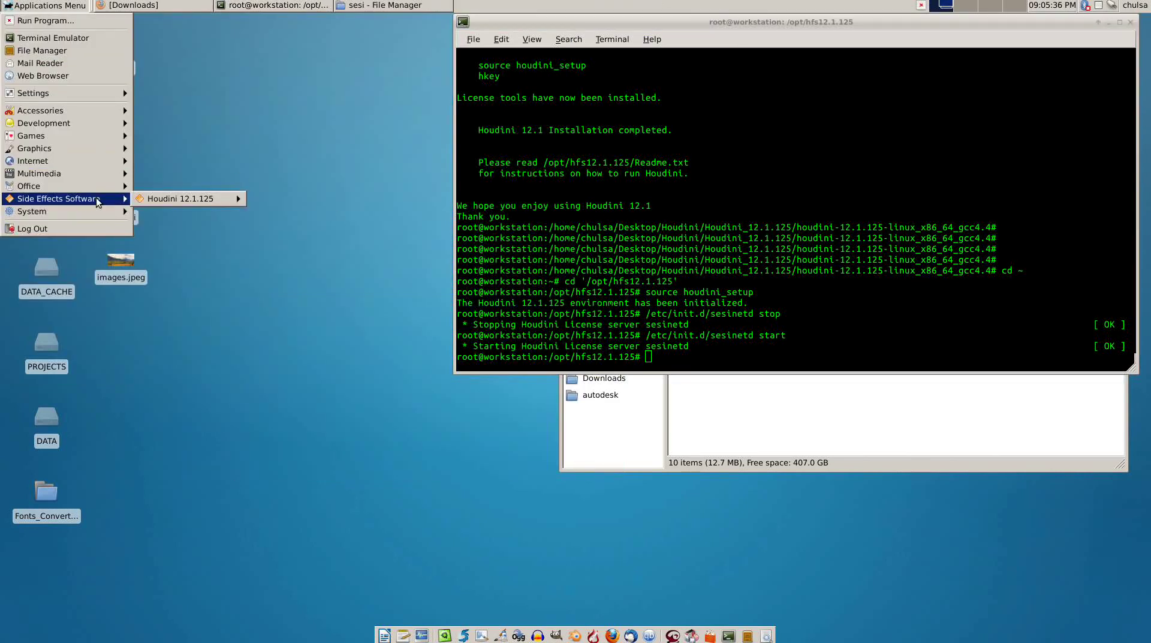
pyautogui.moveTo(204, 200)
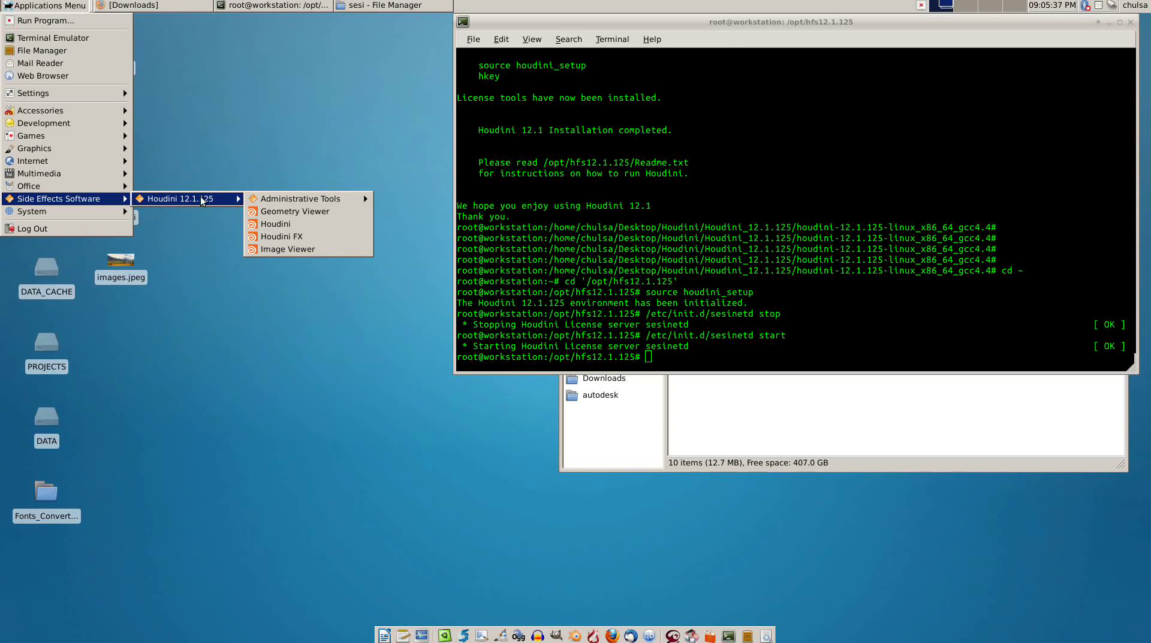
# Launch Houdini FX, minimize the terminal, and close the sesi file manager while it loads
pyautogui.click(312, 236)
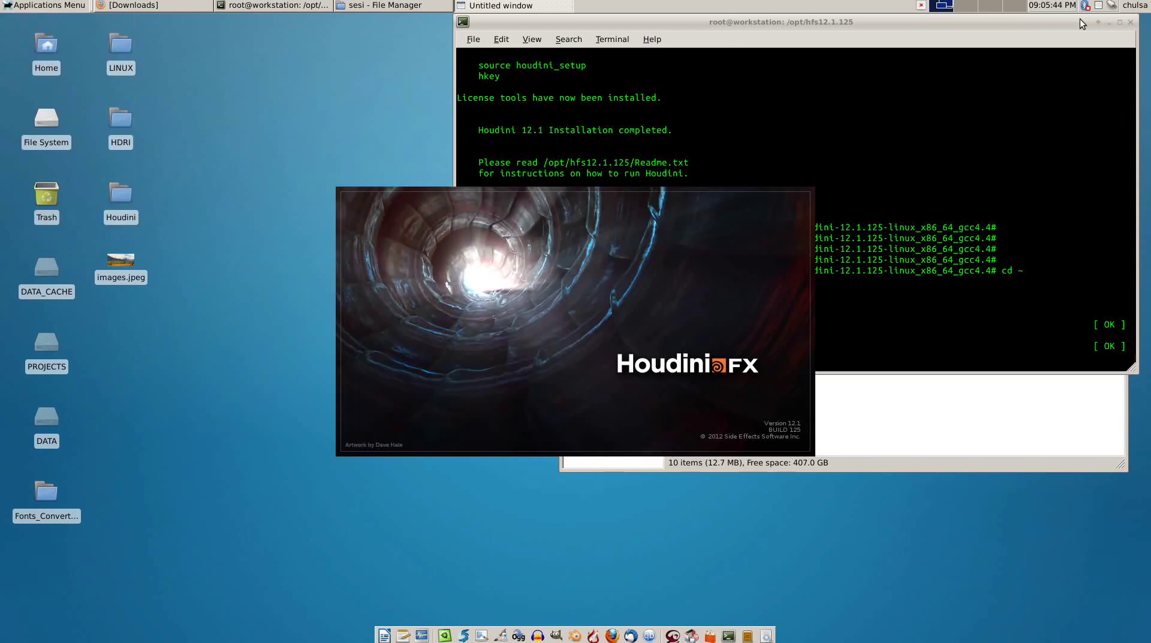
pyautogui.click(1109, 22)
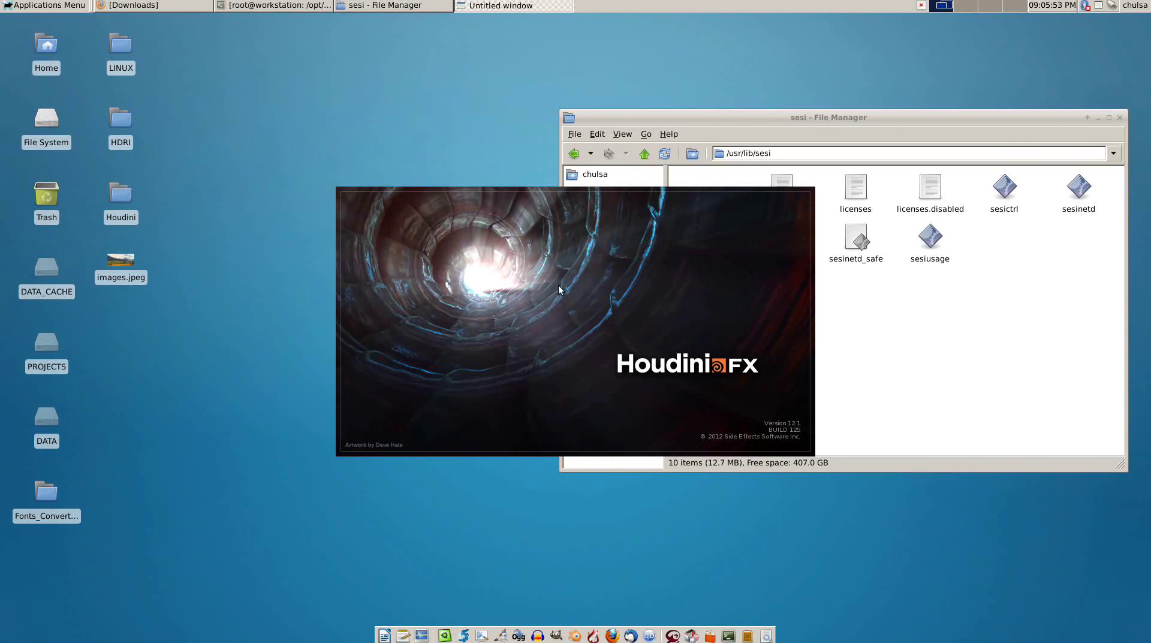
pyautogui.click(1012, 337)
pyautogui.click(1120, 118)
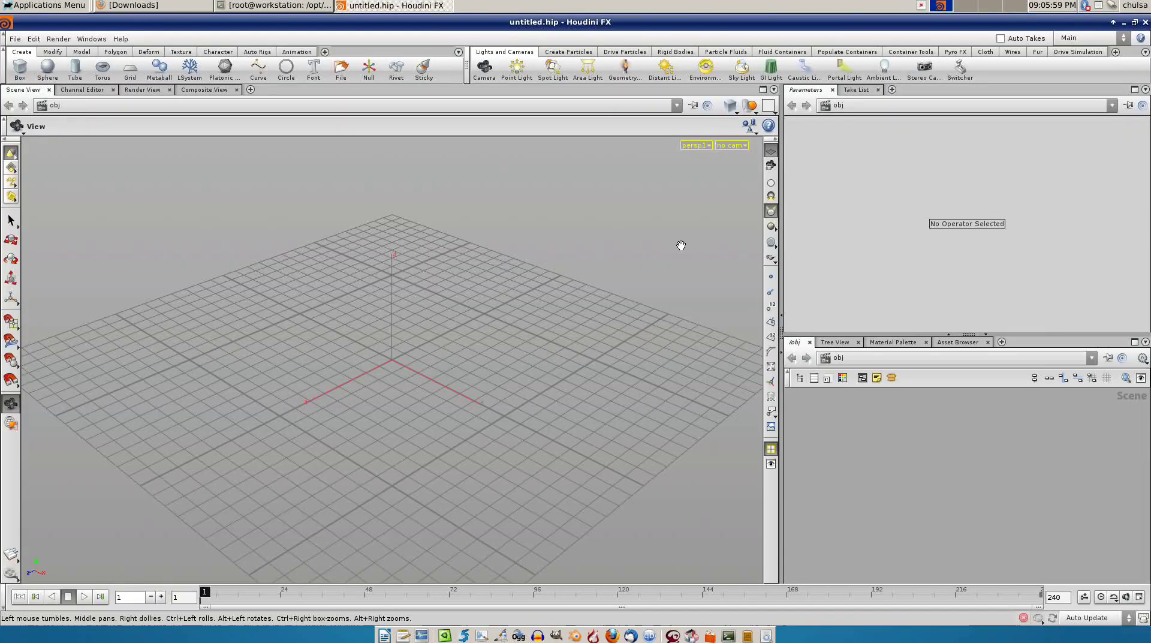
# Set the Color Scheme in Edit > Color Settings to Houdini Dark
pyautogui.moveTo(340, 447); pyautogui.dragTo(246, 337)
pyautogui.click(34, 38)
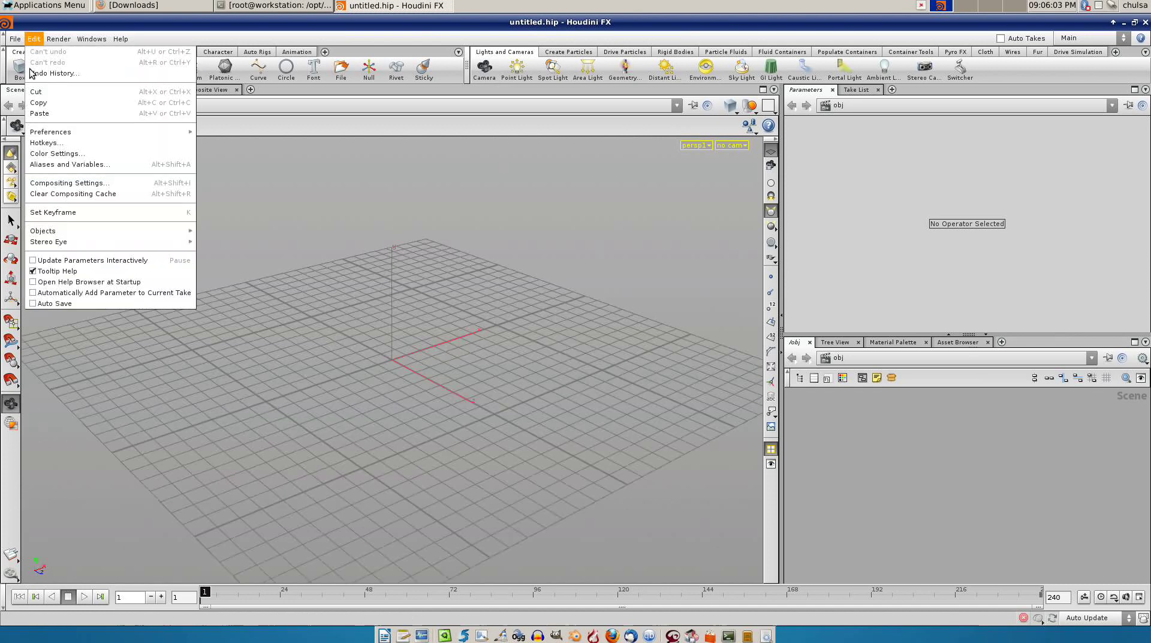
pyautogui.click(70, 154)
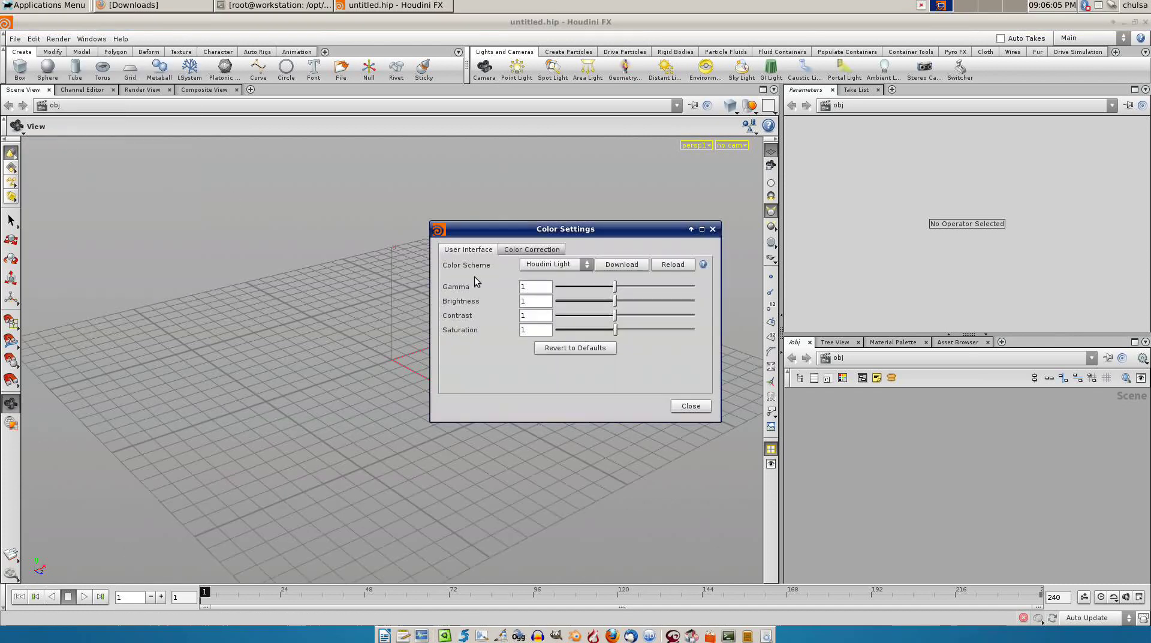
pyautogui.click(551, 264)
pyautogui.click(546, 298)
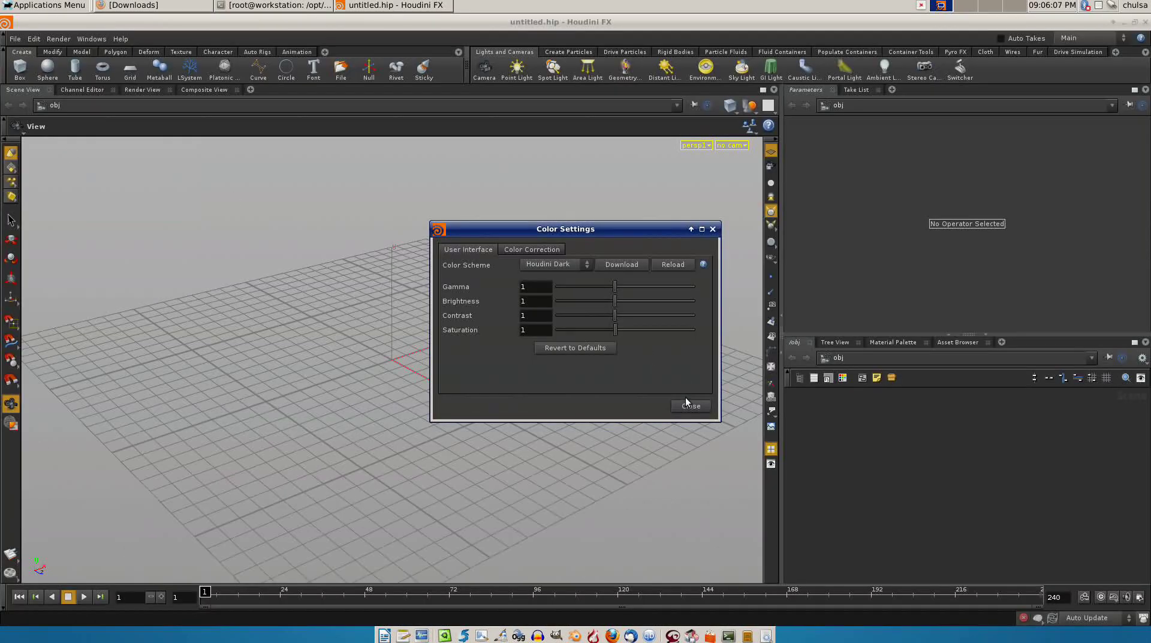
pyautogui.click(691, 406)
pyautogui.moveTo(452, 303); pyautogui.dragTo(335, 336)
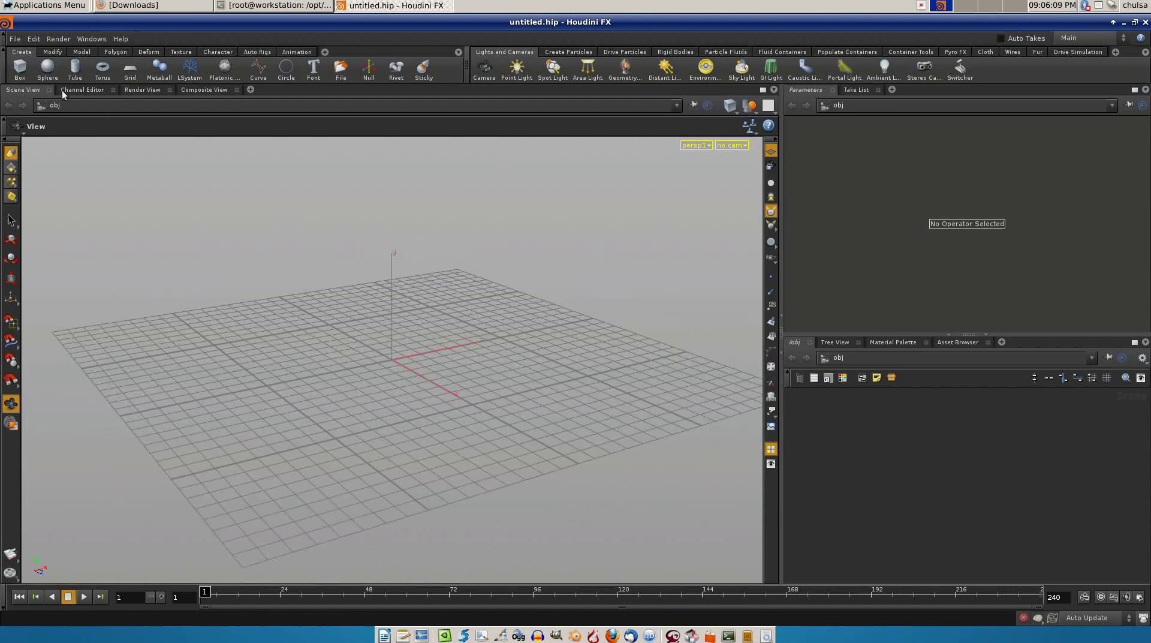
# Add a sphere lifted about 9.8 units above the grid and make it an RBD Object
pyautogui.click(47, 66)
pyautogui.click(392, 360)
pyautogui.moveTo(392, 360); pyautogui.dragTo(410, 144)
pyautogui.moveTo(480, 288); pyautogui.dragTo(506, 237)
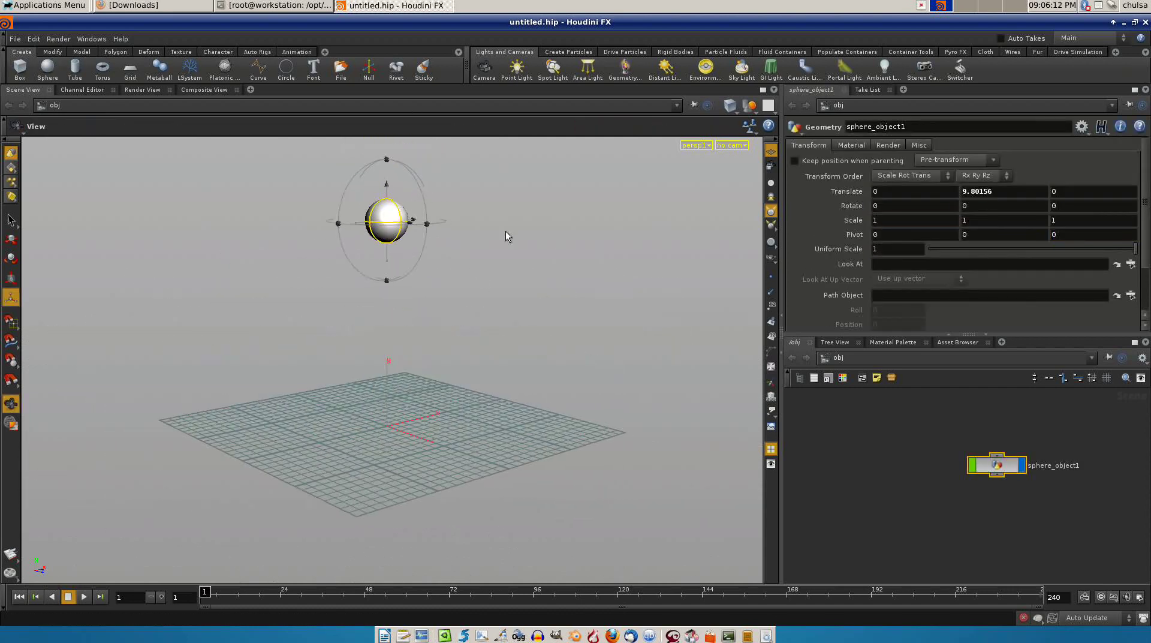
pyautogui.click(674, 52)
pyautogui.click(495, 67)
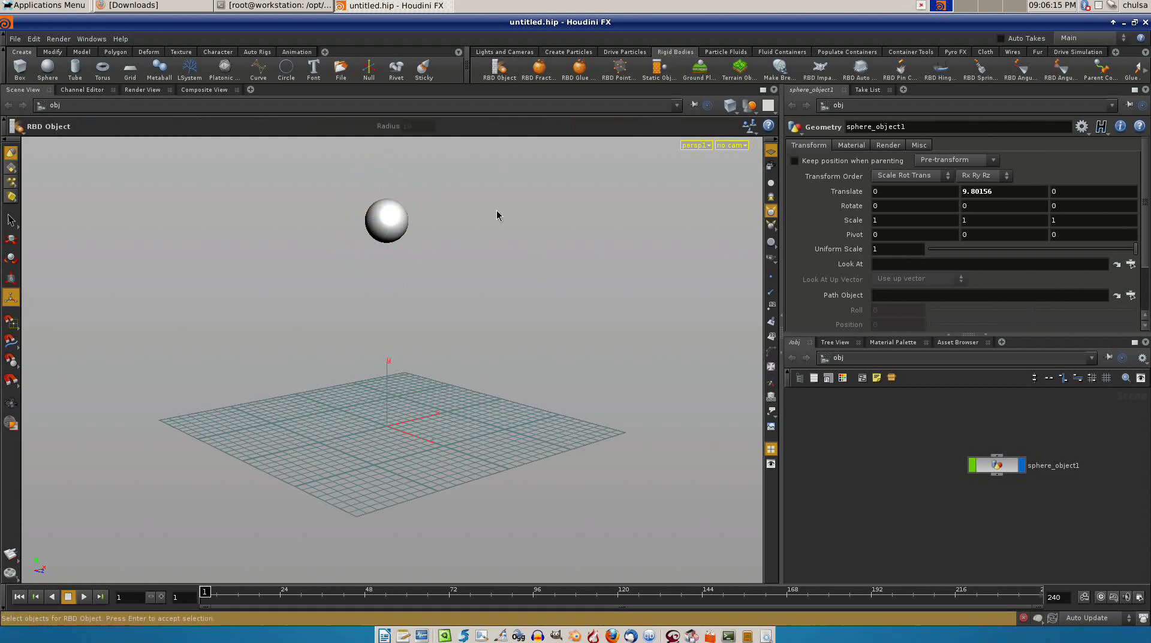
pyautogui.click(386, 220)
pyautogui.press('Return')
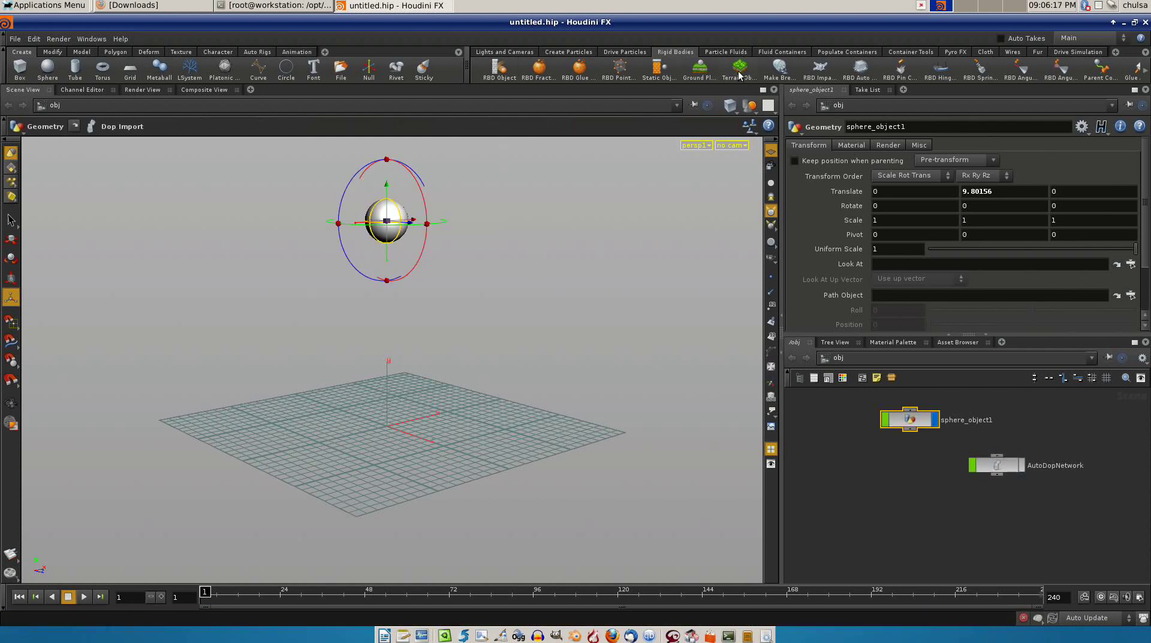
# Add a Ground Plane to the simulation after the terrain object attempt fails
pyautogui.click(725, 73)
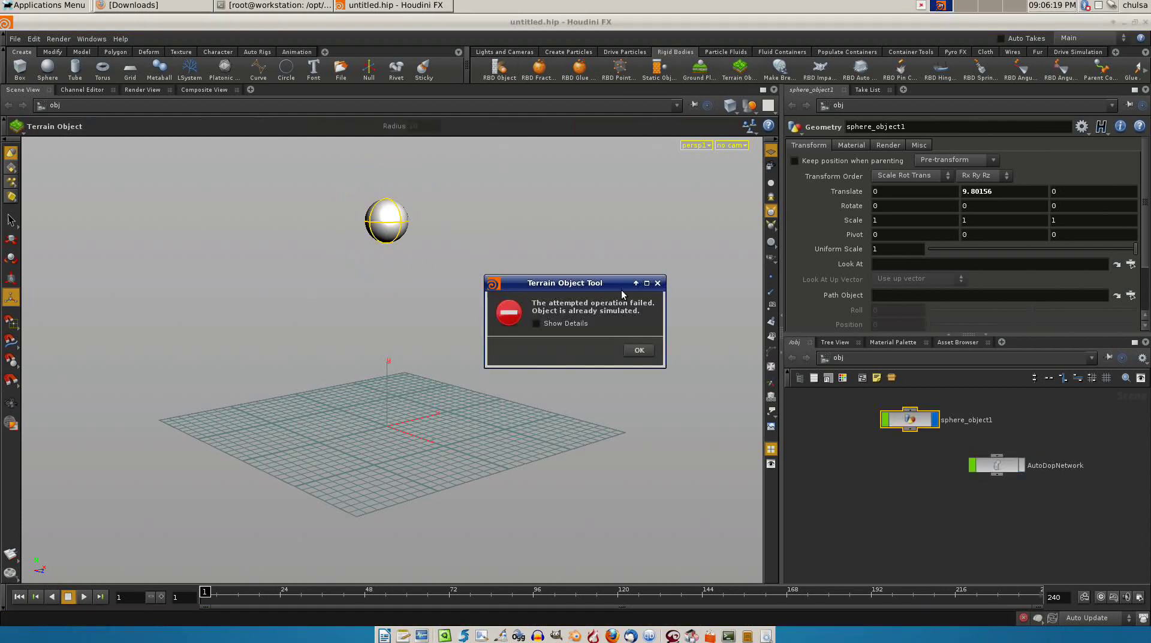
pyautogui.click(639, 351)
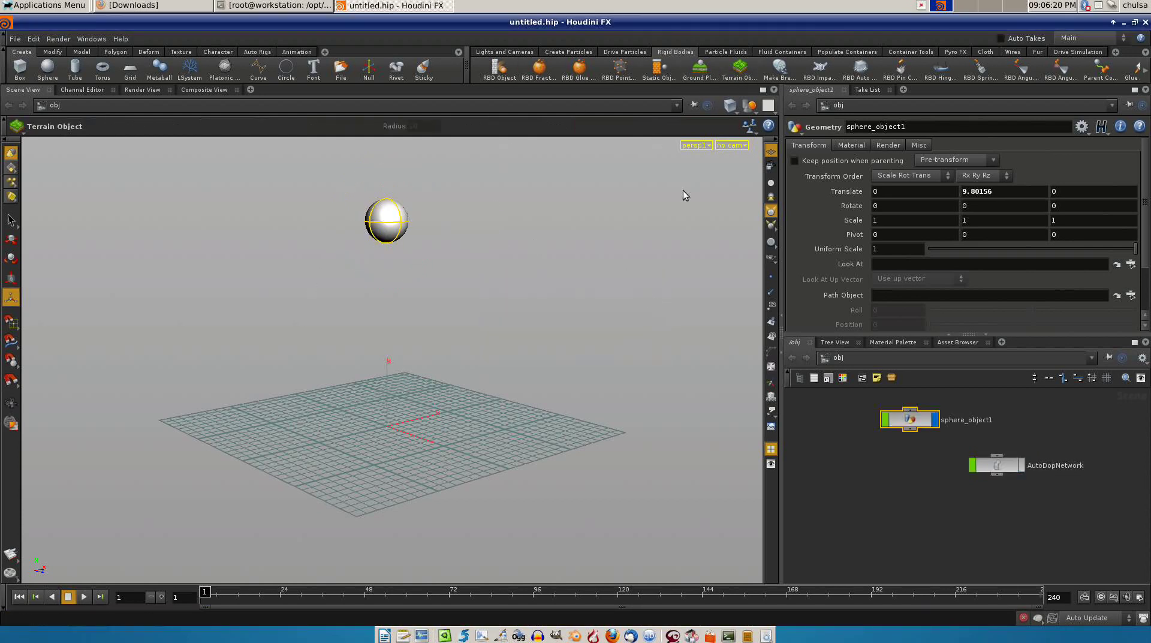
pyautogui.click(702, 78)
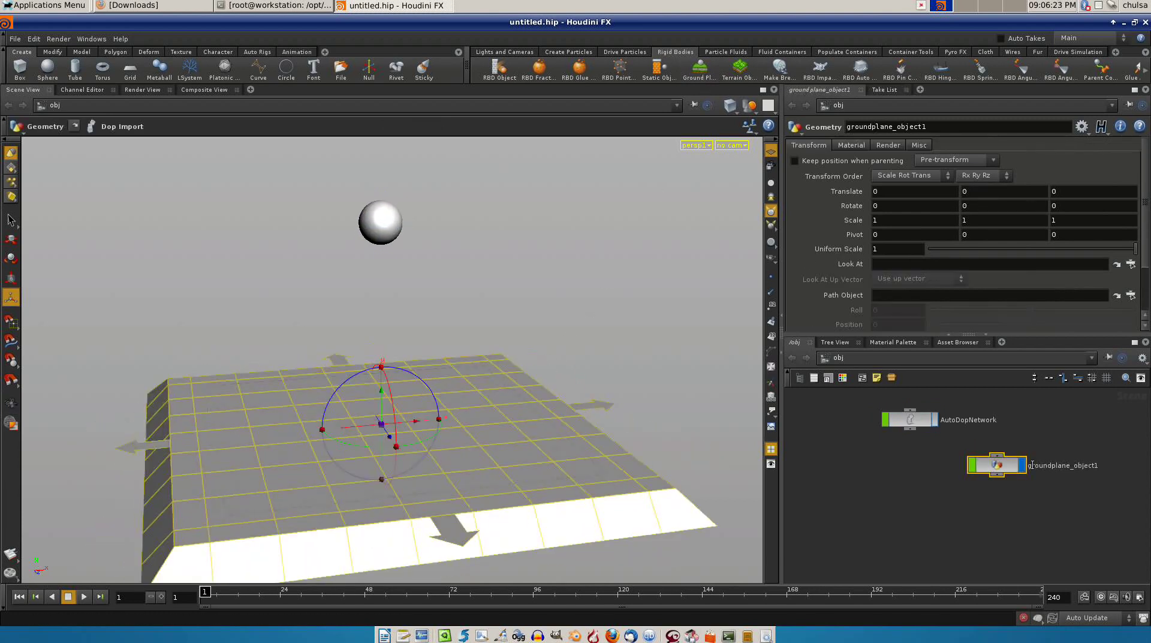
pyautogui.click(548, 329)
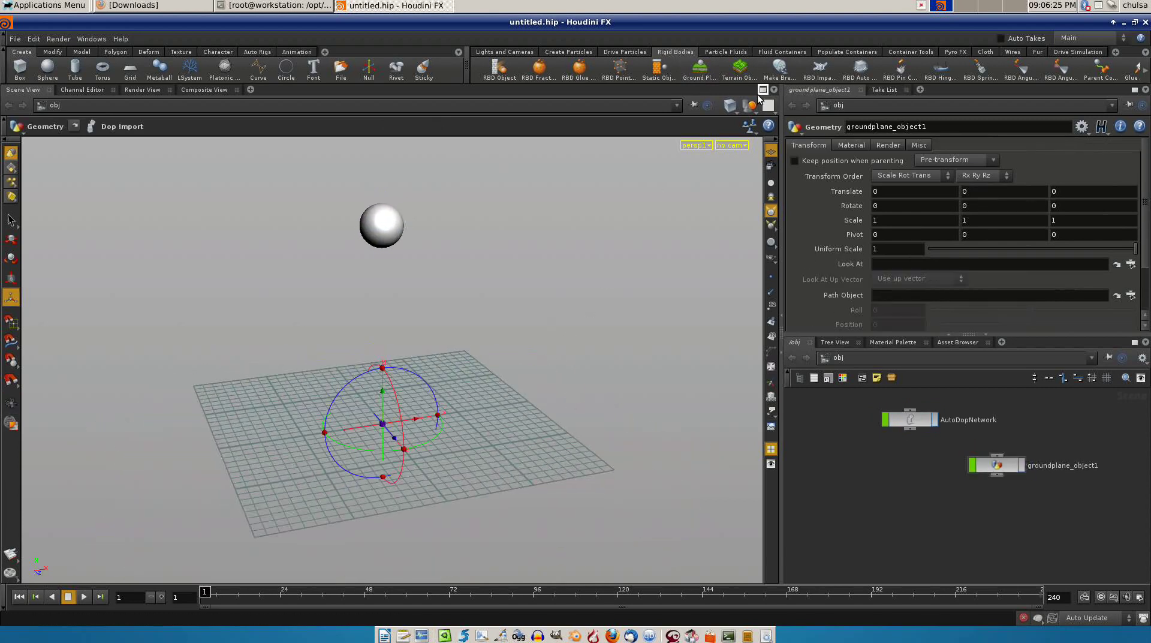
# Apply Make Breakable to the sphere by box-selecting it and confirming
pyautogui.click(778, 70)
pyautogui.moveTo(526, 206); pyautogui.dragTo(287, 261)
pyautogui.press('Return')
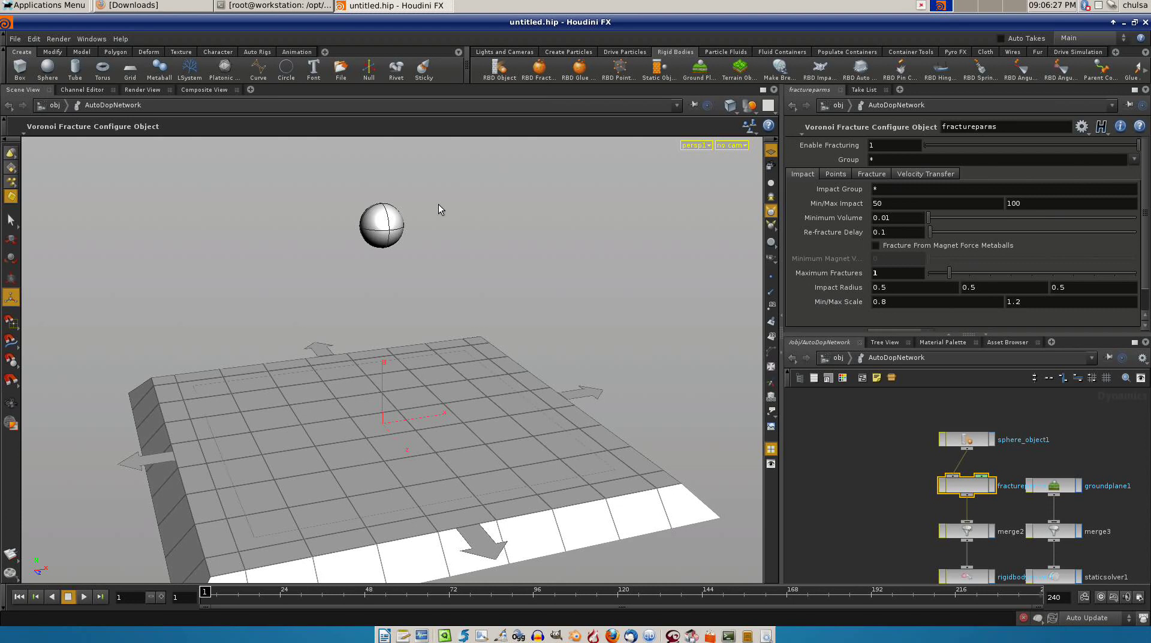
pyautogui.keyDown('alt'); pyautogui.moveTo(527, 242); pyautogui.dragTo(658, 198); pyautogui.keyUp('alt')
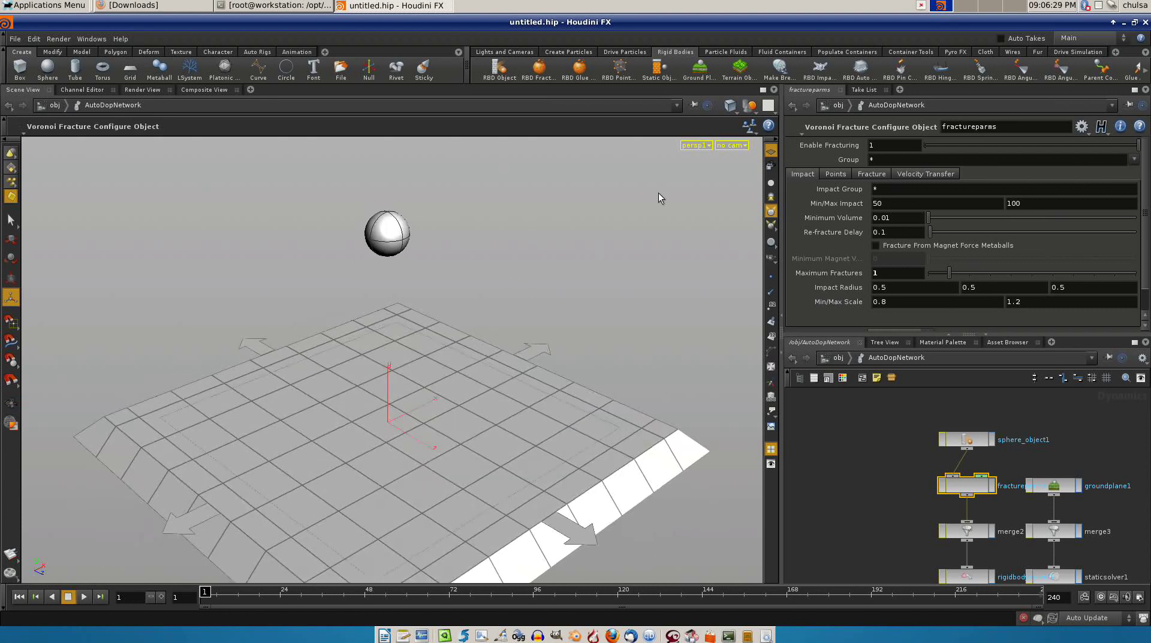
pyautogui.click(780, 69)
pyautogui.moveTo(455, 175); pyautogui.dragTo(344, 258)
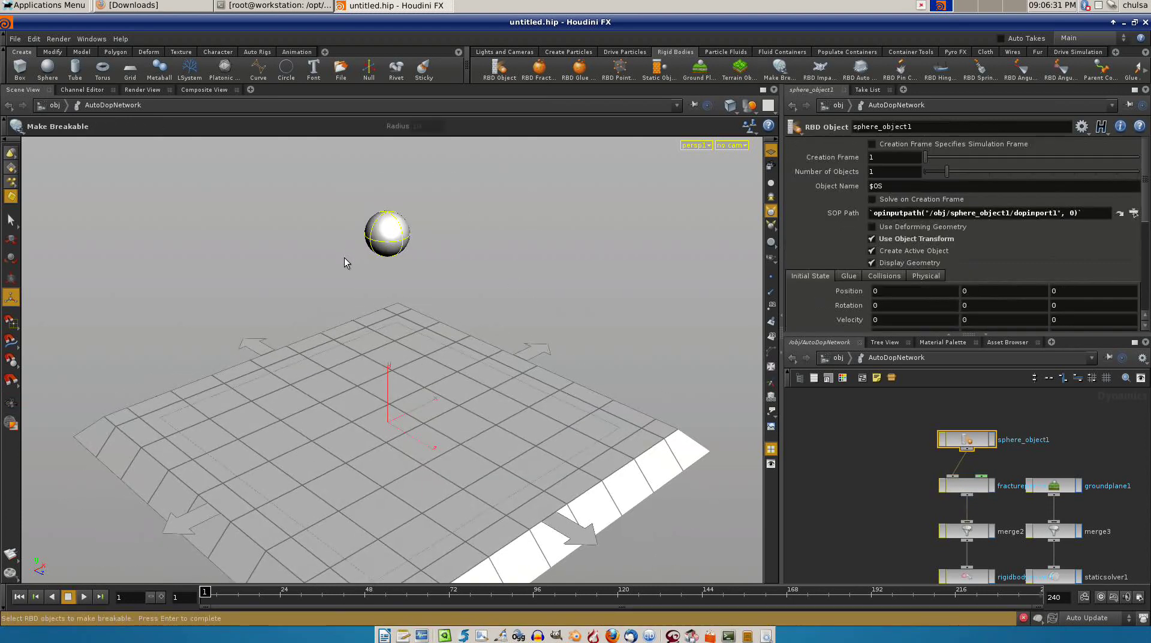
pyautogui.press('Return')
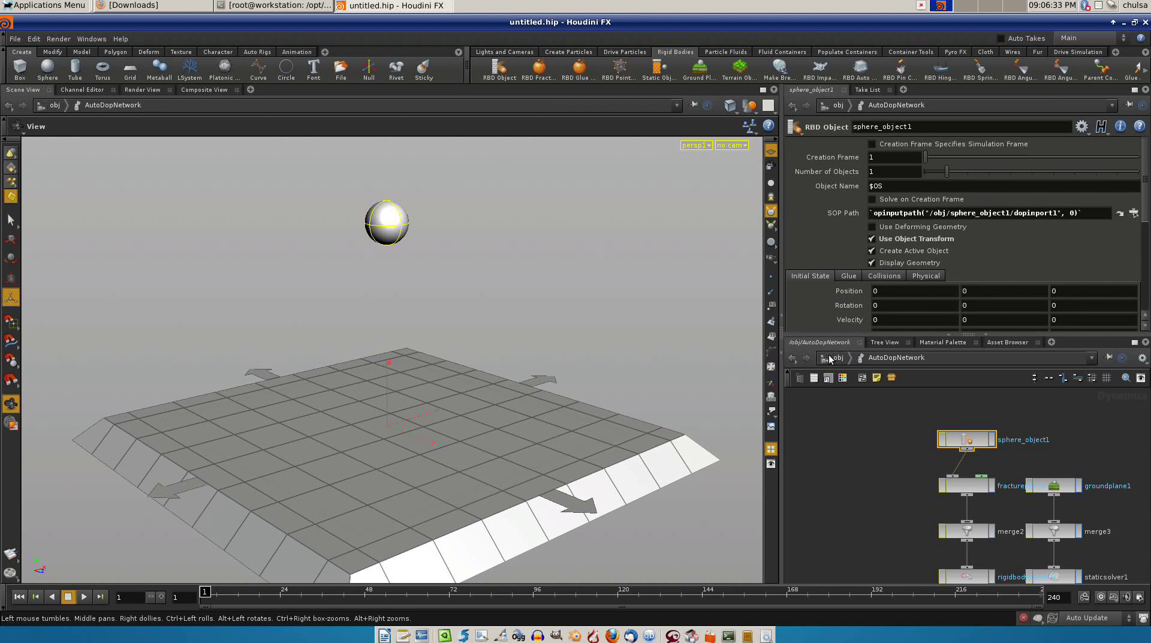
# Return to /obj and inspect the fracture, merge and gravity nodes inside AutoDopNetwork
pyautogui.click(825, 359)
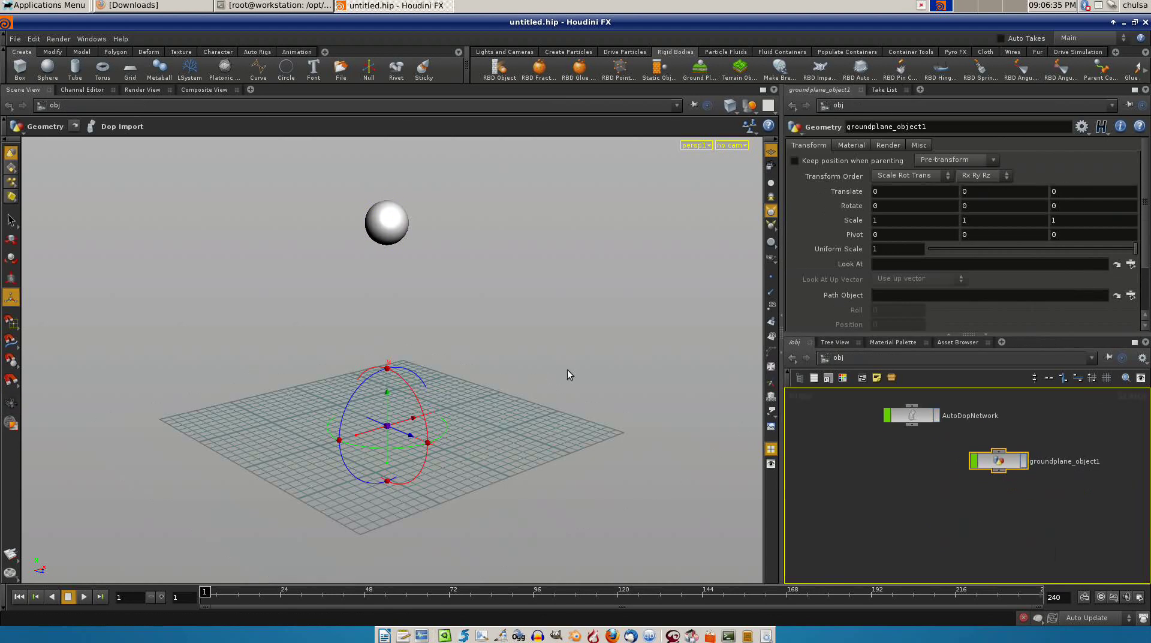
pyautogui.doubleClick(899, 418)
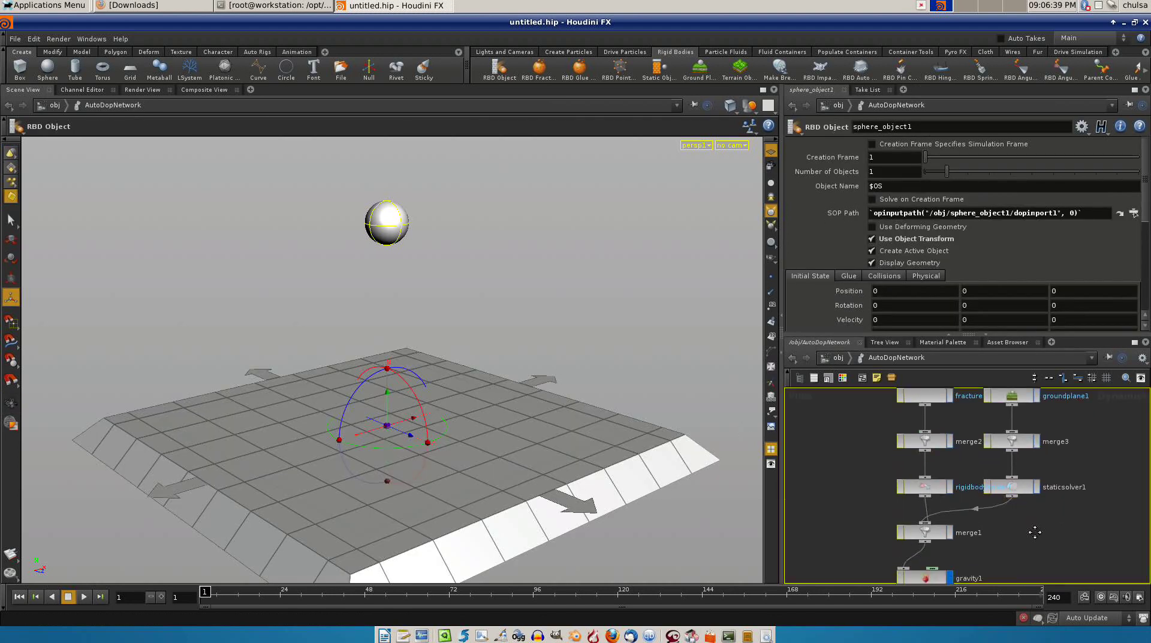
pyautogui.moveTo(1035, 538); pyautogui.dragTo(1033, 612, button='middle')
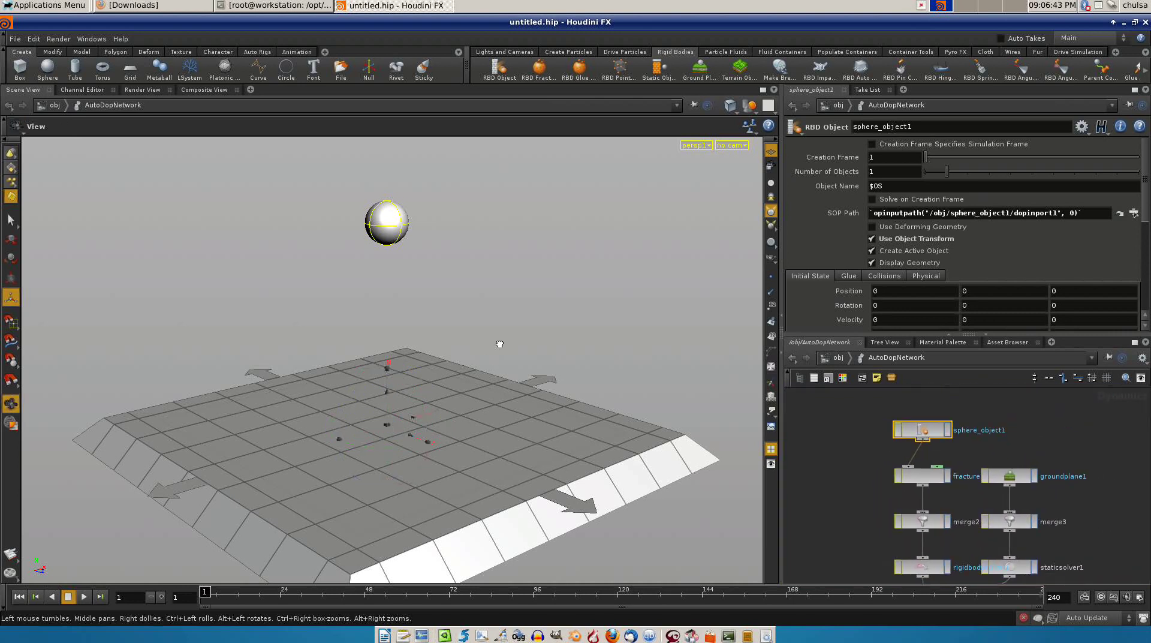
# At object level, play the simulation and tumble around the falling pieces, shown shaded
pyautogui.click(793, 358)
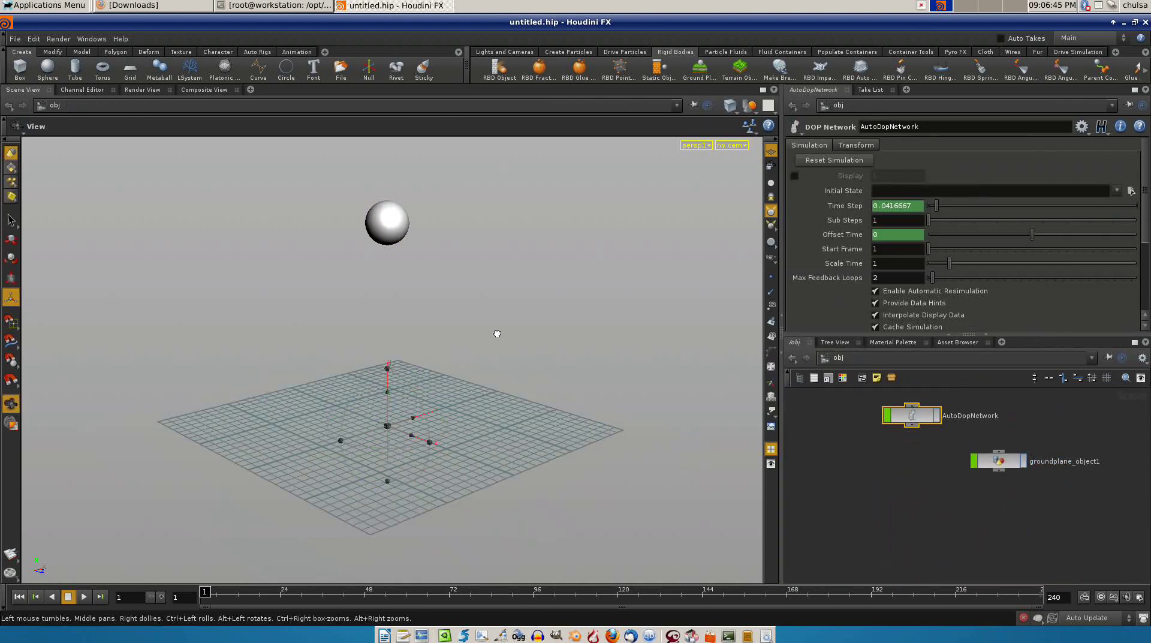
pyautogui.press('Up')
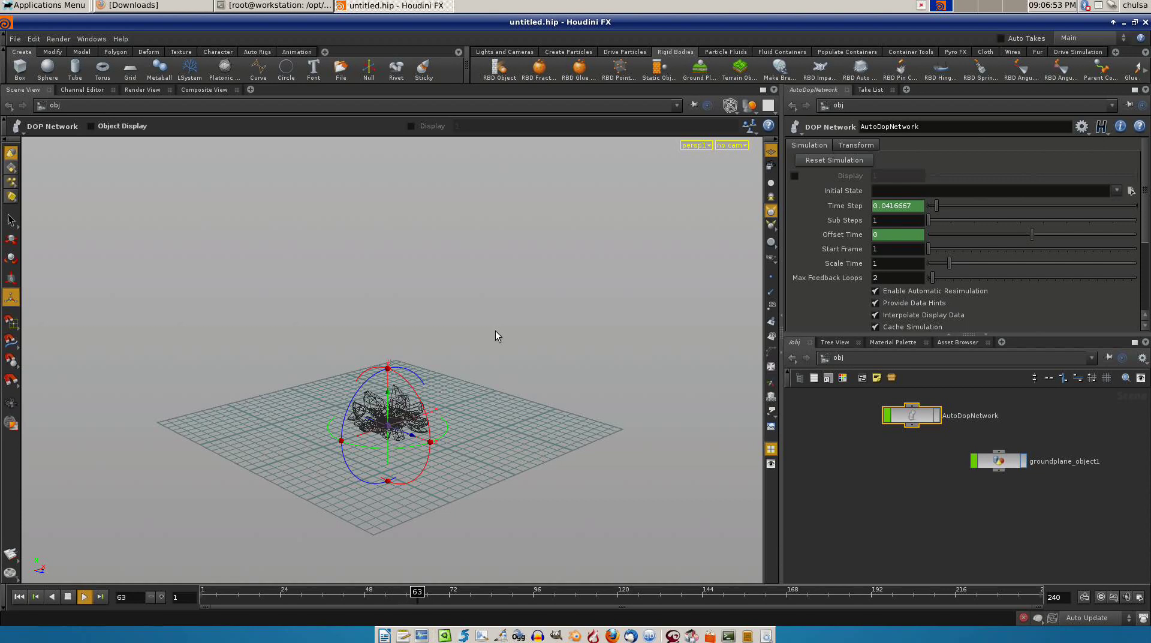
pyautogui.press('Escape')
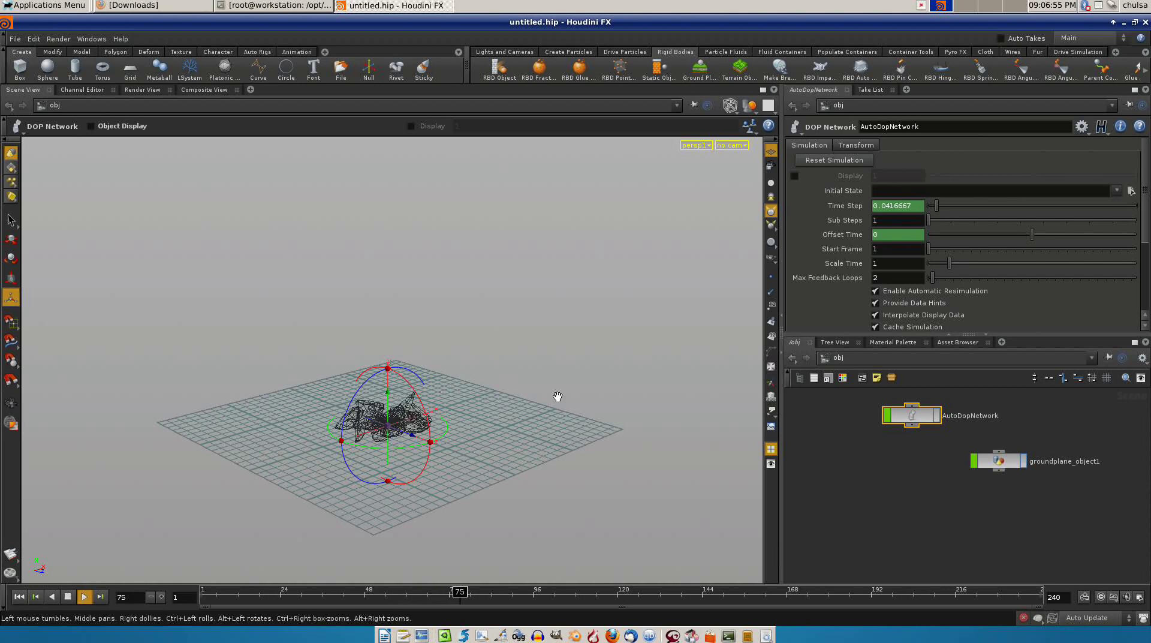
pyautogui.moveTo(558, 393)
pyautogui.mouseDown()
pyautogui.moveTo(483, 427)
pyautogui.moveTo(572, 413)
pyautogui.moveTo(442, 406)
pyautogui.moveTo(584, 444)
pyautogui.moveTo(384, 435)
pyautogui.moveTo(435, 419)
pyautogui.moveTo(604, 457)
pyautogui.mouseUp()
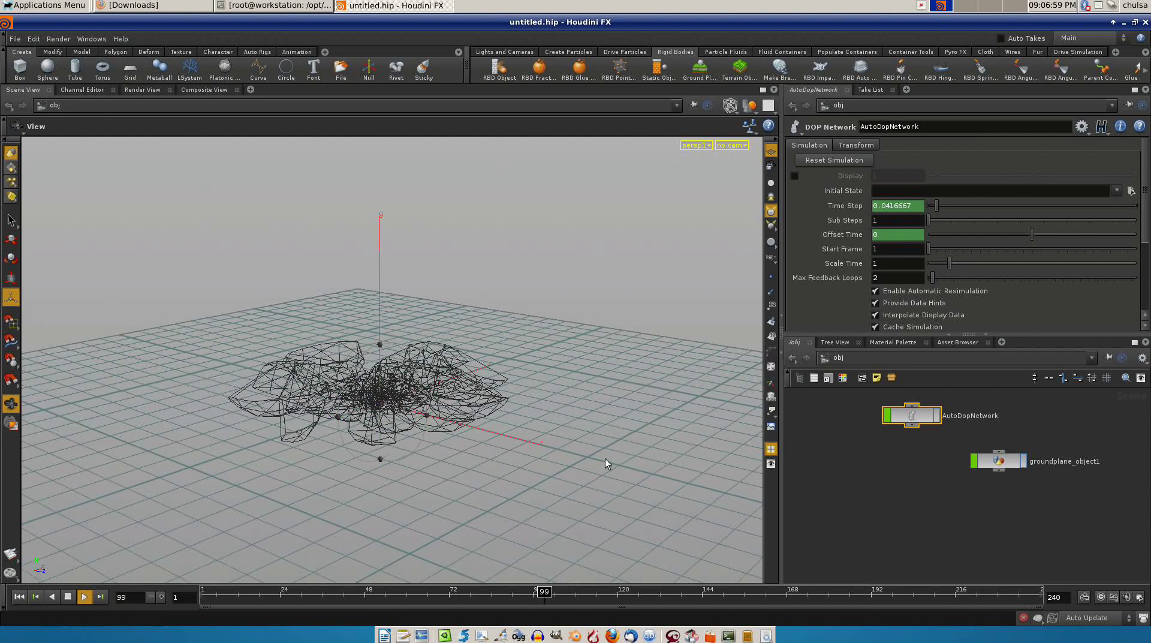
pyautogui.press('Return')
pyautogui.press('w')
# Rewind to frame 1, replay the shatter from the start, stop it, and quit Houdini
pyautogui.press('Escape')
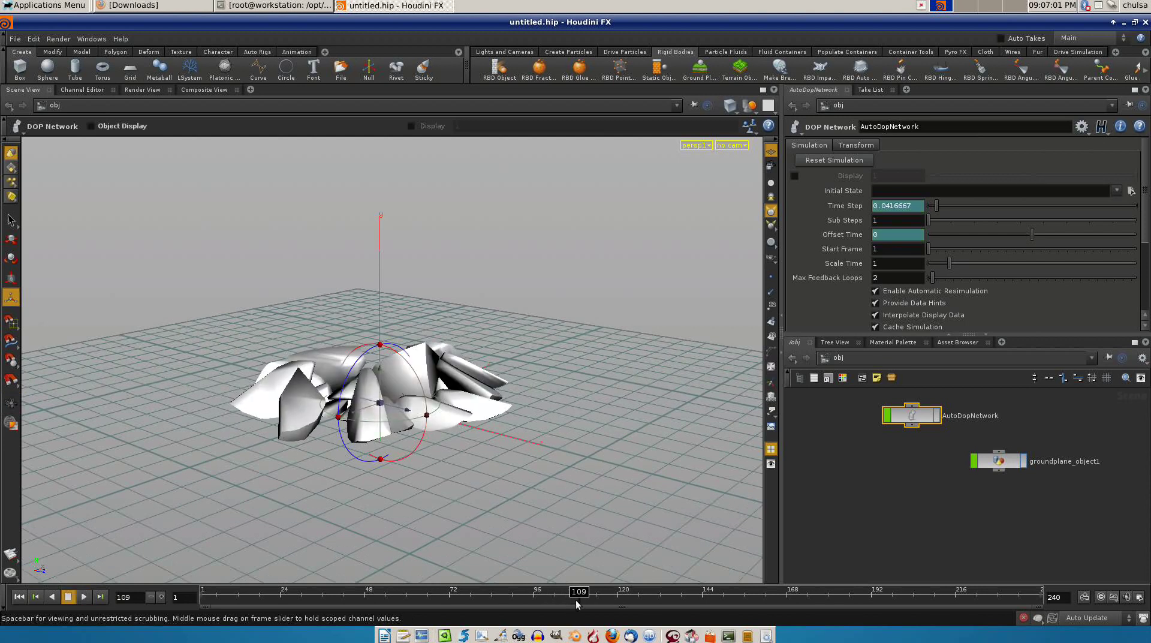
pyautogui.hotkey('ctrl', 'Up')
pyautogui.press('h')
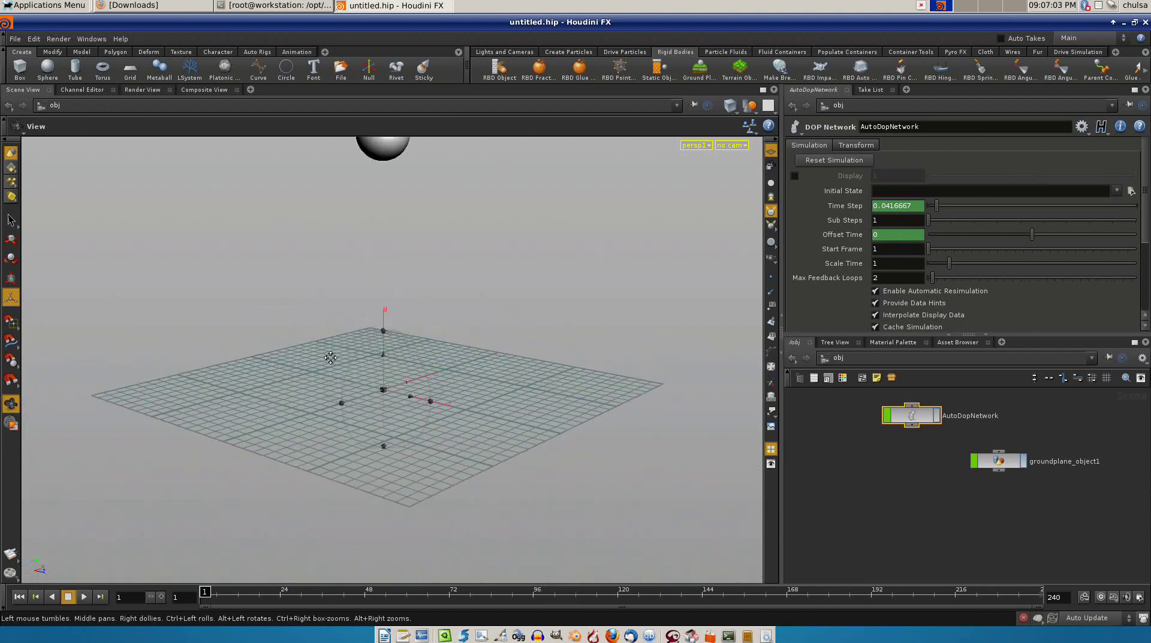
pyautogui.click(88, 597)
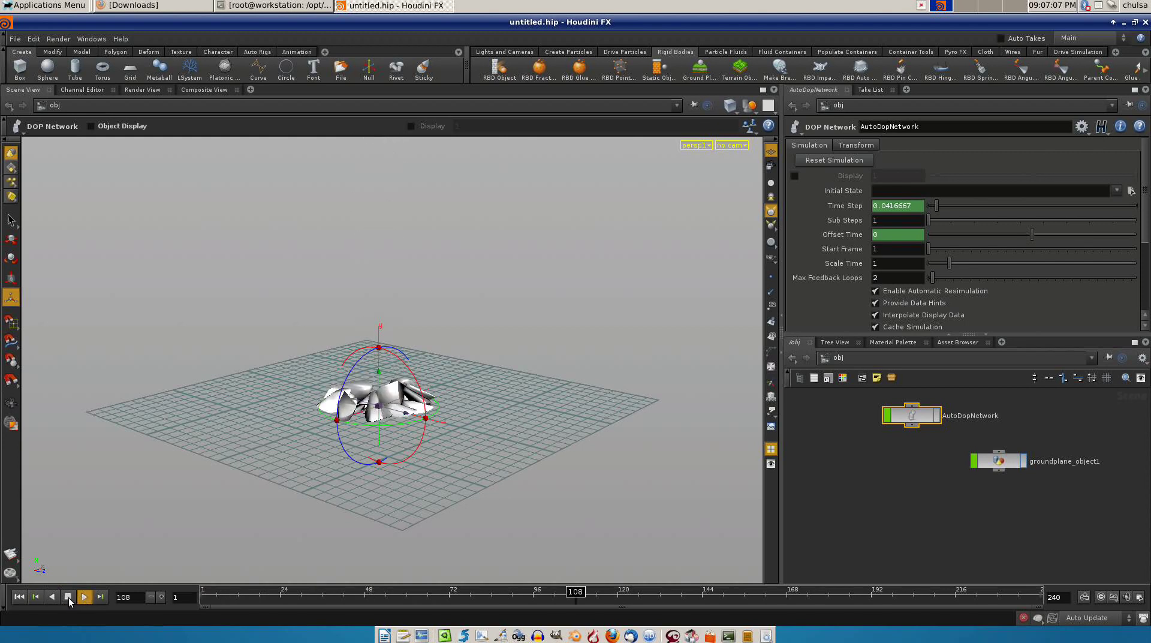
pyautogui.click(68, 596)
pyautogui.press('h')
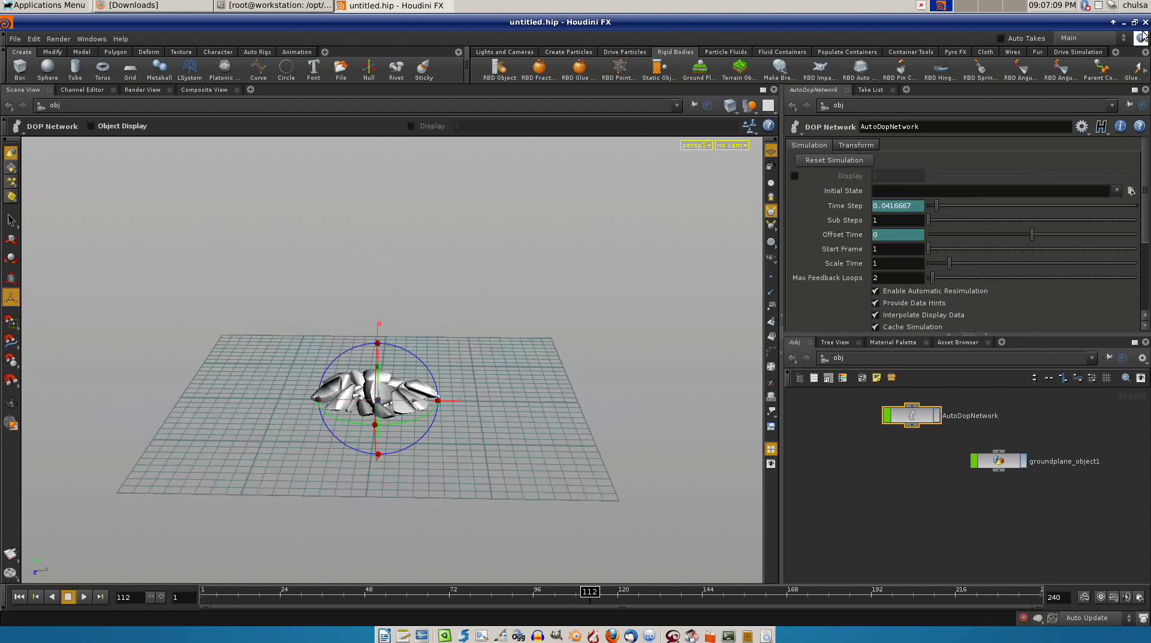
pyautogui.click(1145, 22)
# Discard unsaved changes, then launch Houdini FX 12.1.125 from the Applications Menu
pyautogui.click(603, 350)
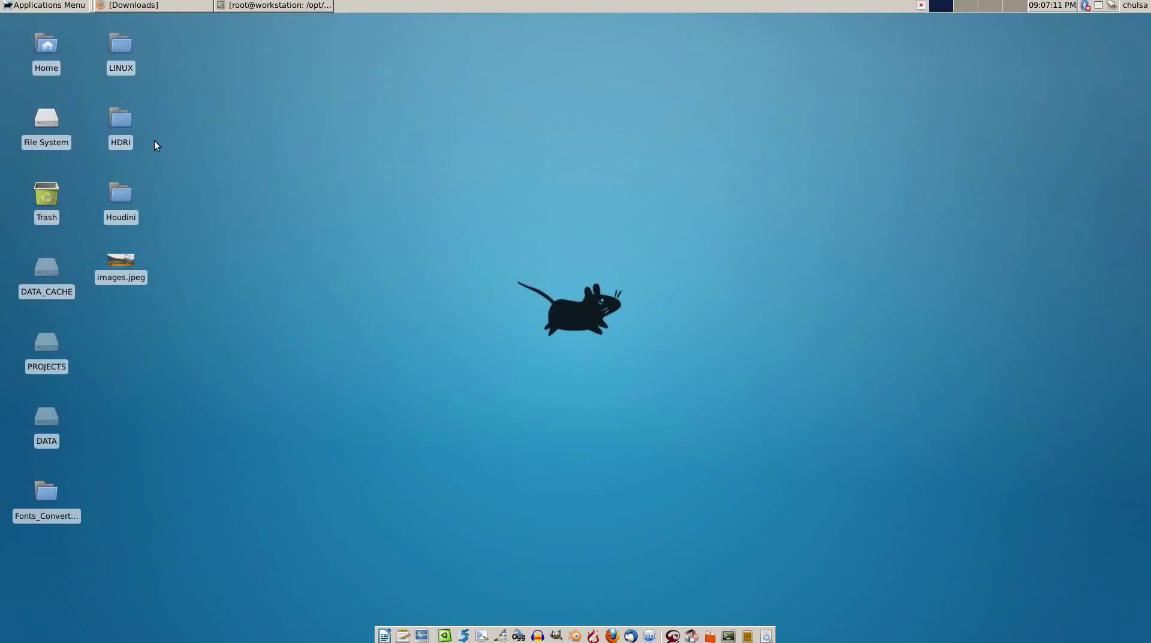
pyautogui.click(48, 6)
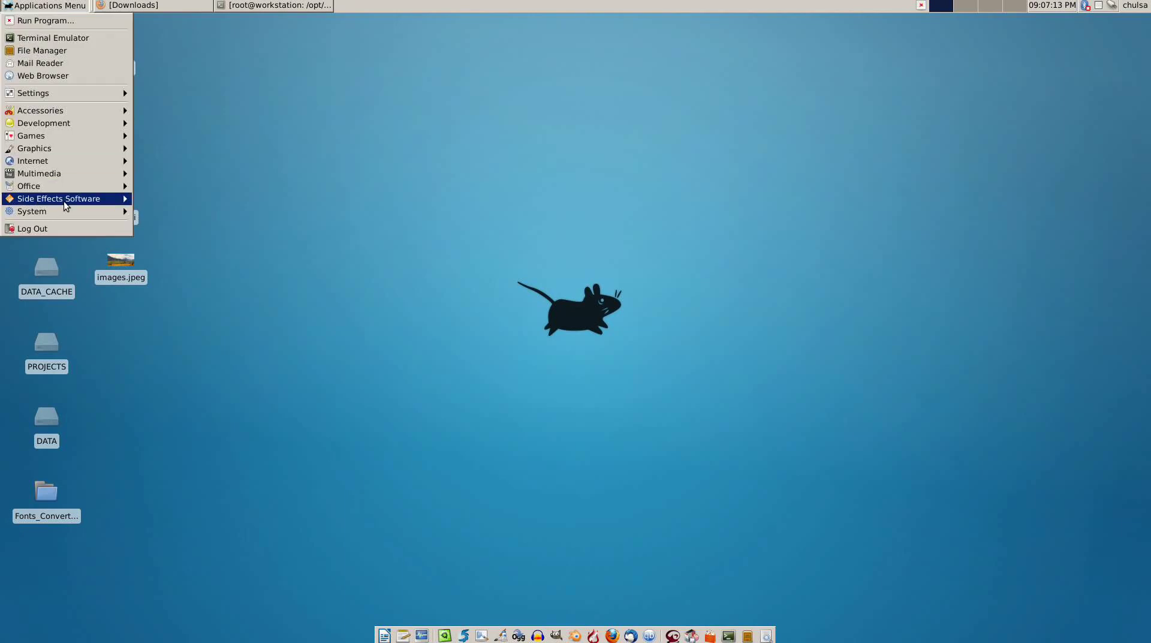
pyautogui.moveTo(66, 204)
pyautogui.moveTo(204, 200)
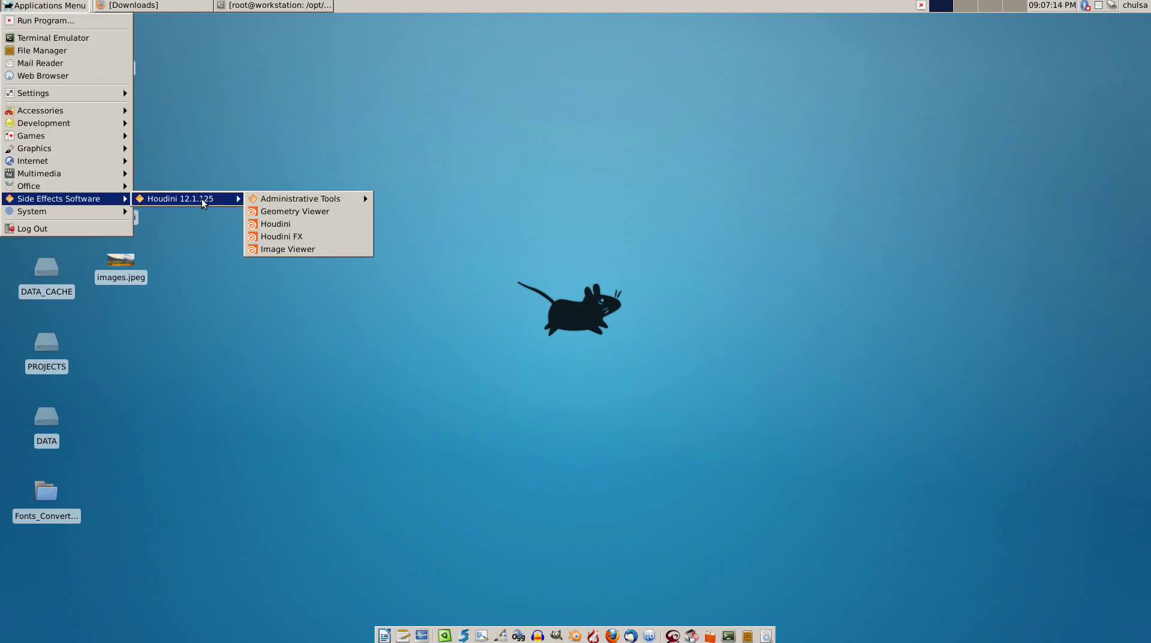
pyautogui.click(352, 236)
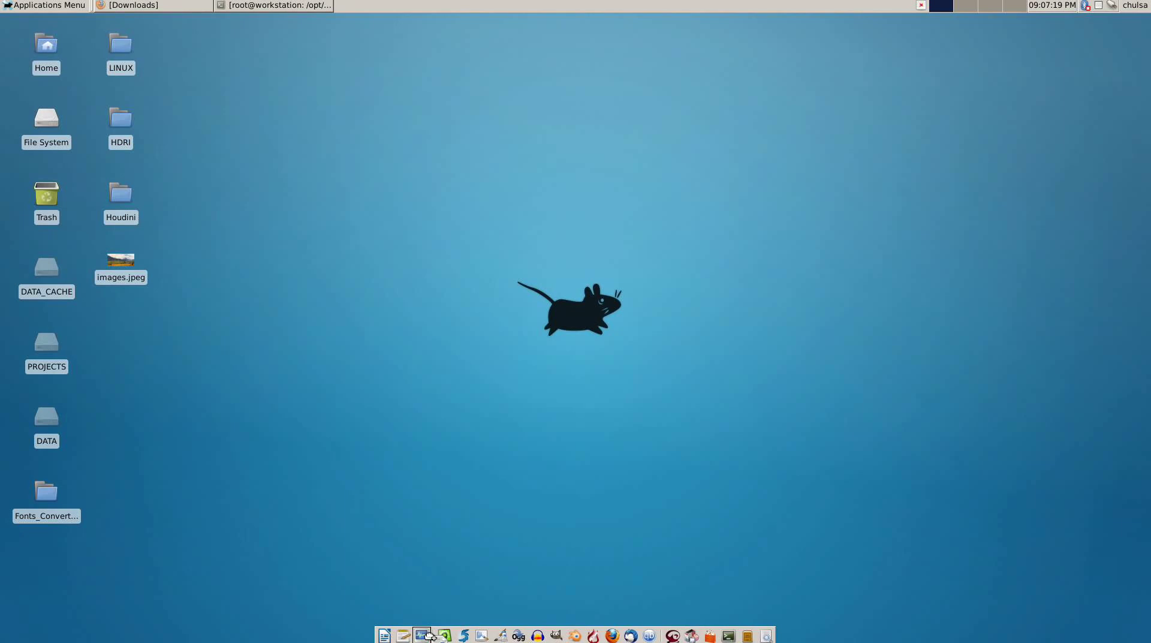
# Create a Houdini FX launcher on the bottom panel from its desktop file
pyautogui.moveTo(434, 636); pyautogui.dragTo(432, 637)
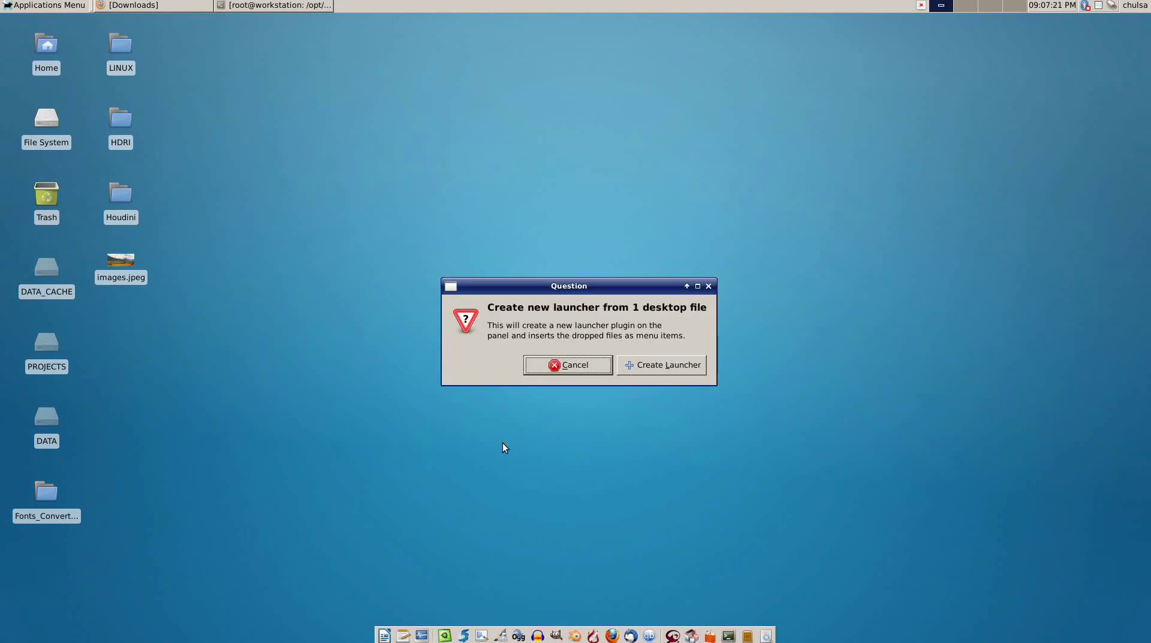
pyautogui.click(647, 367)
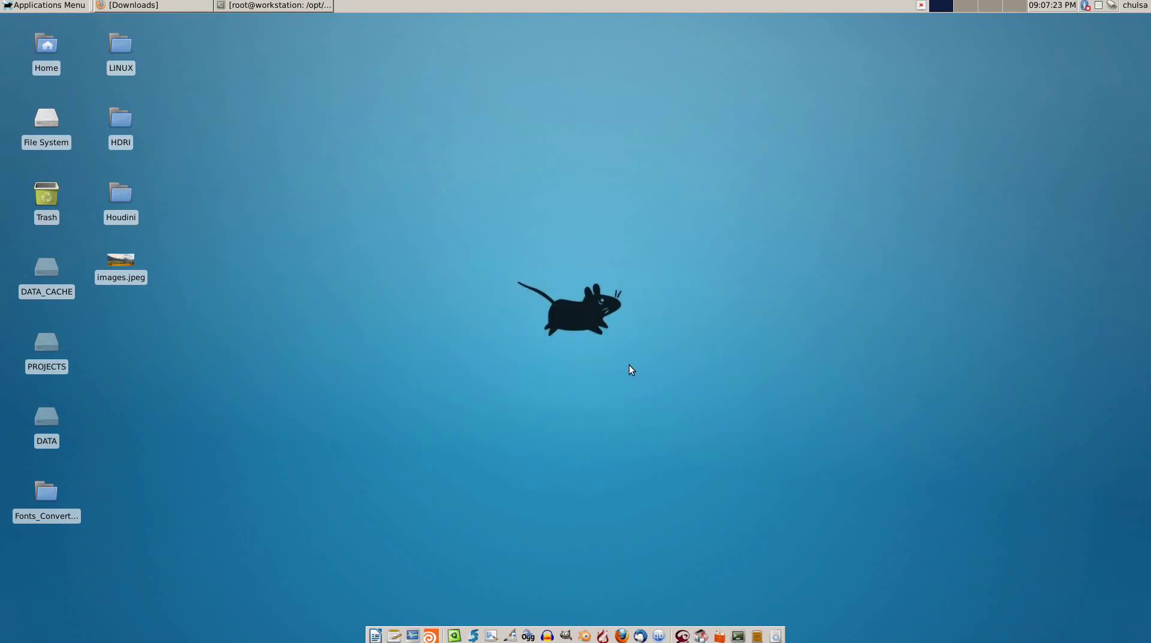
pyautogui.rightClick(1098, 6)
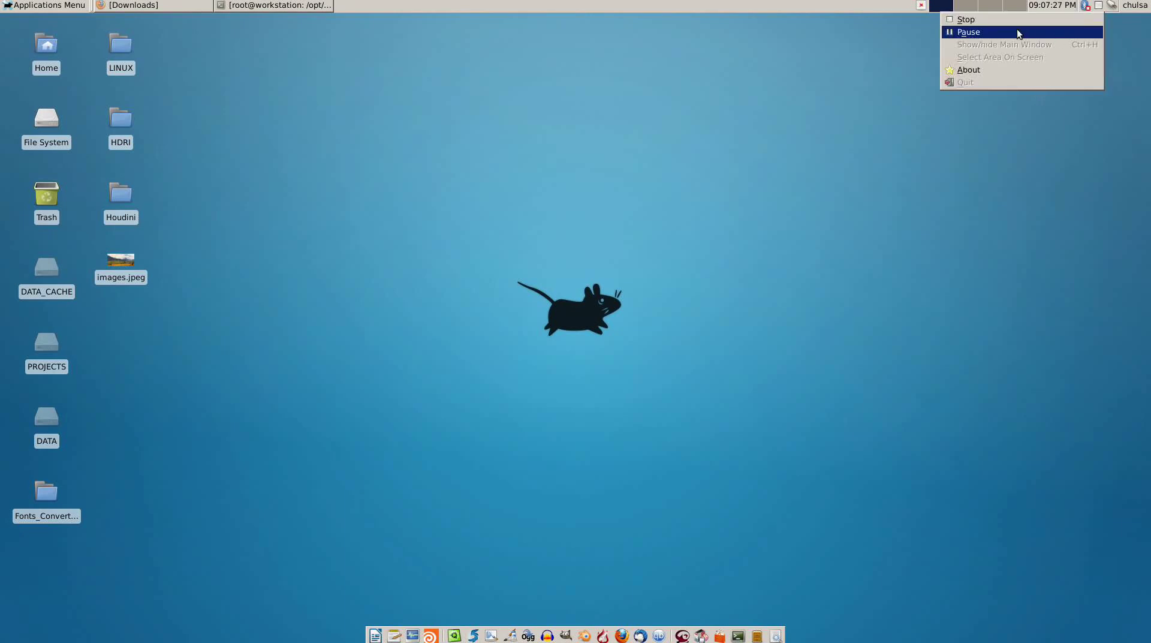